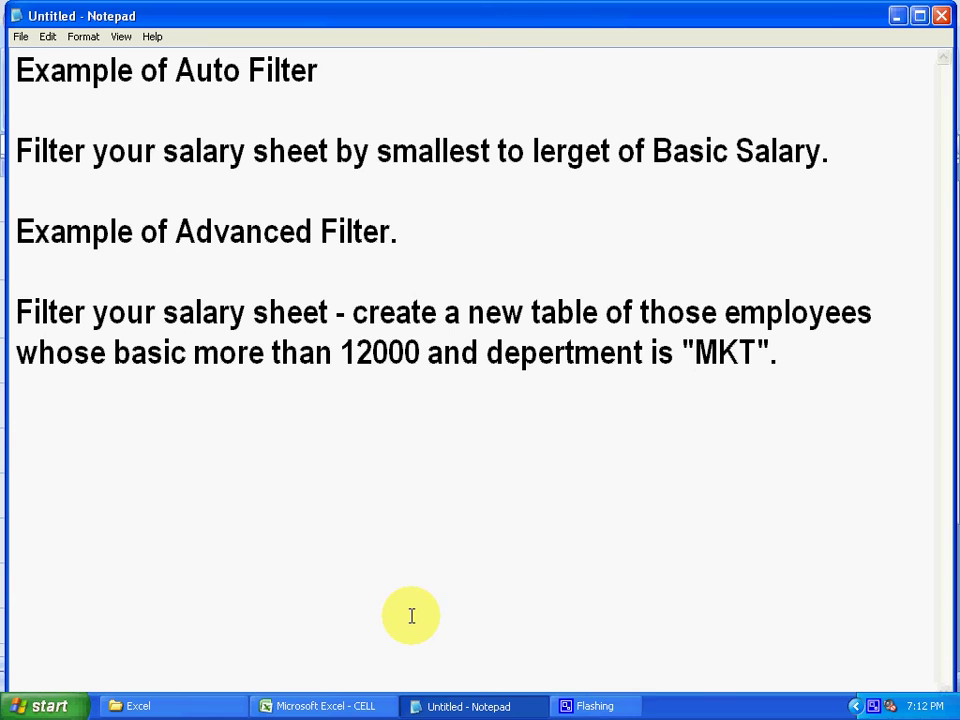
# Step: Bring the CELL workbook forward and view Sheet3's Filter heading with its Auto and Advance labels
pyautogui.click(344, 708)
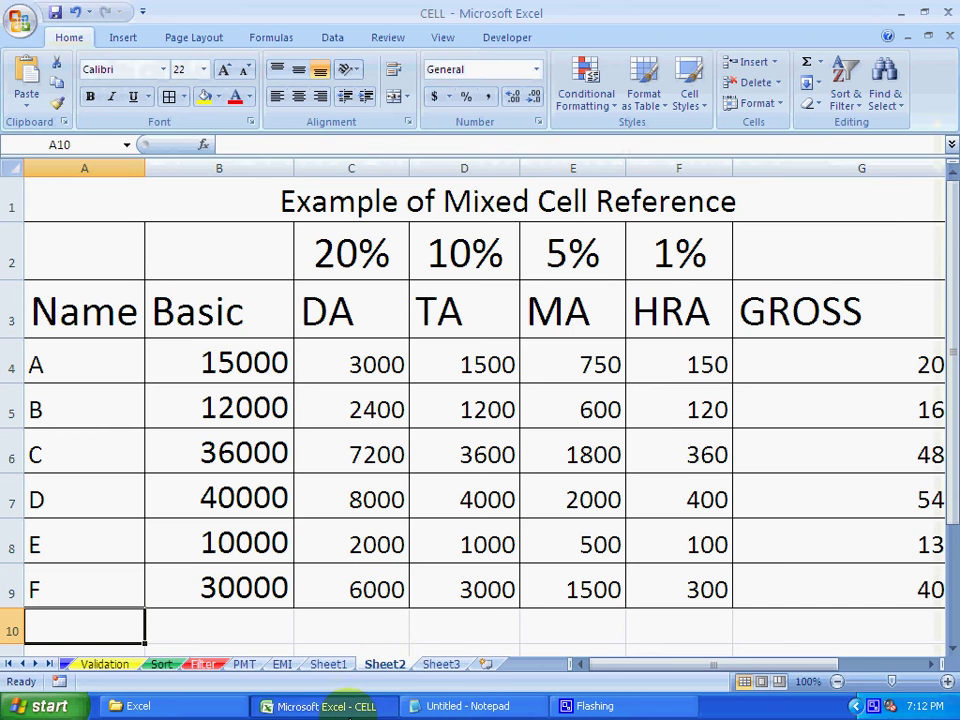
pyautogui.click(439, 657)
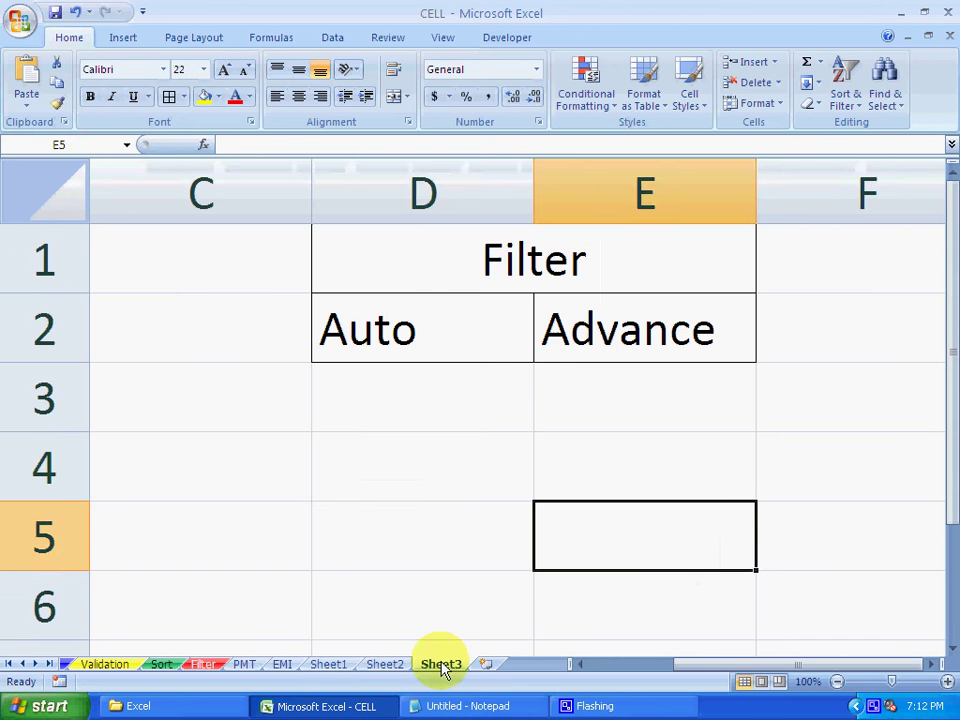
pyautogui.click(461, 493)
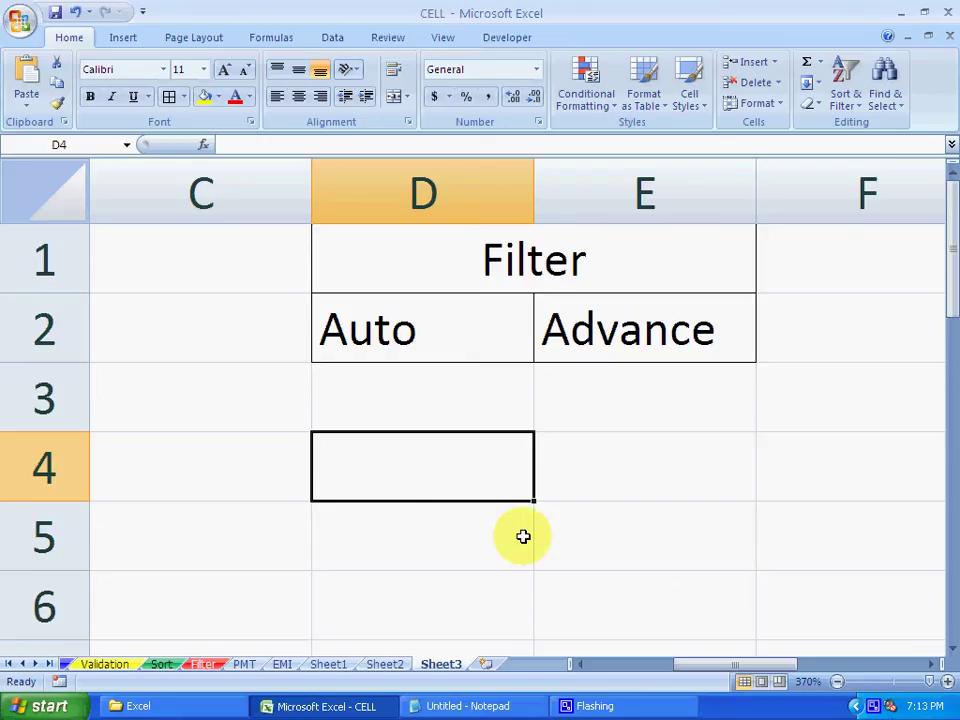
pyautogui.click(583, 560)
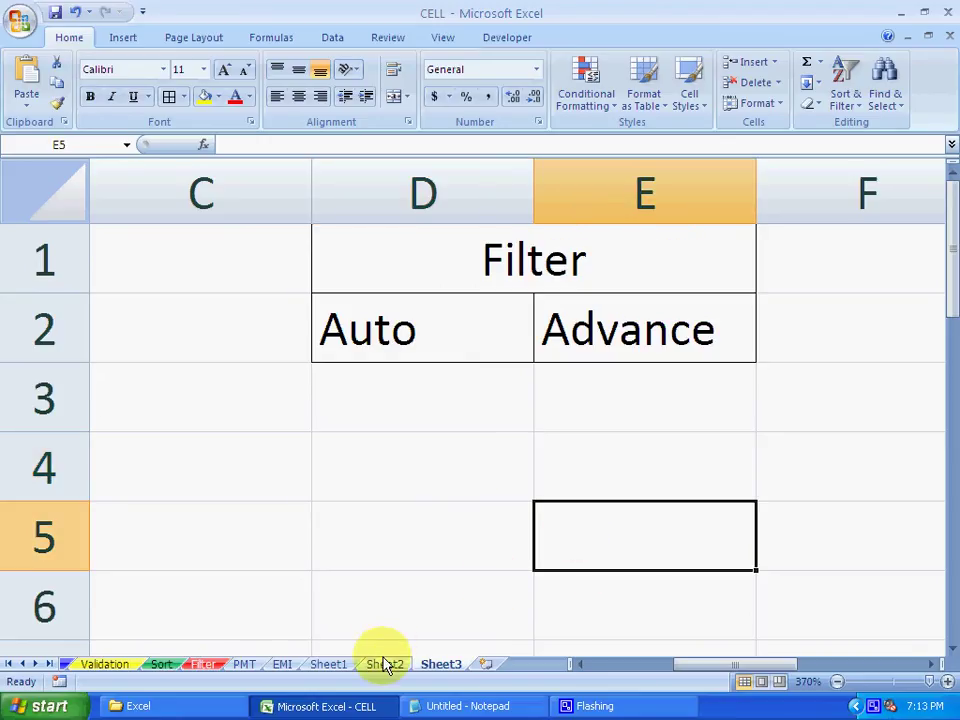
pyautogui.click(428, 475)
pyautogui.click(410, 345)
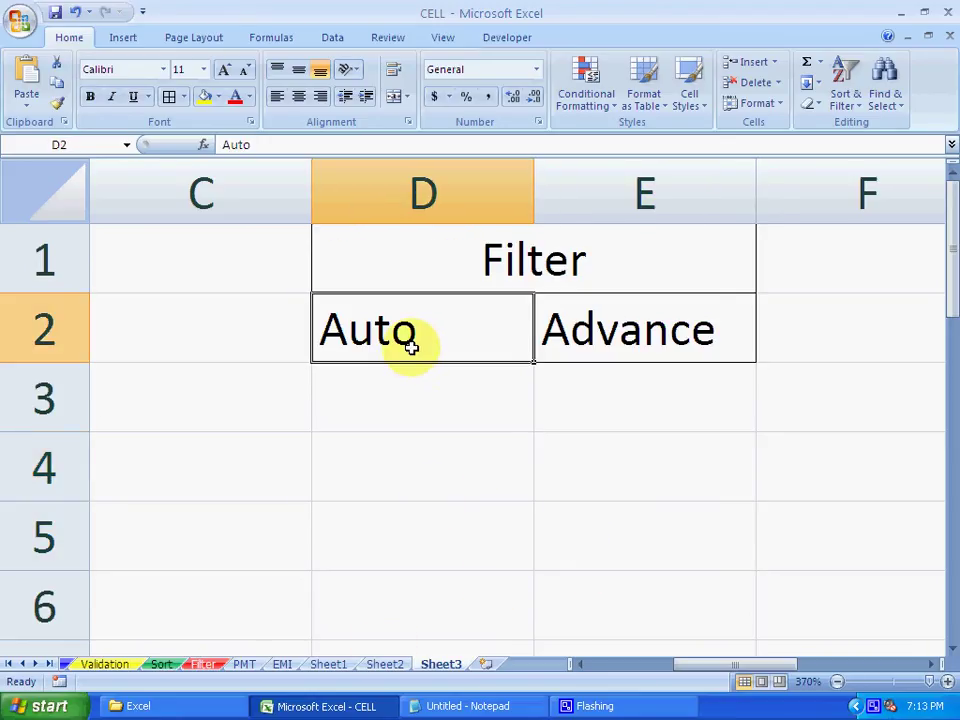
pyautogui.click(632, 341)
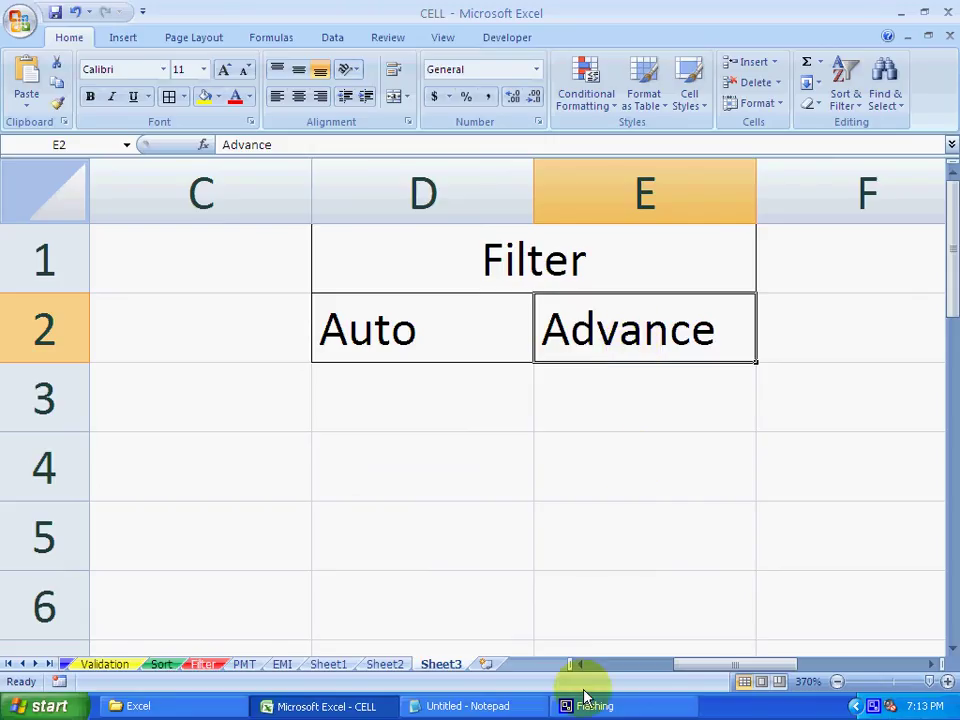
pyautogui.click(484, 702)
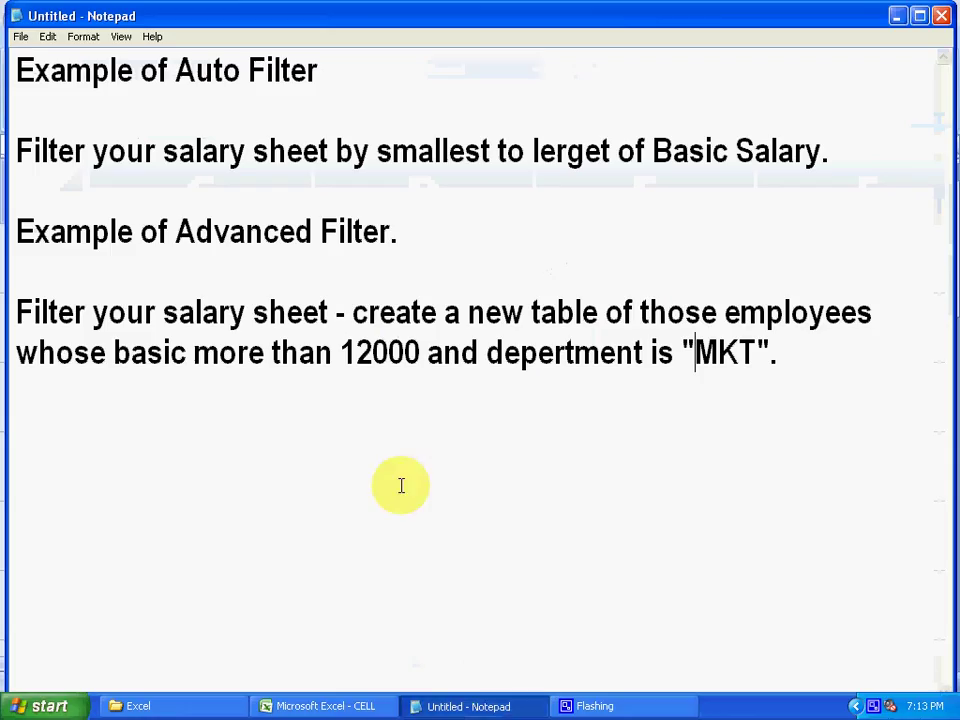
pyautogui.click(17, 69)
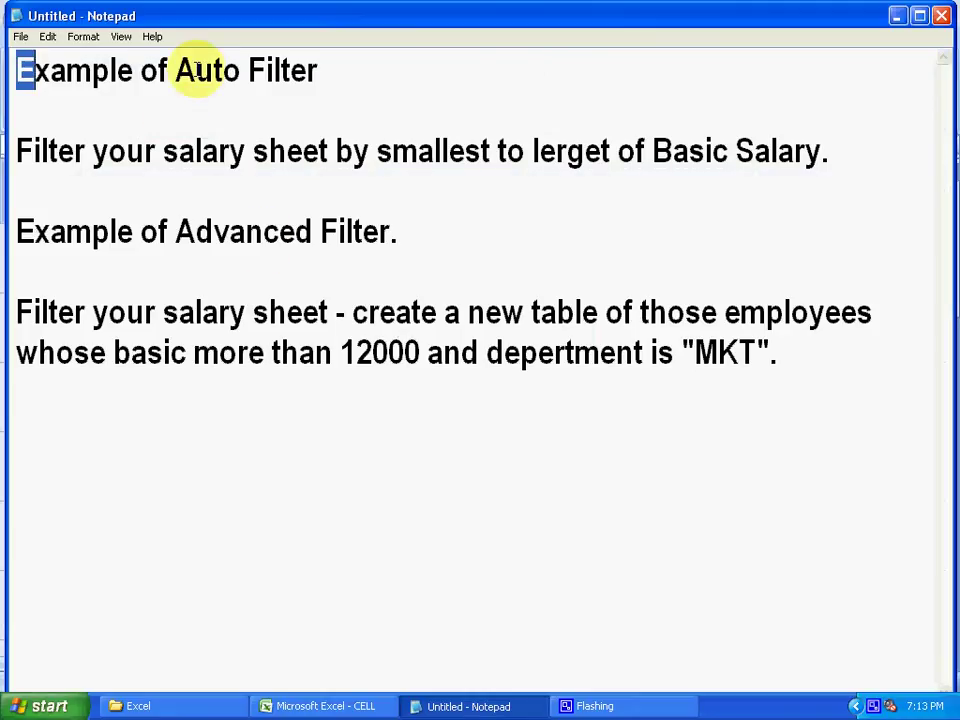
pyautogui.keyDown('shift'); pyautogui.click(318, 69); pyautogui.keyUp('shift')
pyautogui.click(273, 162)
pyautogui.moveTo(108, 152); pyautogui.dragTo(535, 162)
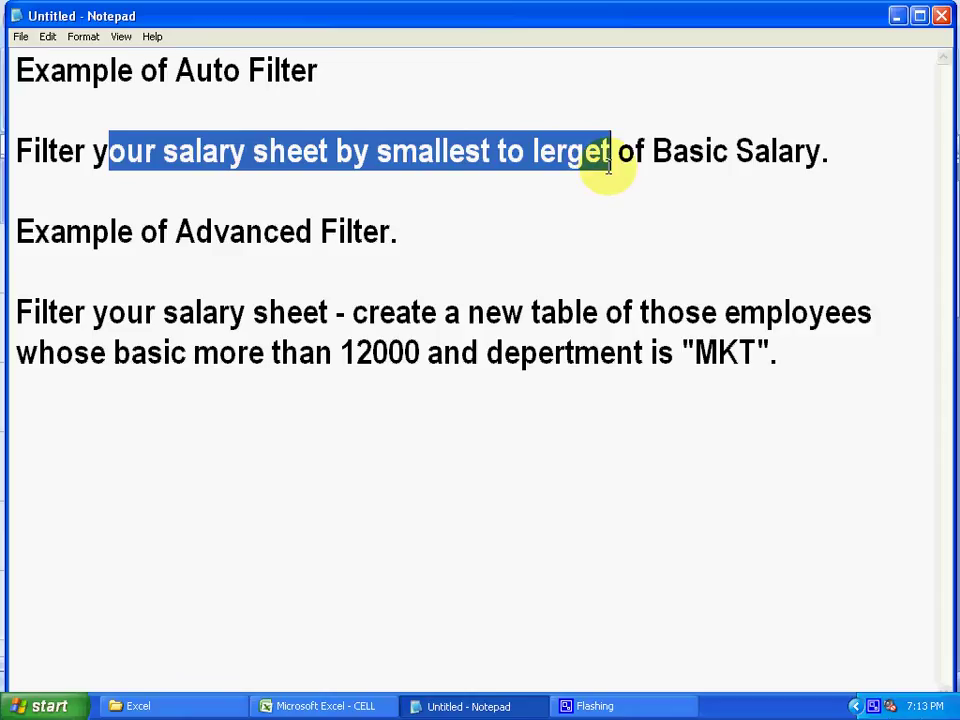
pyautogui.moveTo(535, 162)
pyautogui.mouseDown()
pyautogui.moveTo(804, 171)
pyautogui.moveTo(330, 155)
pyautogui.mouseUp()
pyautogui.click(798, 178)
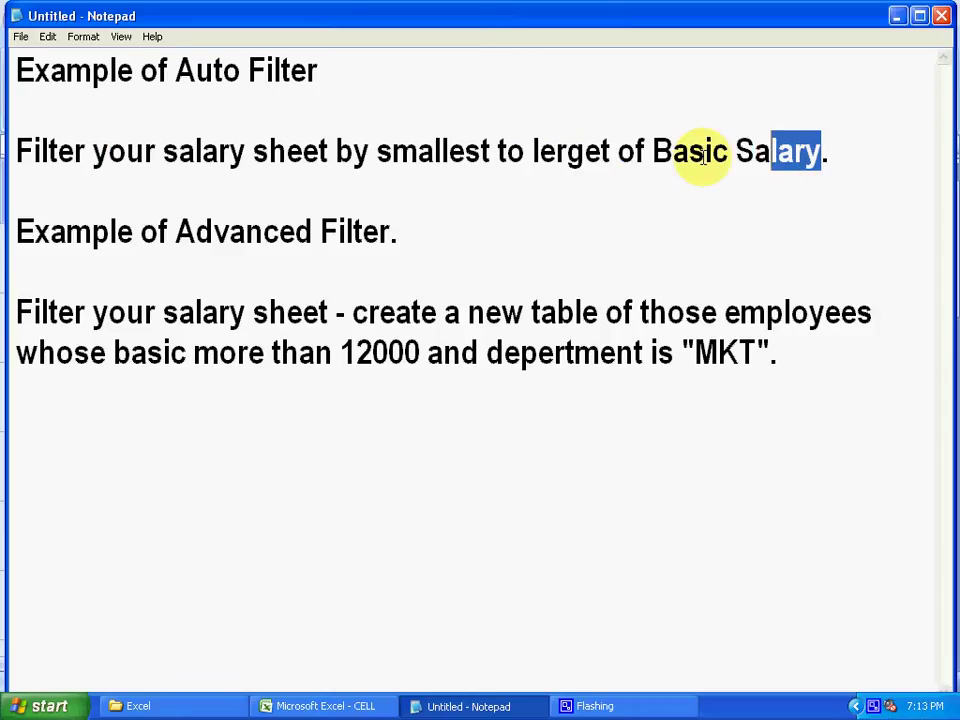
pyautogui.click(331, 156)
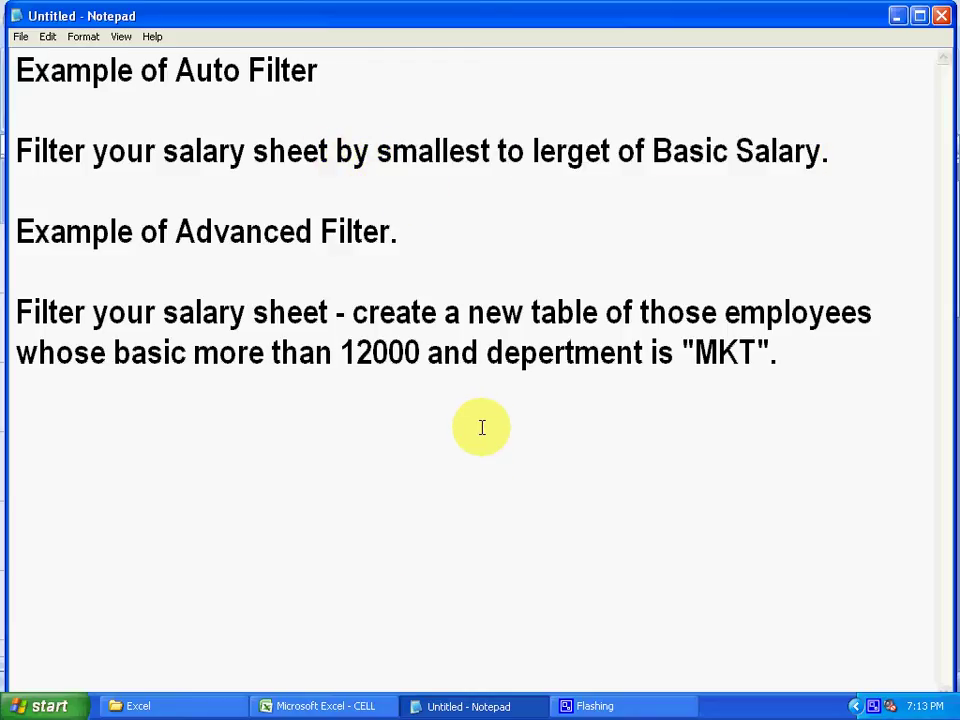
# Step: Return to Excel and view Sheet2's Name/Basic salary table, selecting the 15000 basic in B4
pyautogui.click(362, 705)
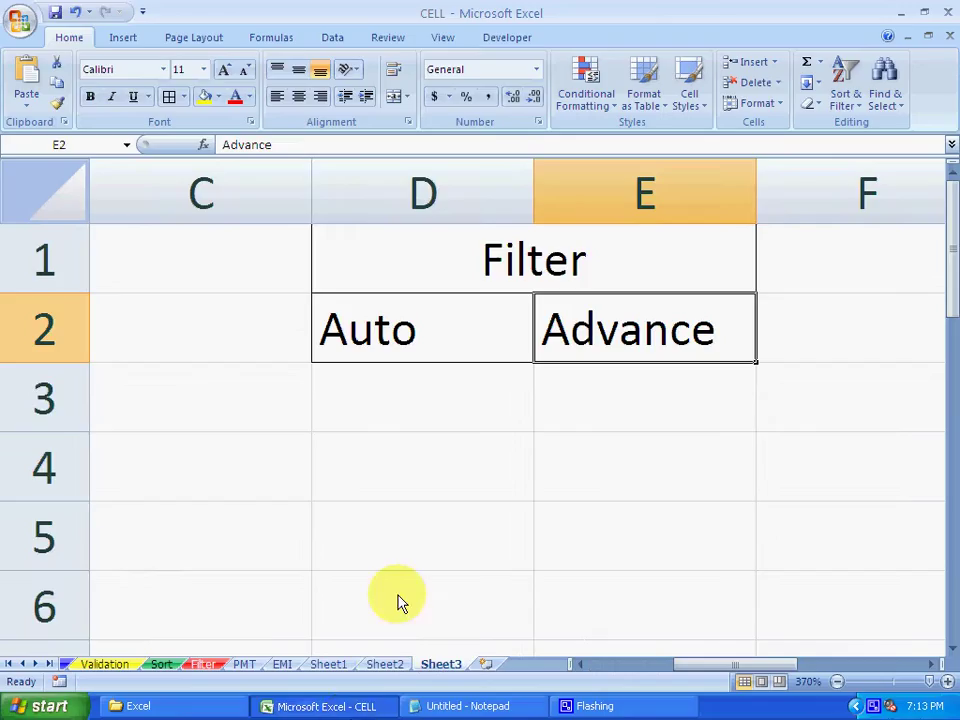
pyautogui.click(387, 664)
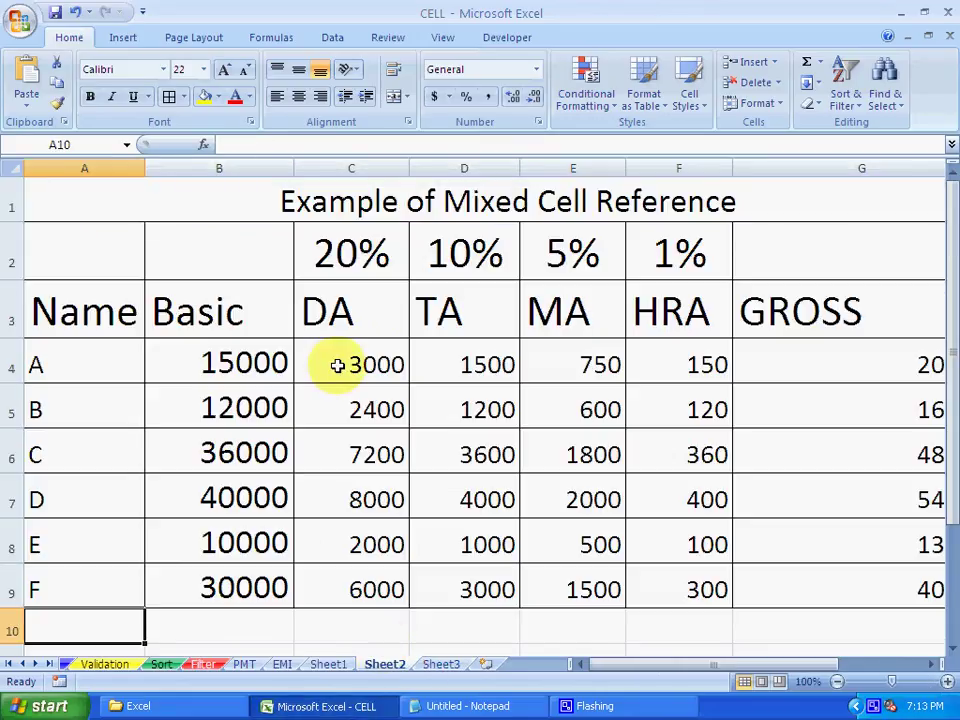
pyautogui.click(238, 595)
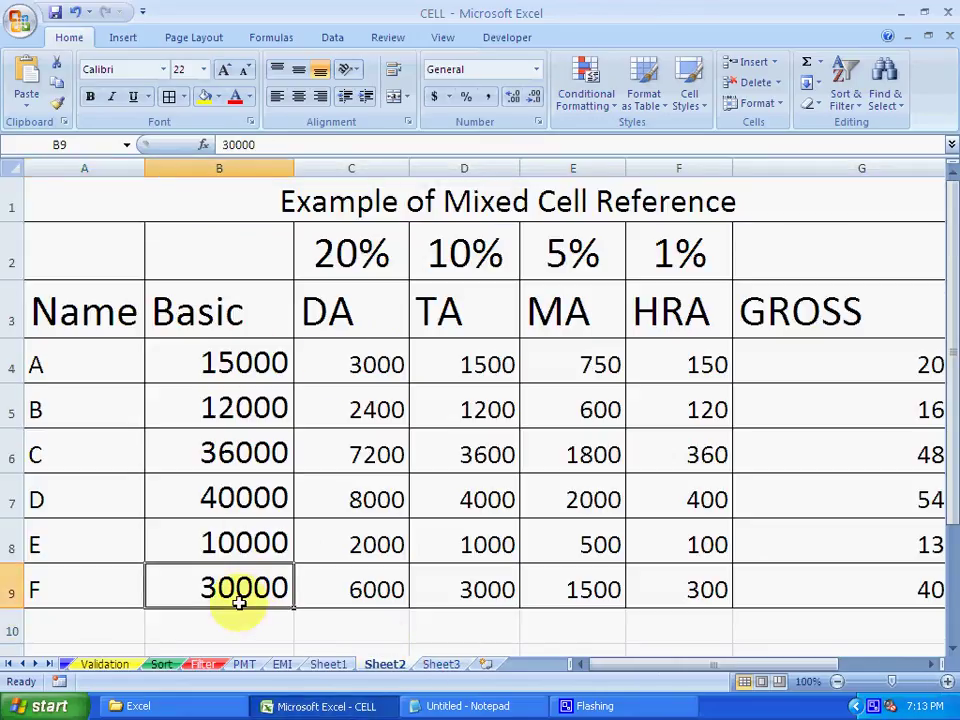
pyautogui.click(239, 623)
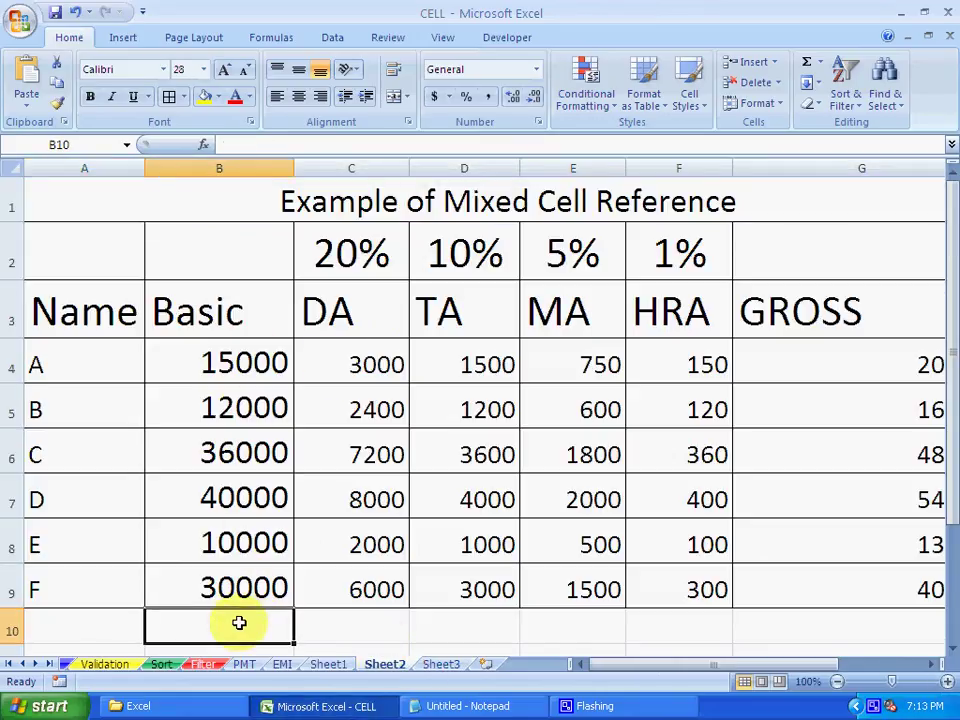
pyautogui.click(243, 358)
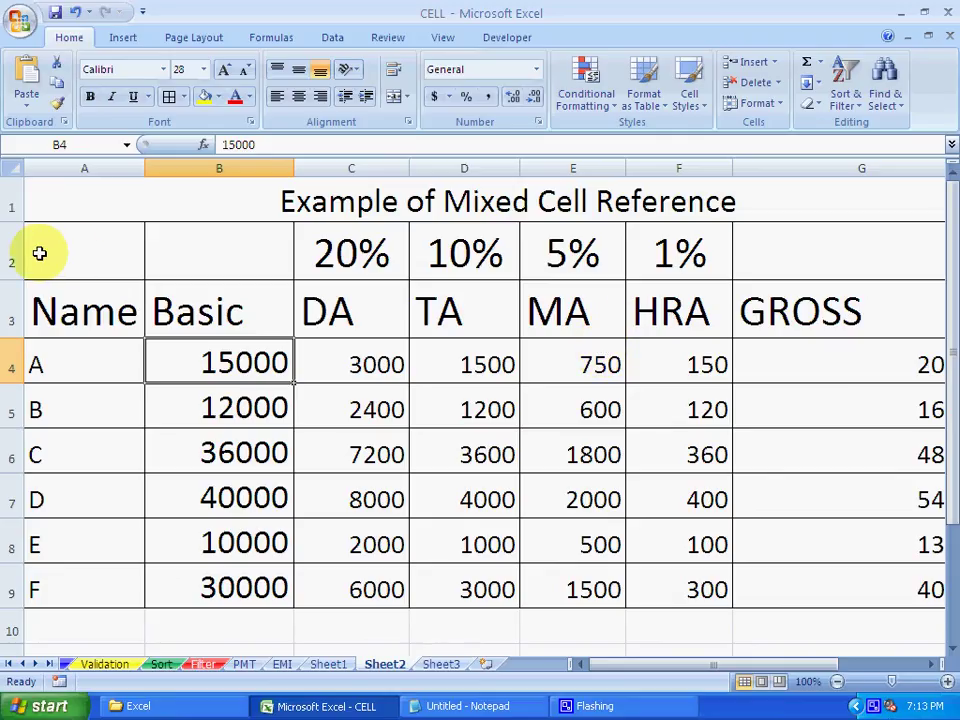
# Step: Delete title rows 1 and 2, then undo the deletion to restore them
pyautogui.moveTo(9, 193)
pyautogui.mouseDown()
pyautogui.moveTo(9, 258)
pyautogui.moveTo(9, 240)
pyautogui.mouseUp()
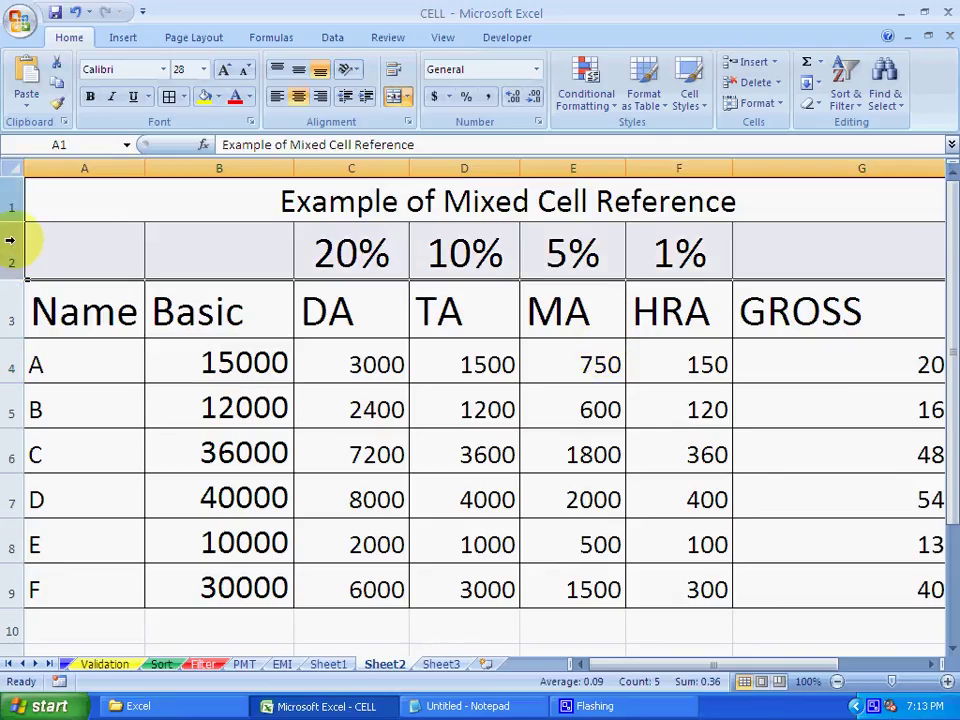
pyautogui.rightClick(9, 240)
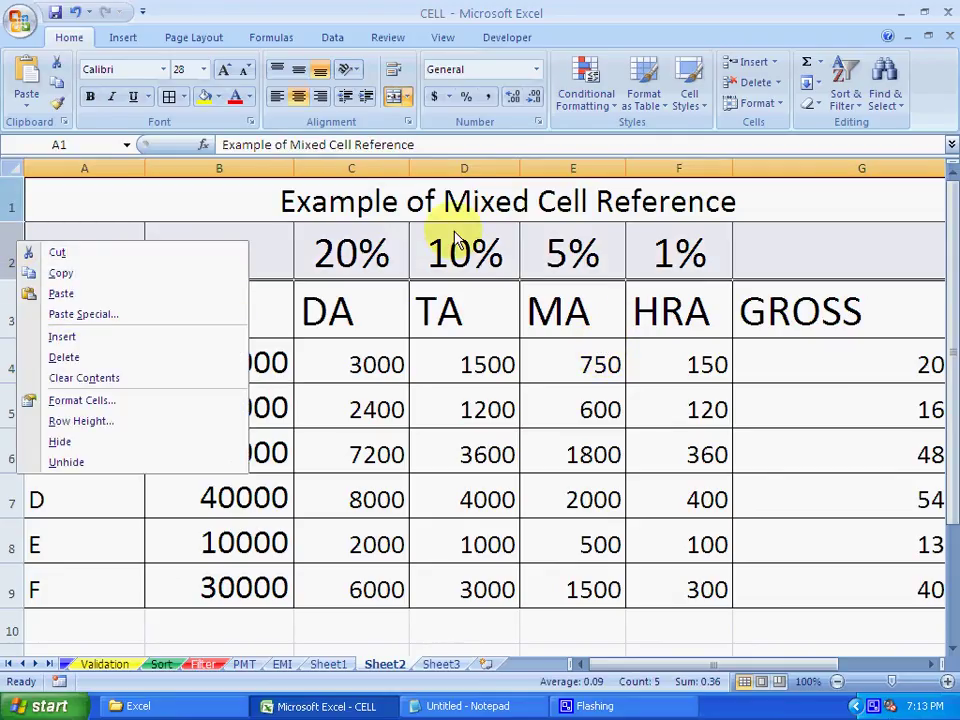
pyautogui.click(98, 357)
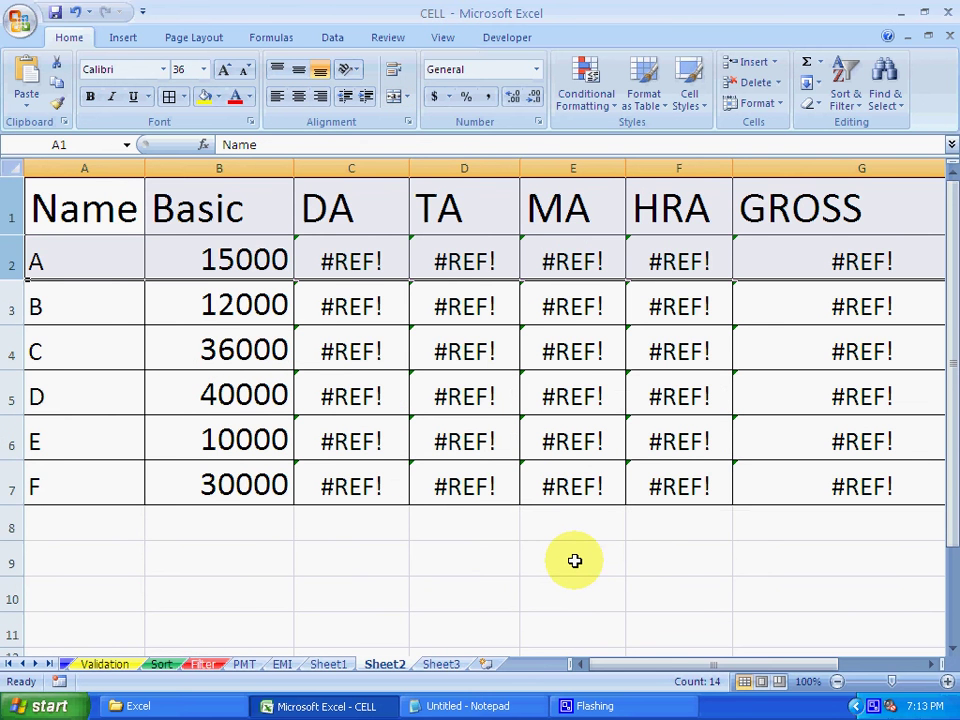
pyautogui.hotkey('ctrl', 'z')
pyautogui.click(553, 608)
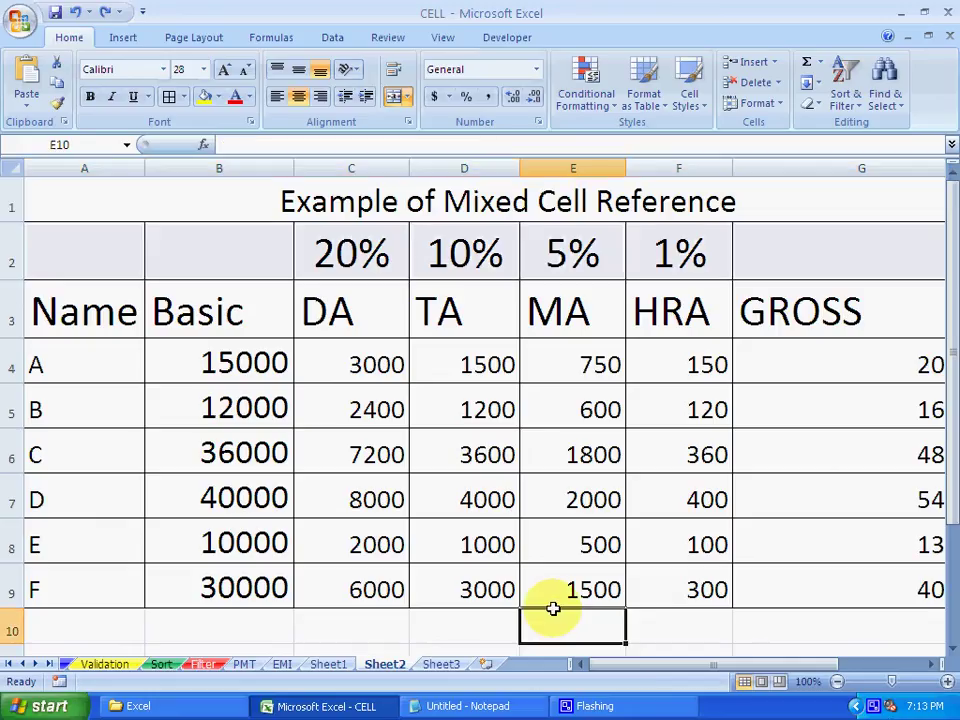
pyautogui.click(460, 627)
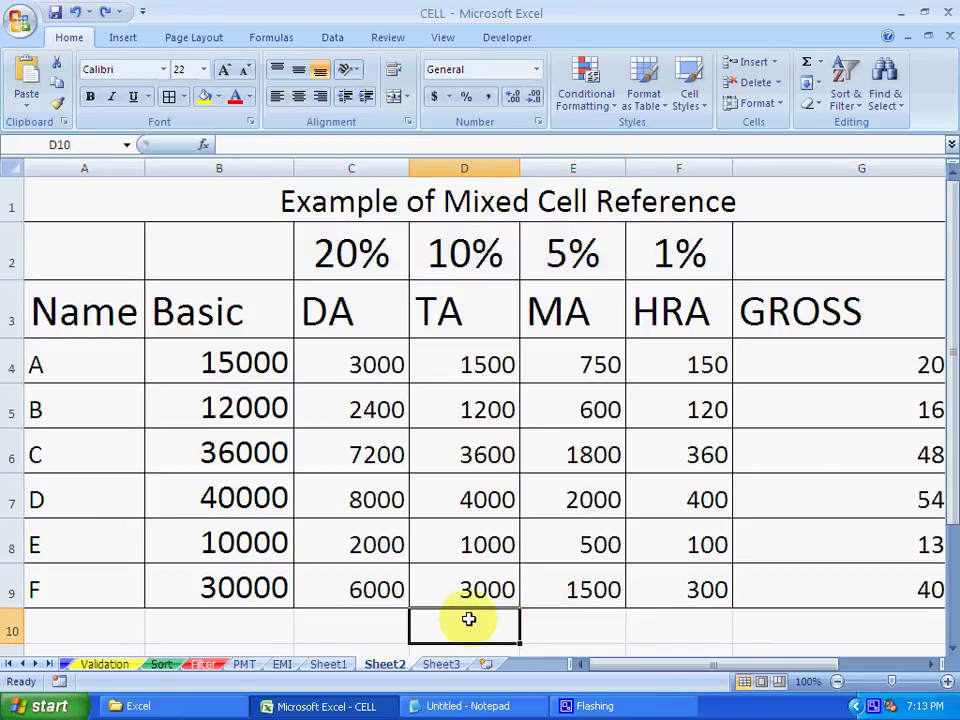
pyautogui.click(335, 621)
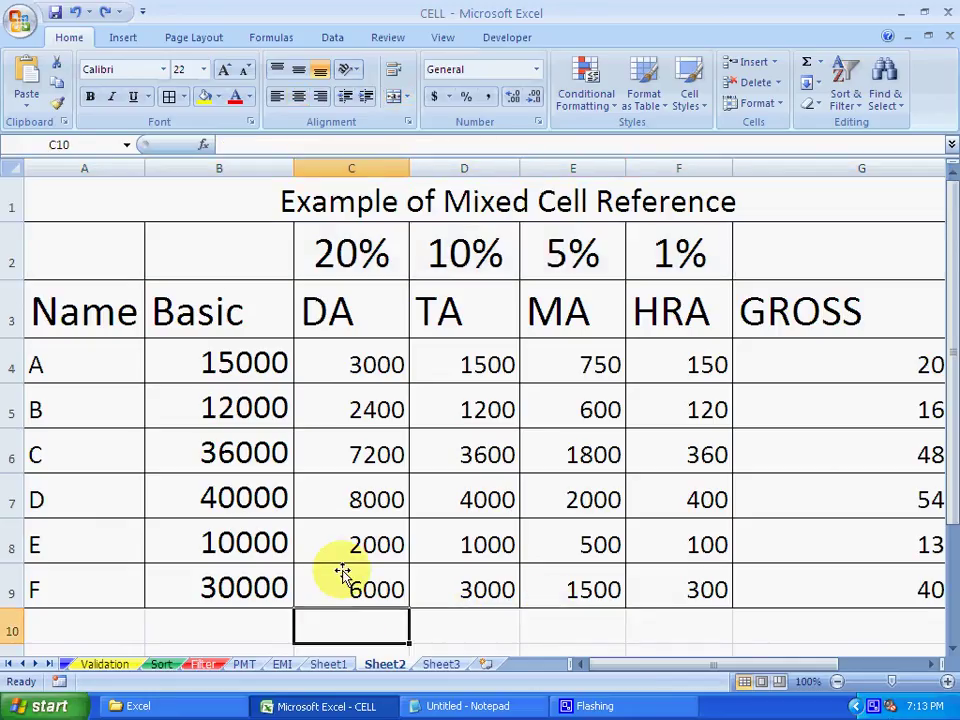
pyautogui.click(474, 712)
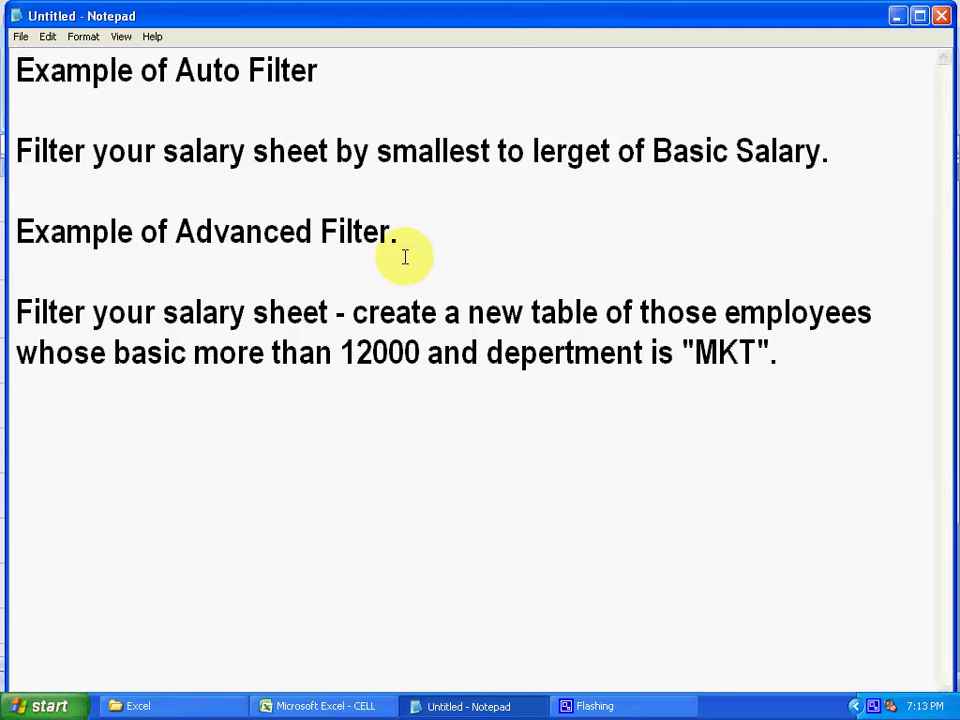
pyautogui.moveTo(378, 152); pyautogui.dragTo(824, 162)
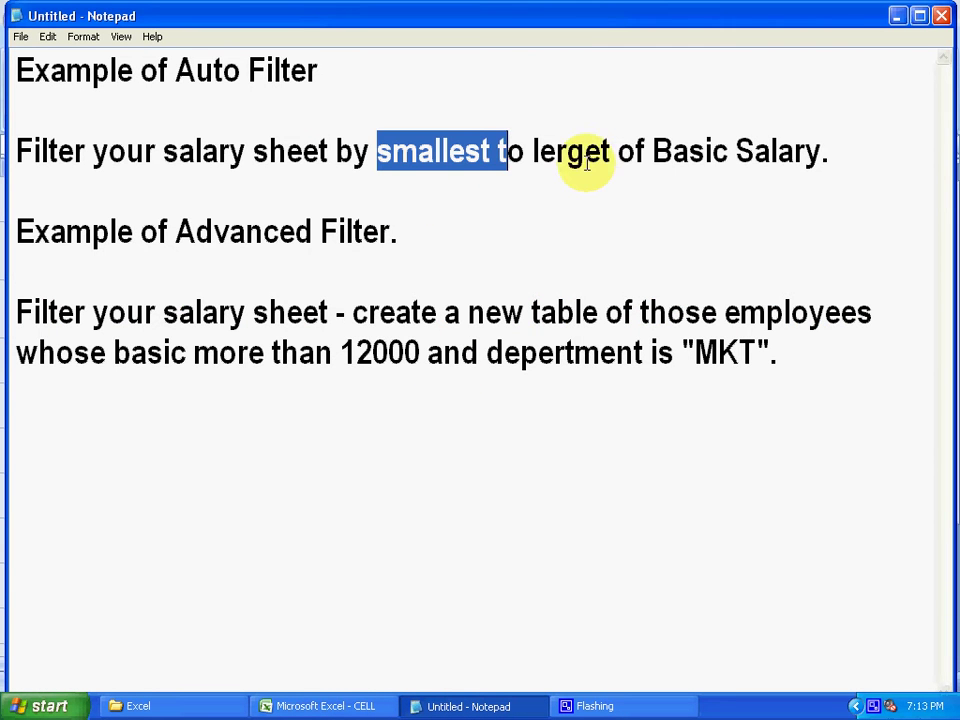
pyautogui.click(816, 155)
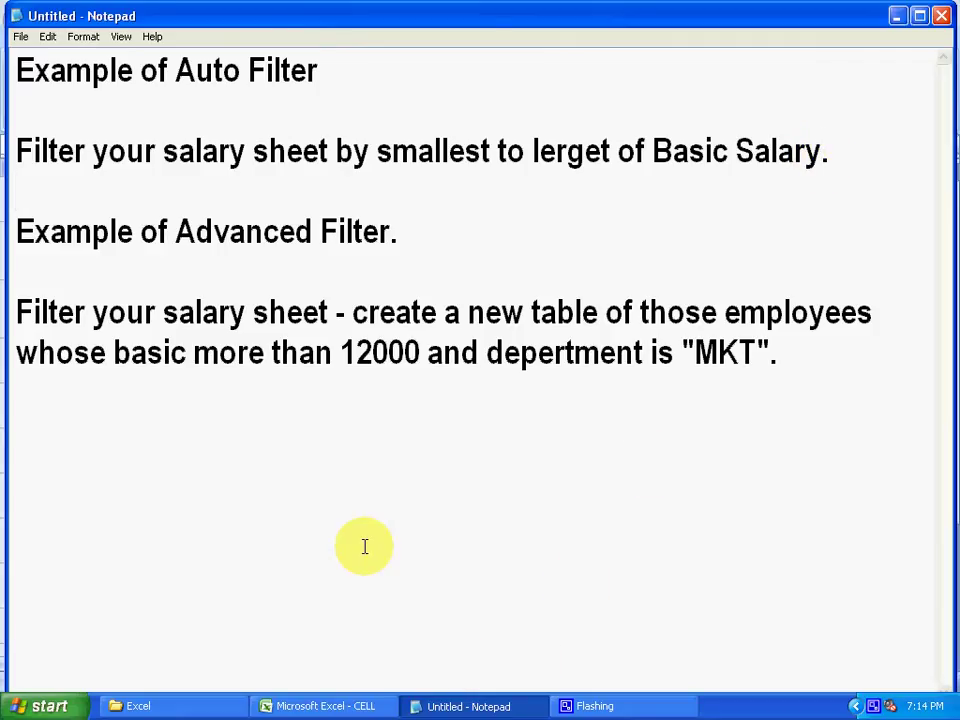
pyautogui.moveTo(377, 152); pyautogui.dragTo(752, 157)
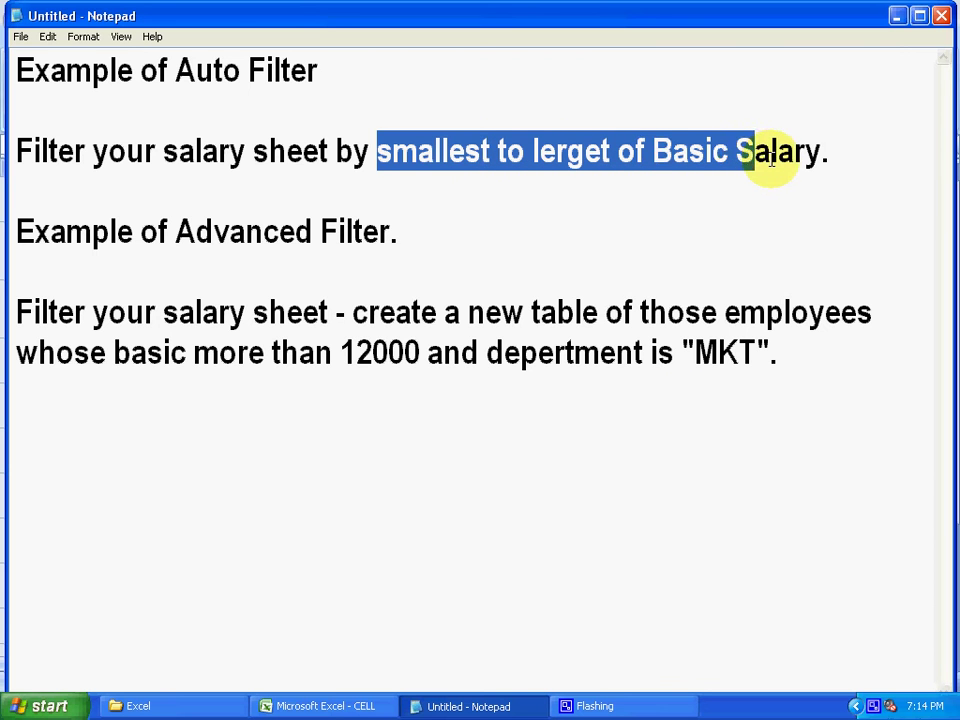
pyautogui.click(500, 260)
pyautogui.click(352, 707)
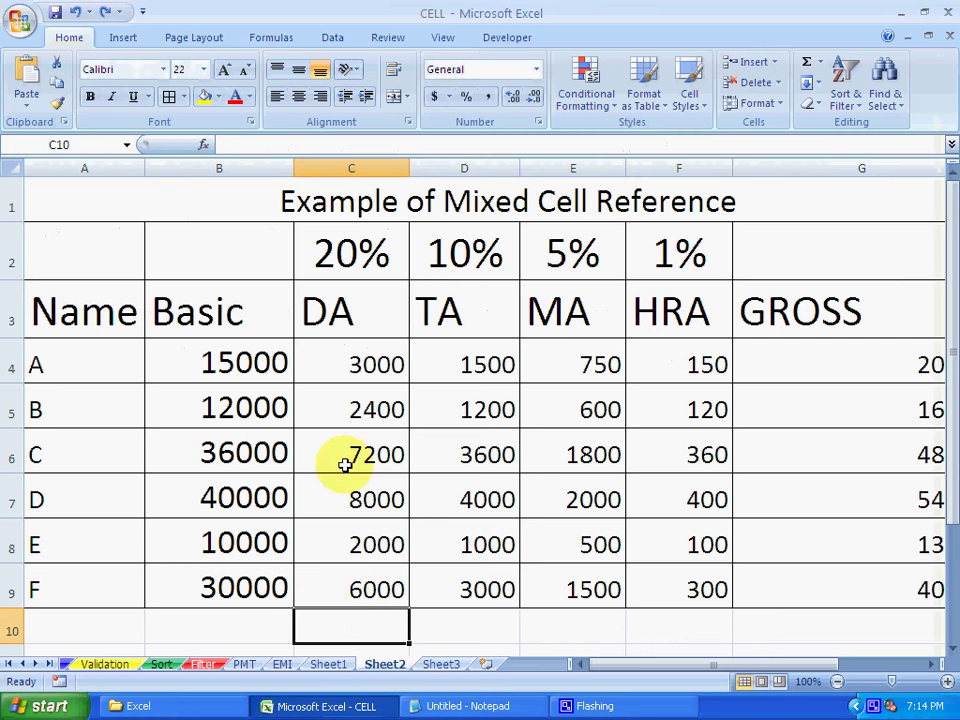
pyautogui.click(488, 455)
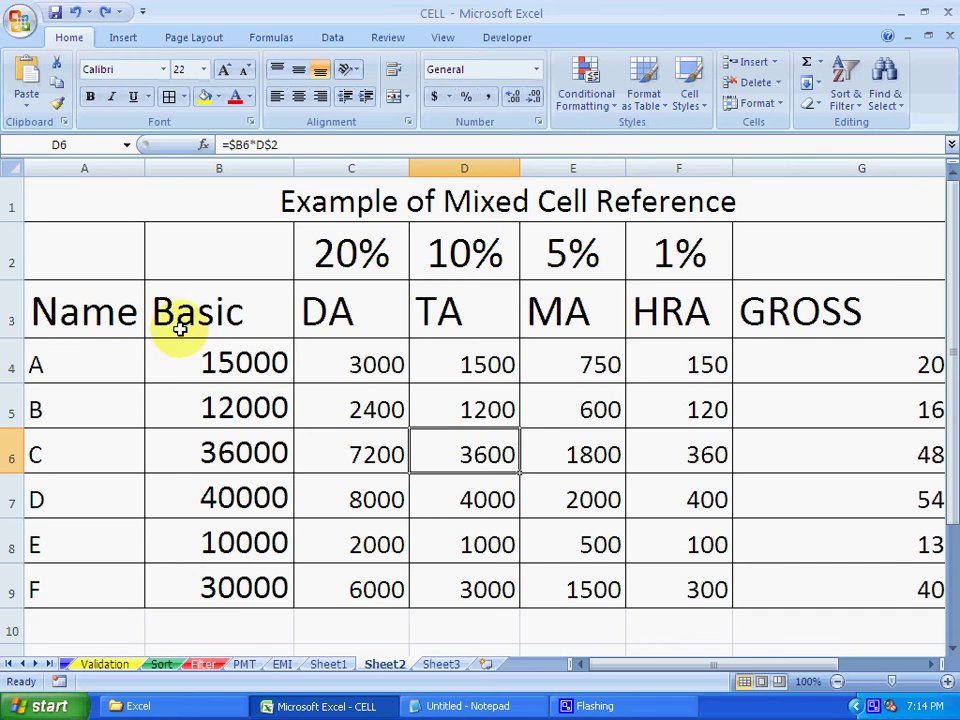
pyautogui.click(837, 681)
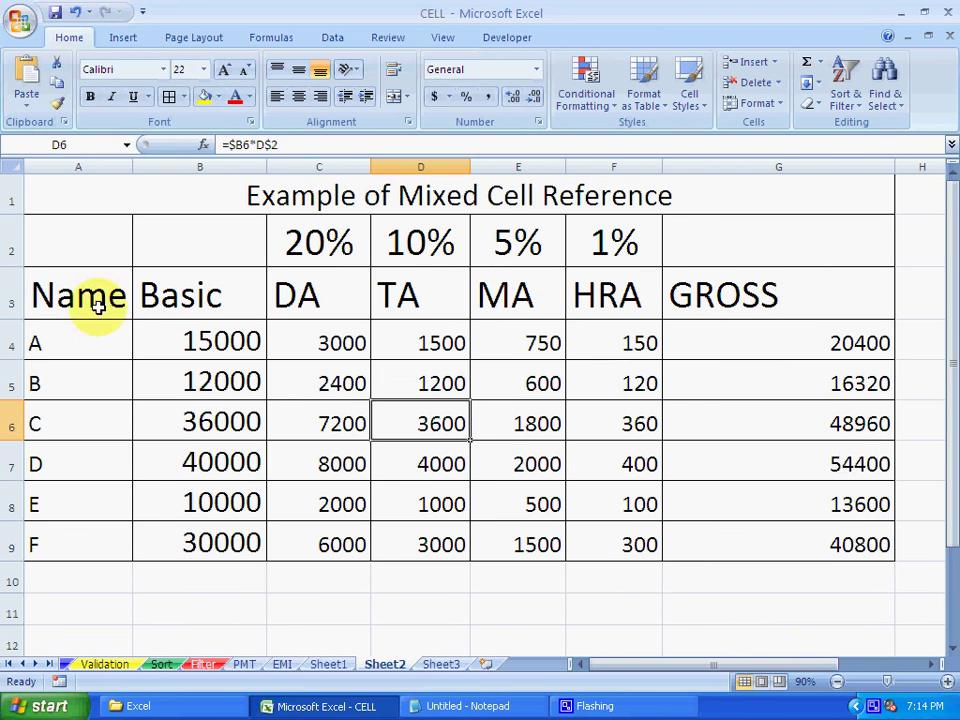
pyautogui.moveTo(62, 296)
pyautogui.mouseDown()
pyautogui.moveTo(143, 508)
pyautogui.moveTo(775, 524)
pyautogui.moveTo(784, 516)
pyautogui.mouseUp()
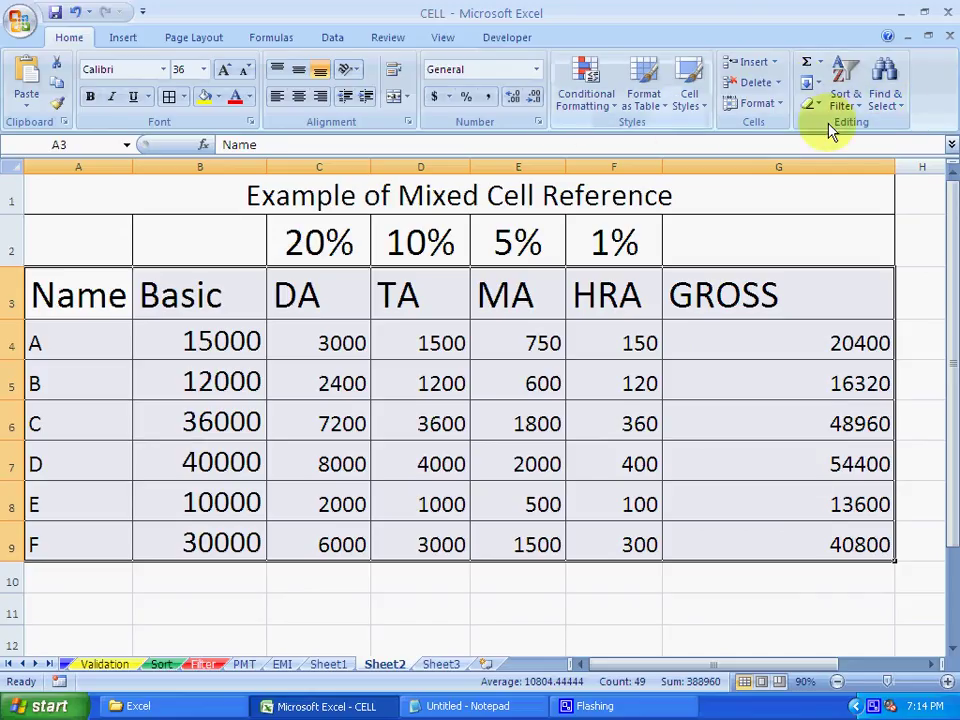
pyautogui.click(894, 112)
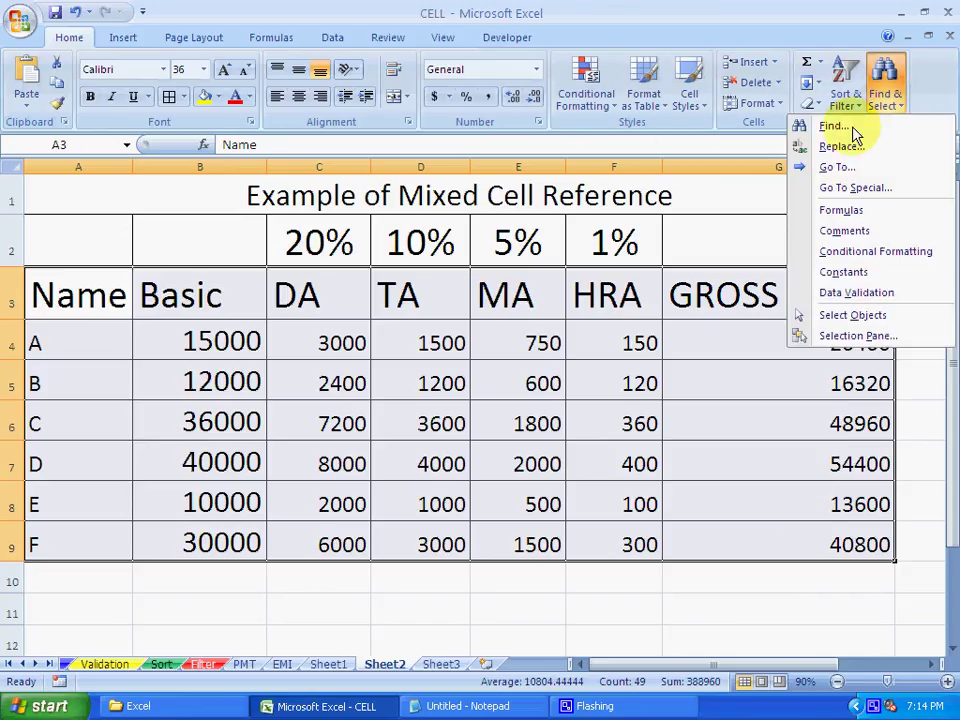
pyautogui.click(846, 108)
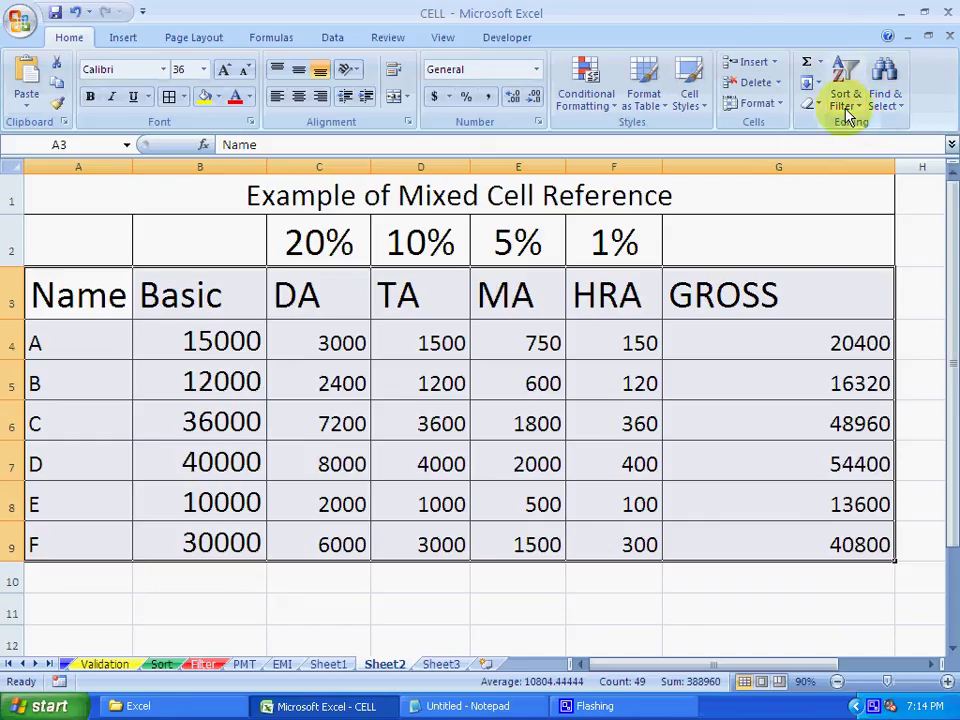
pyautogui.click(846, 105)
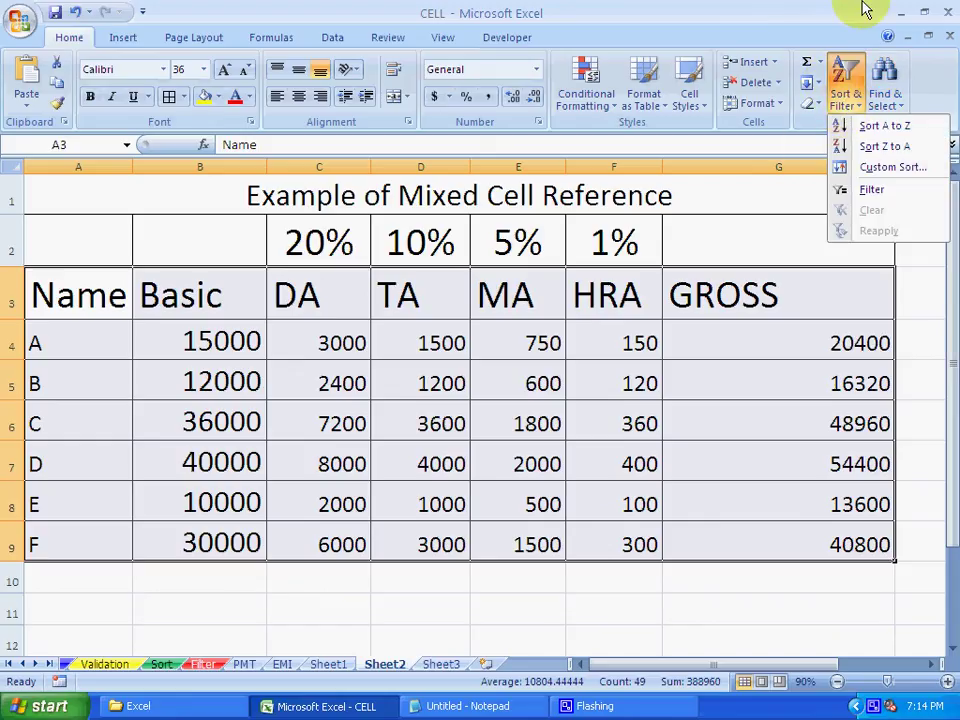
pyautogui.click(846, 100)
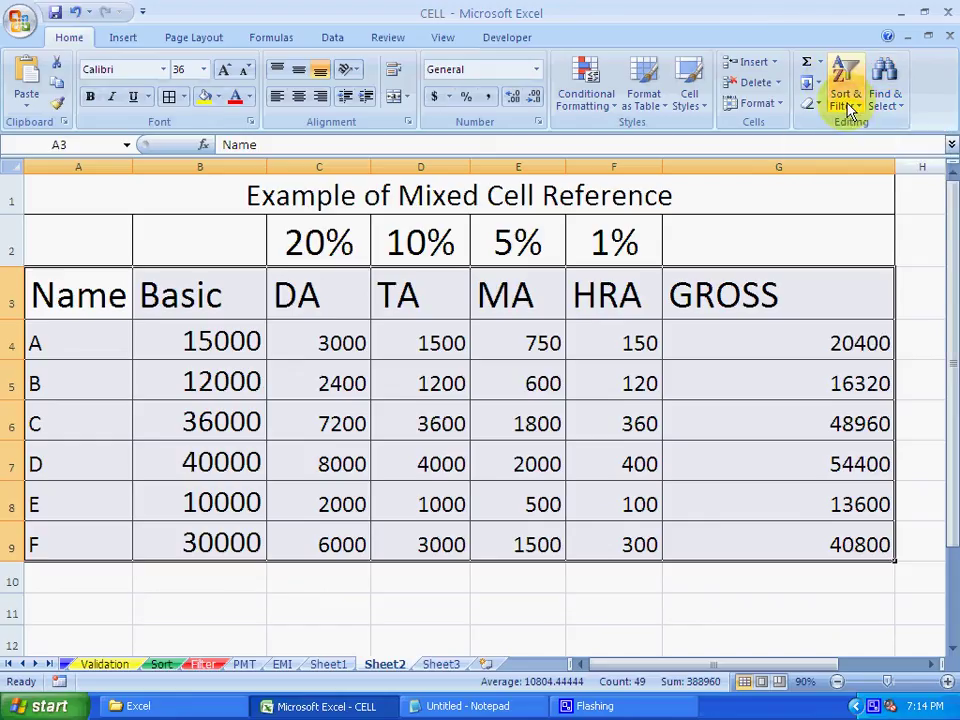
# Step: Turn on header filters and sort the table by Basic, first ascending then descending
pyautogui.click(334, 38)
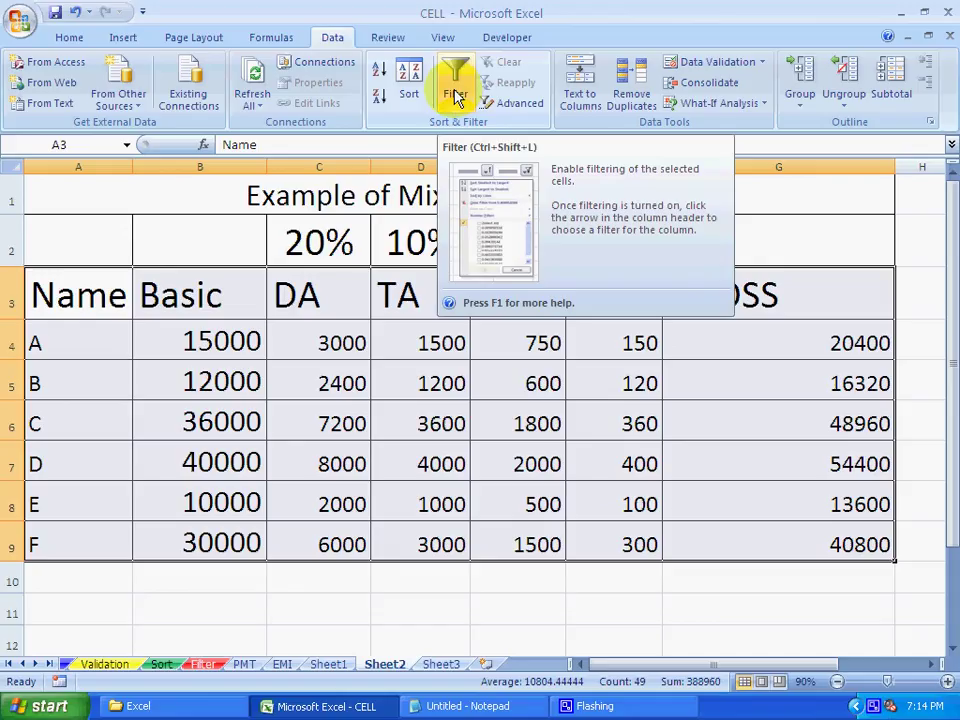
pyautogui.click(455, 95)
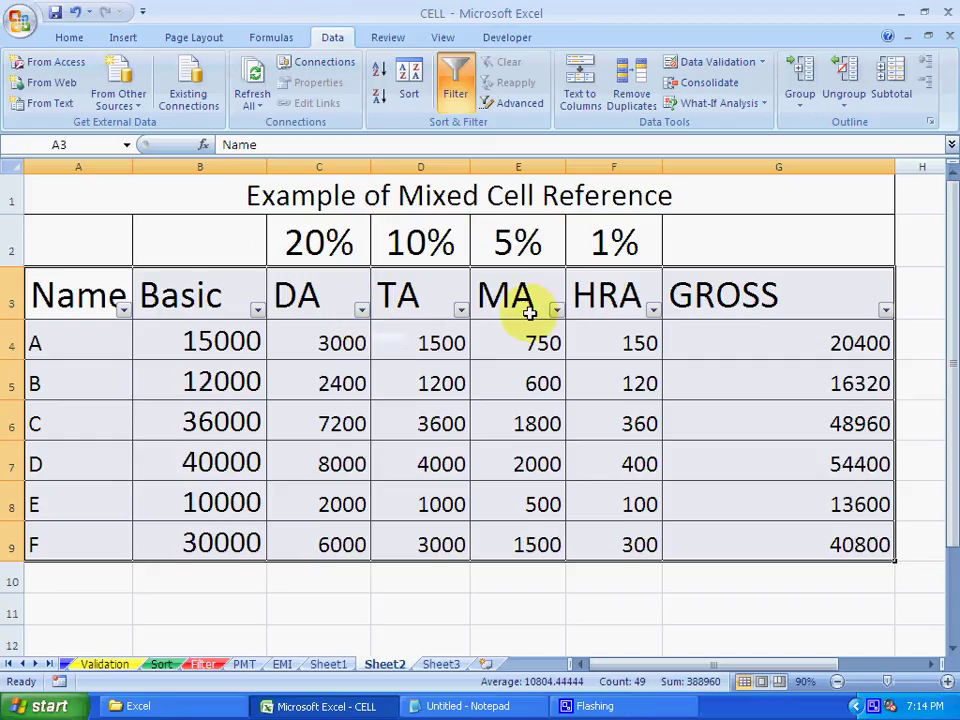
pyautogui.click(258, 311)
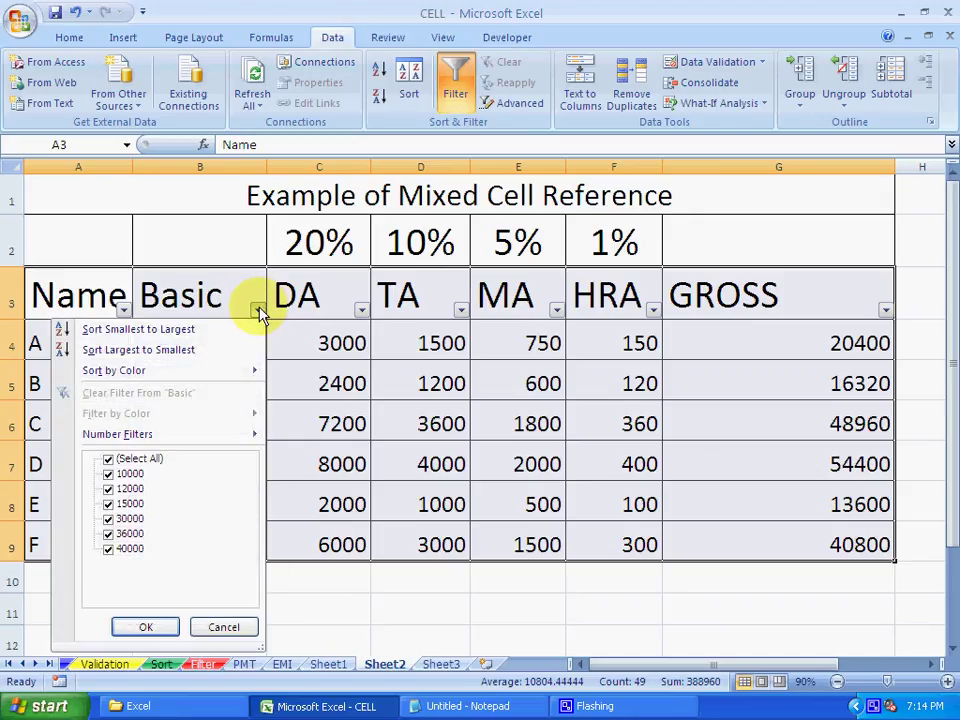
pyautogui.click(148, 338)
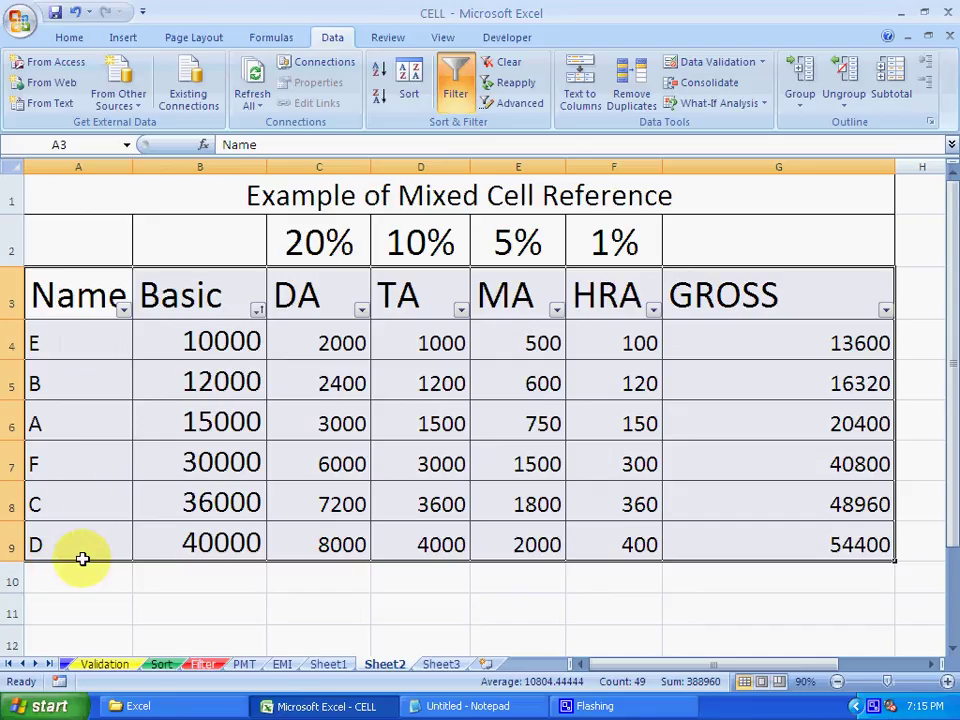
pyautogui.click(258, 312)
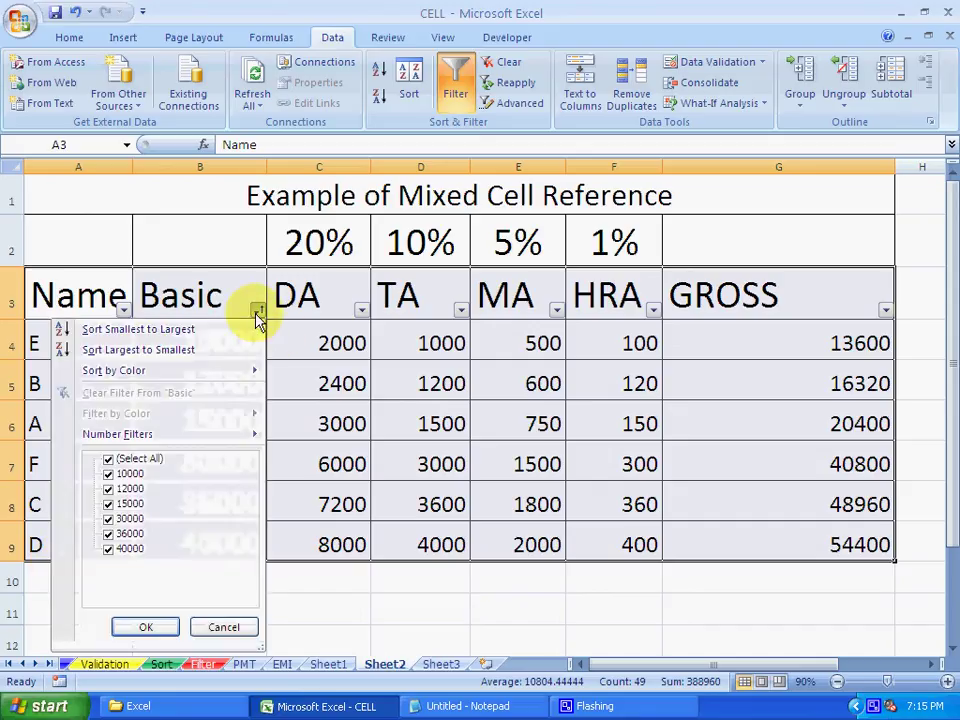
pyautogui.click(160, 352)
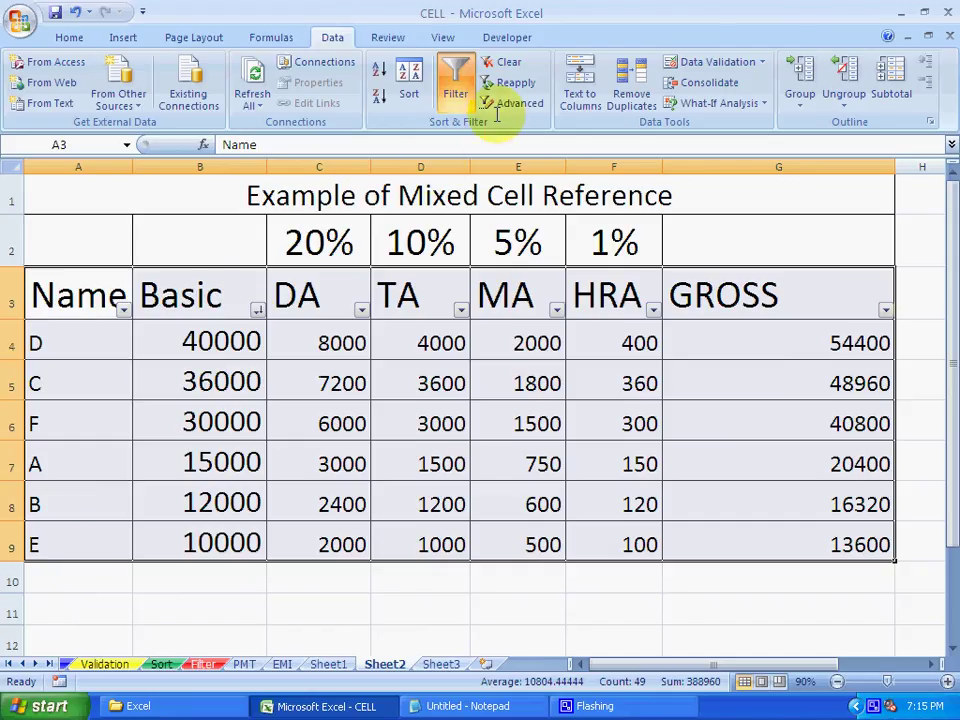
# Step: Inspect the GROSS formula in G8, the MA/HRA/GROSS headers and the DA formula in C7
pyautogui.click(298, 415)
pyautogui.click(100, 305)
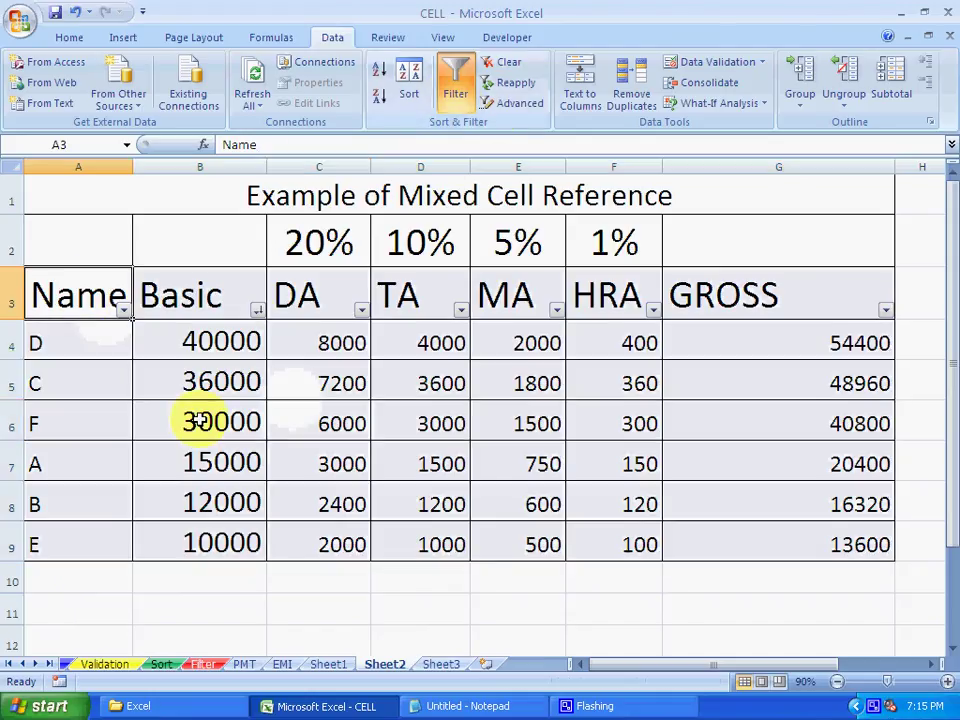
pyautogui.moveTo(199, 421)
pyautogui.mouseDown()
pyautogui.moveTo(617, 536)
pyautogui.moveTo(788, 542)
pyautogui.mouseUp()
pyautogui.click(780, 504)
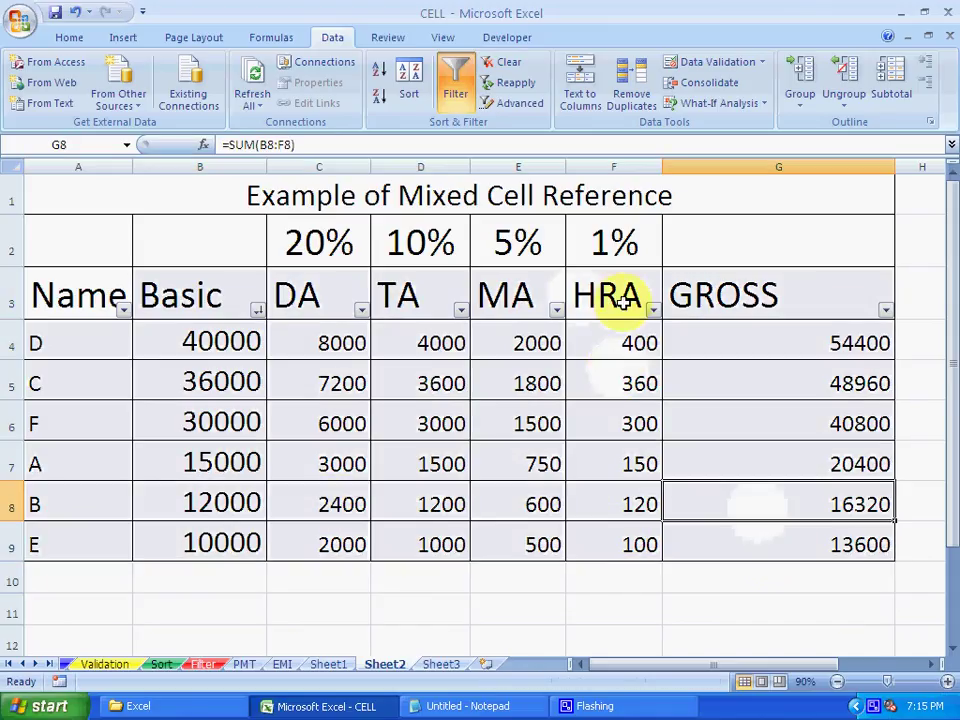
pyautogui.click(705, 296)
pyautogui.click(615, 300)
pyautogui.click(525, 300)
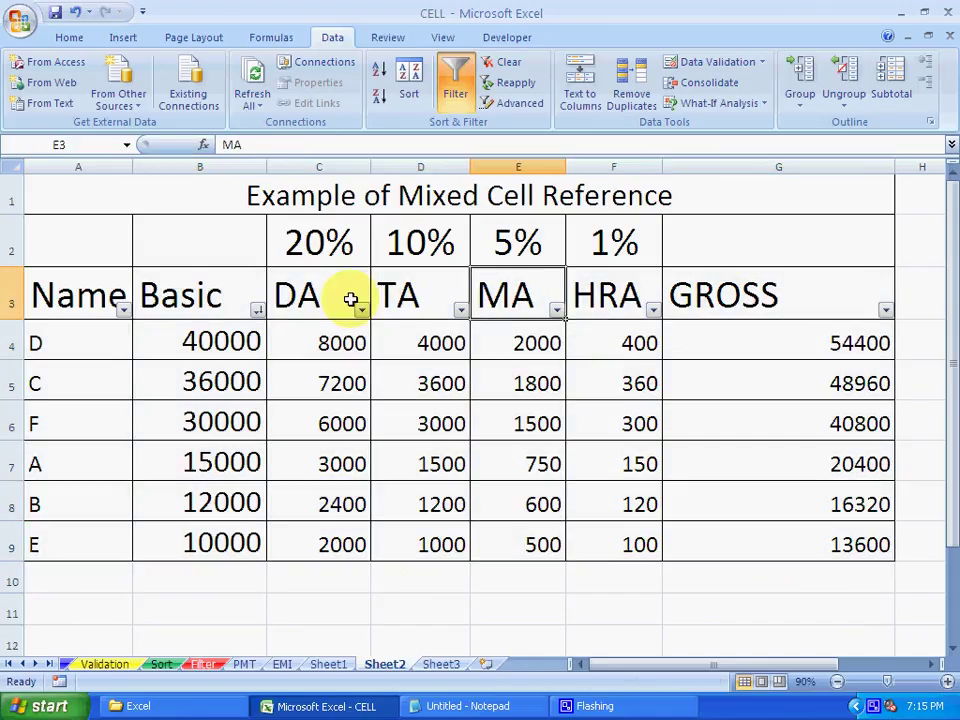
pyautogui.click(330, 455)
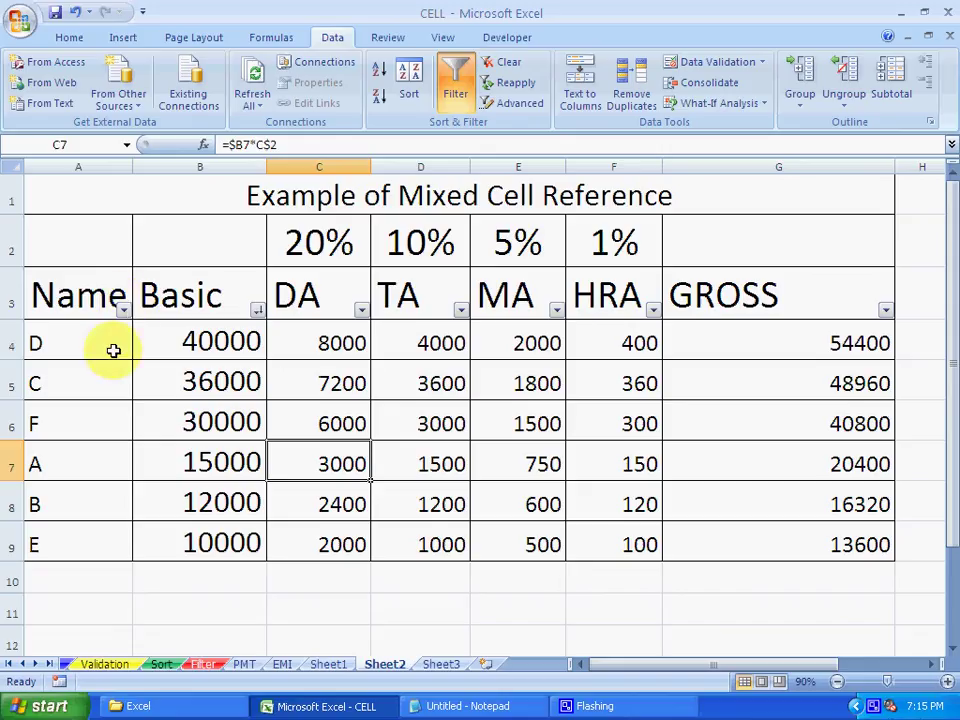
# Step: Select the salary table A3:G9 and remove the header filters
pyautogui.moveTo(110, 300); pyautogui.dragTo(705, 530)
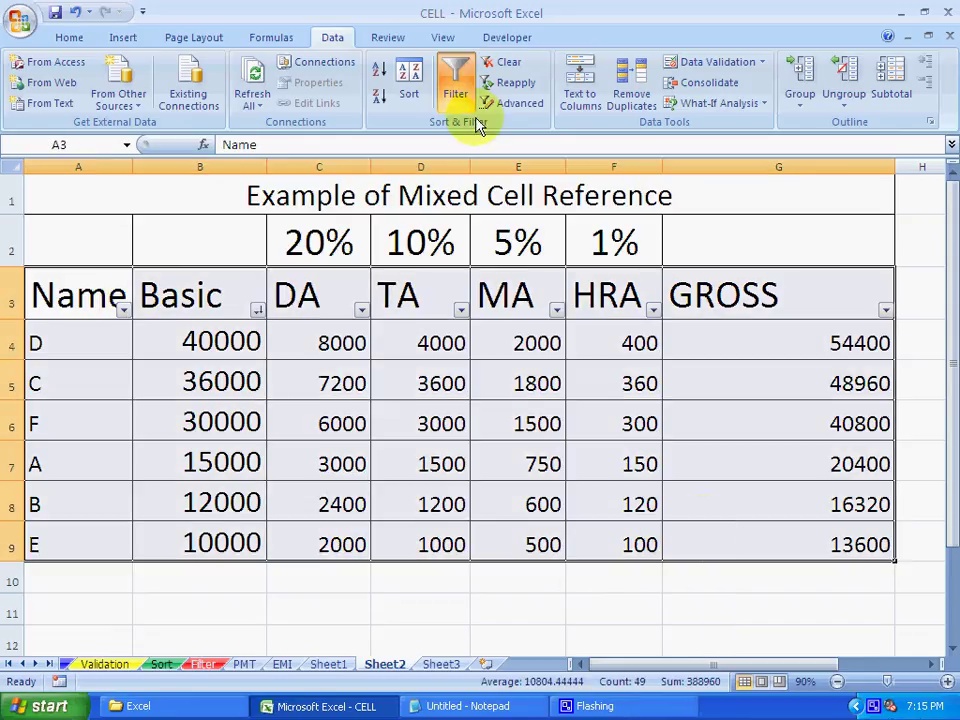
pyautogui.click(456, 85)
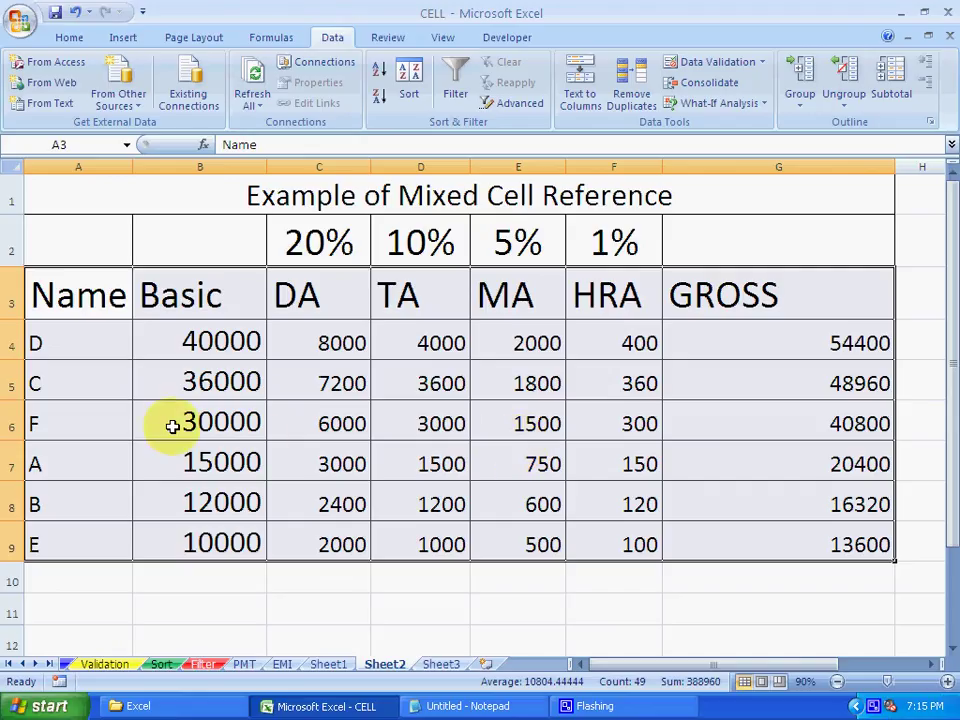
pyautogui.click(220, 462)
pyautogui.click(240, 501)
pyautogui.click(427, 509)
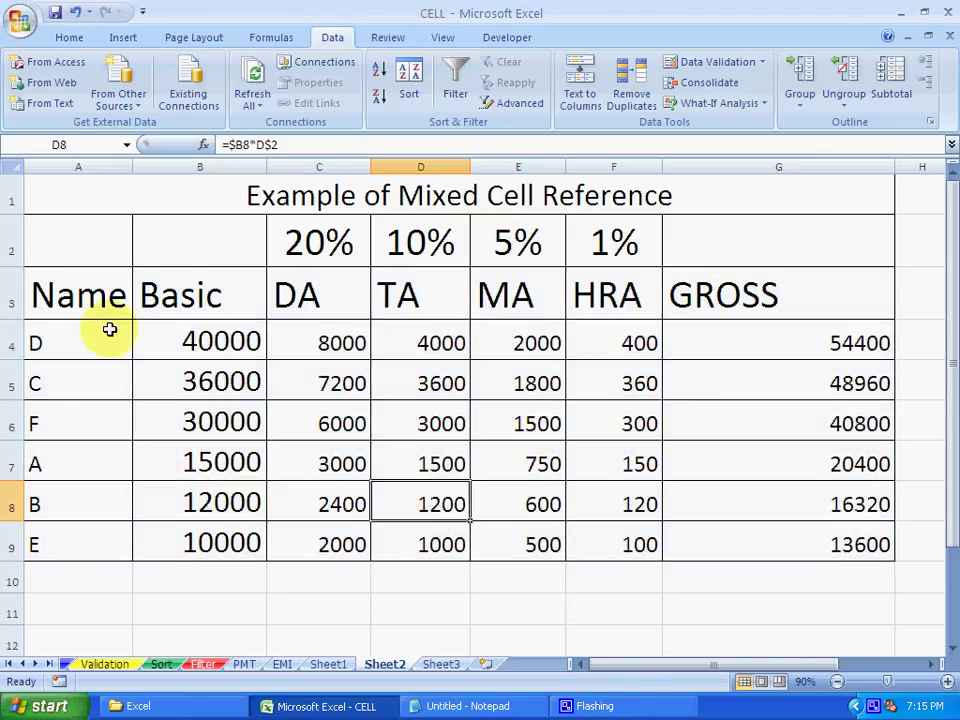
pyautogui.moveTo(79, 302)
pyautogui.mouseDown()
pyautogui.moveTo(212, 540)
pyautogui.moveTo(734, 519)
pyautogui.mouseUp()
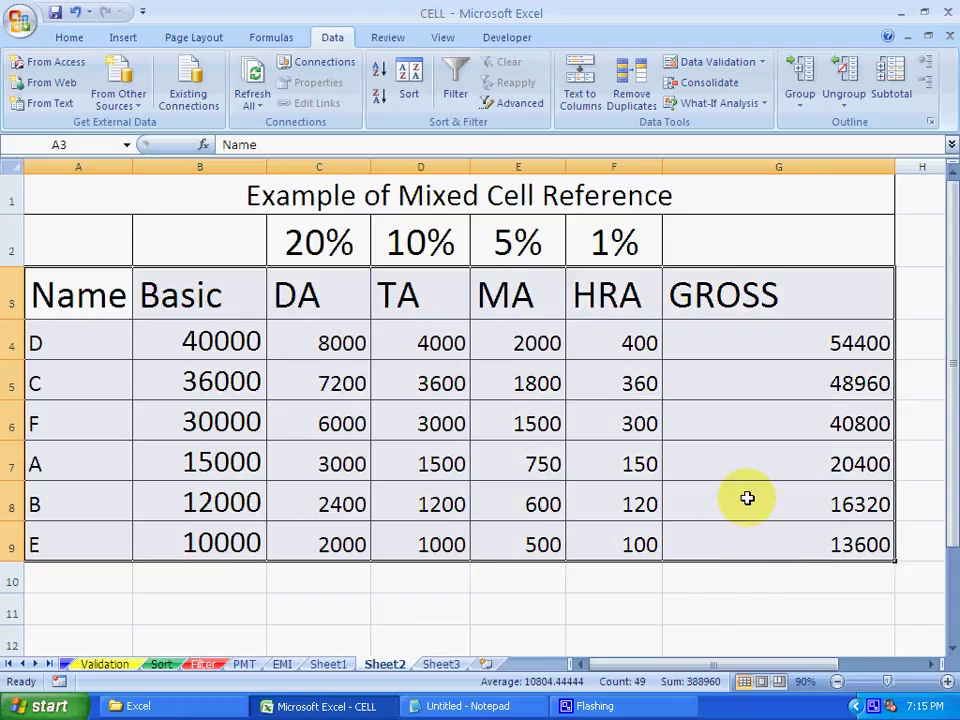
# Step: From the Home tab's Sort & Filter menu, turn header filtering on and back off
pyautogui.click(72, 38)
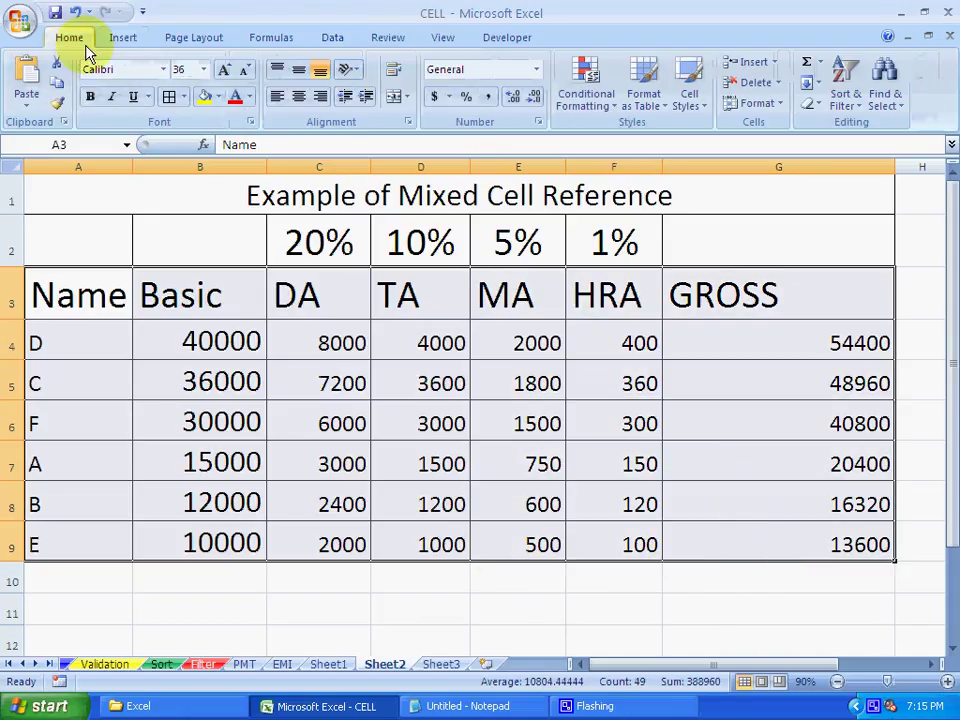
pyautogui.click(846, 100)
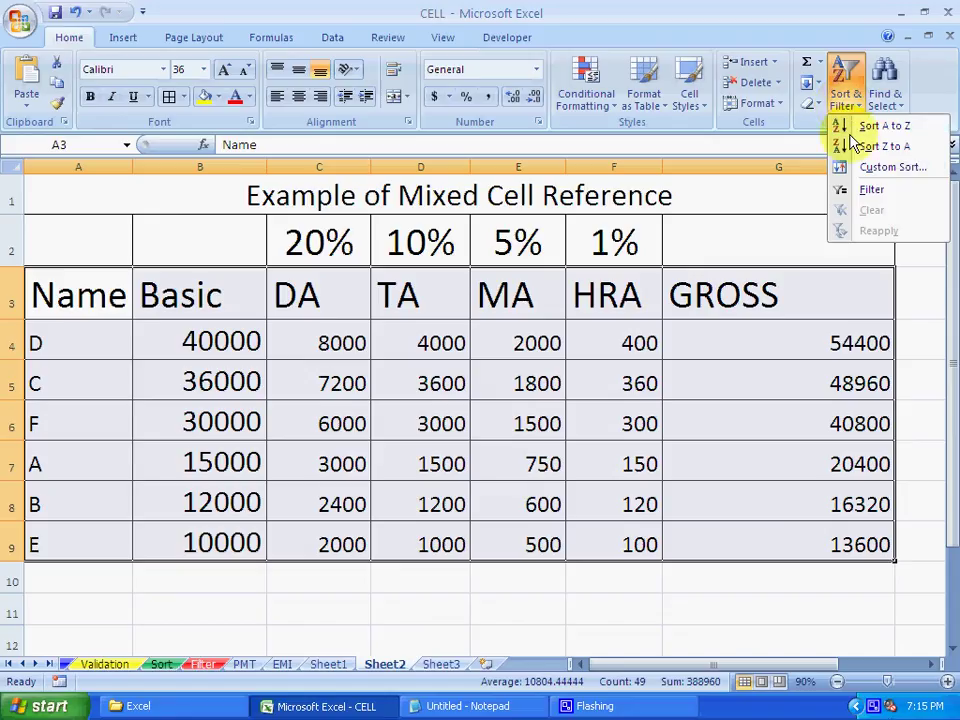
pyautogui.click(872, 188)
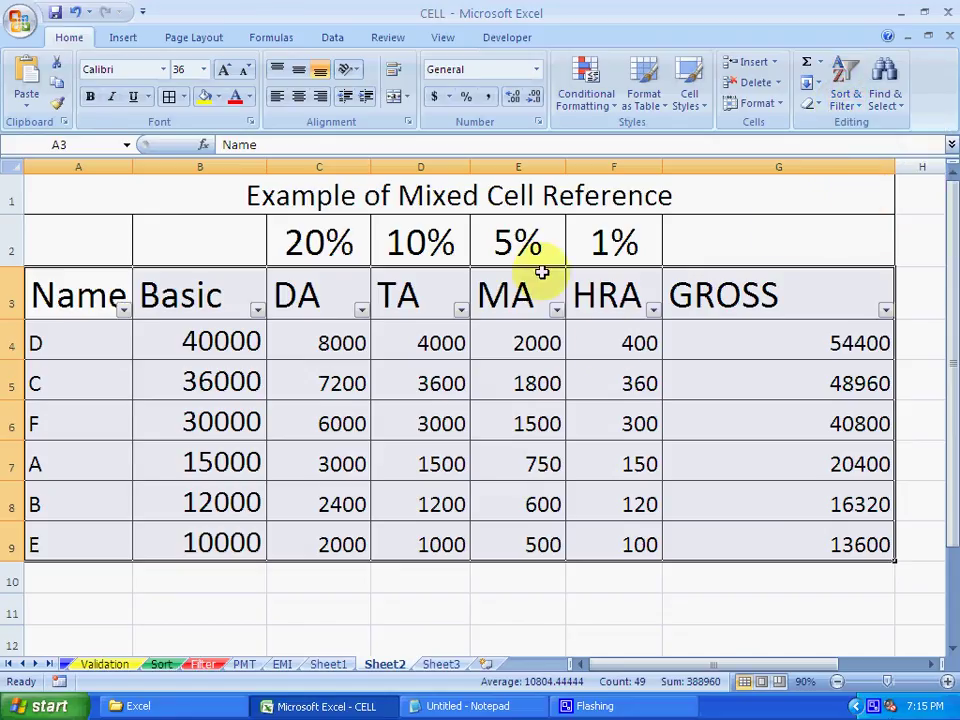
pyautogui.click(846, 100)
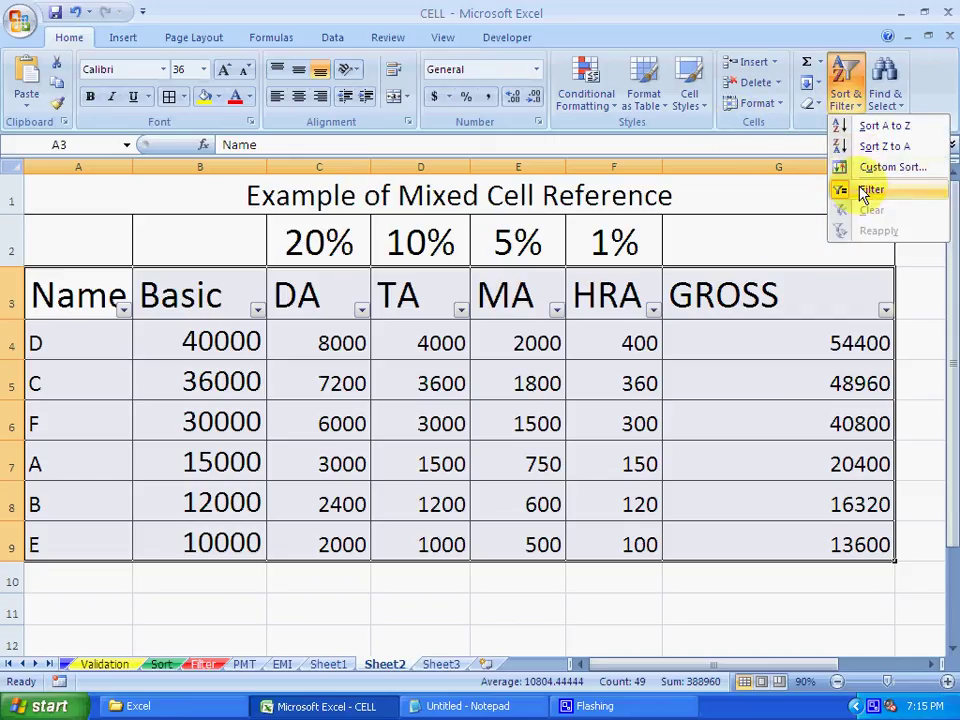
pyautogui.click(866, 189)
# Step: Custom-sort the salary table by Basic, smallest to largest
pyautogui.click(850, 105)
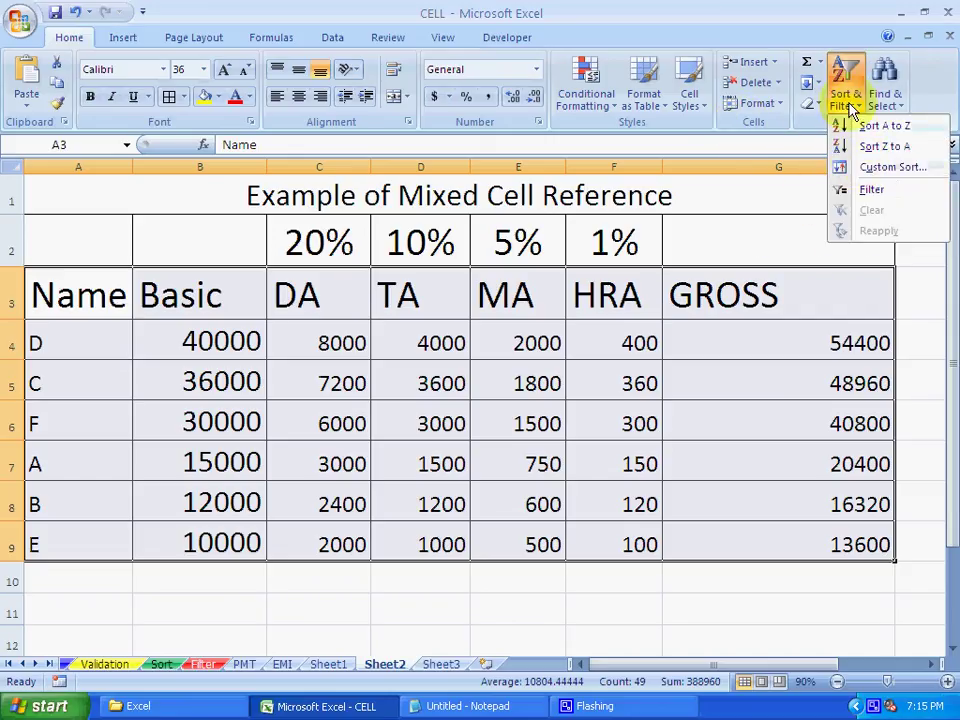
pyautogui.click(893, 167)
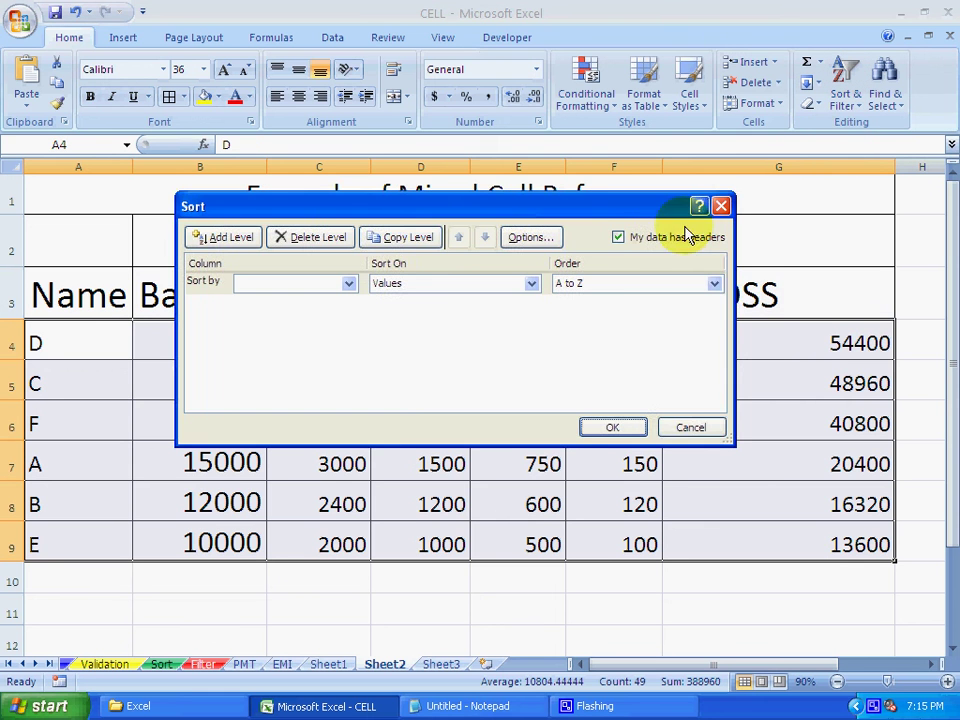
pyautogui.moveTo(400, 210); pyautogui.dragTo(580, 147)
pyautogui.click(530, 220)
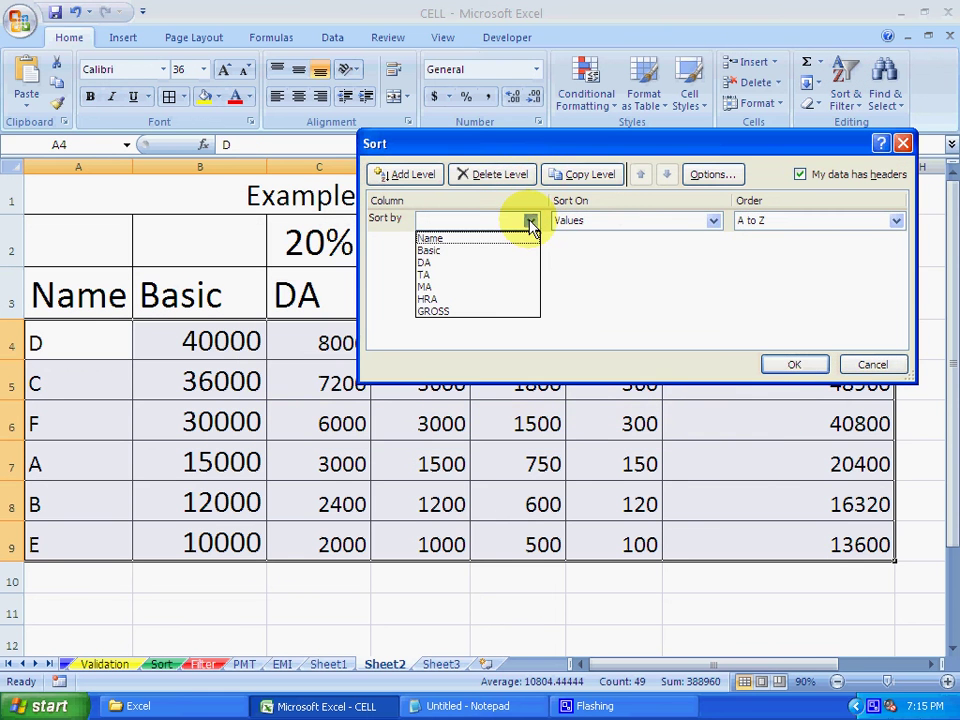
pyautogui.click(545, 133)
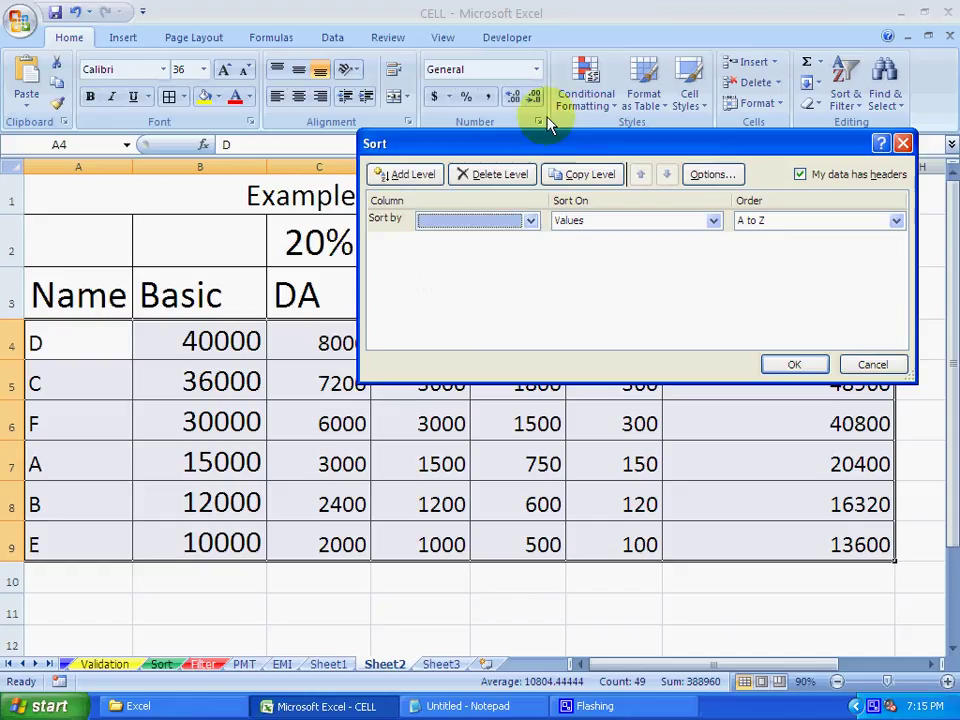
pyautogui.click(531, 222)
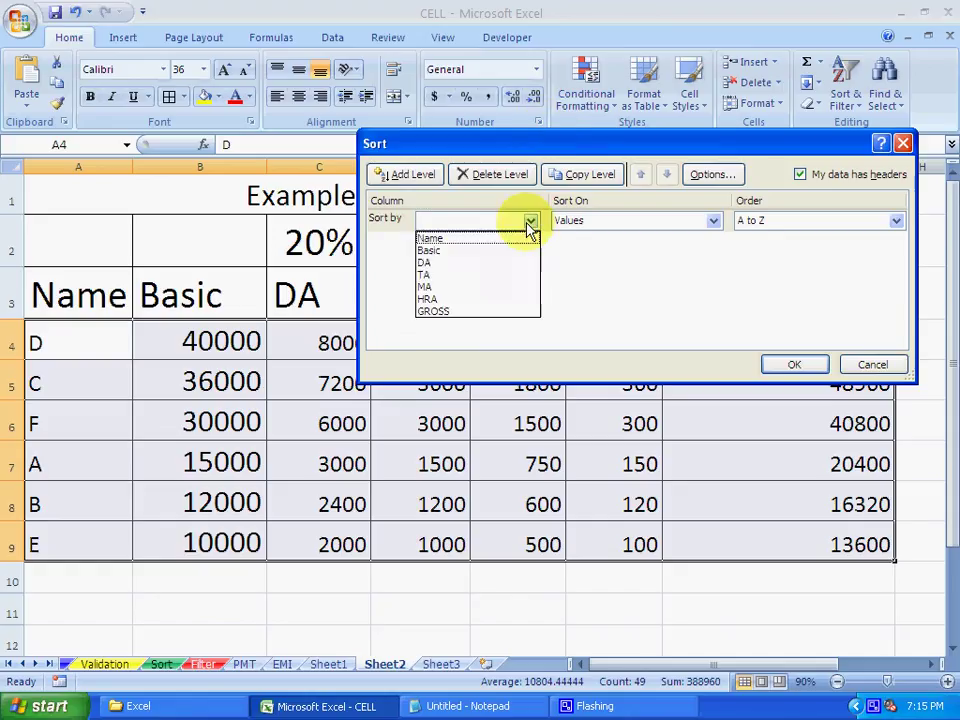
pyautogui.click(429, 250)
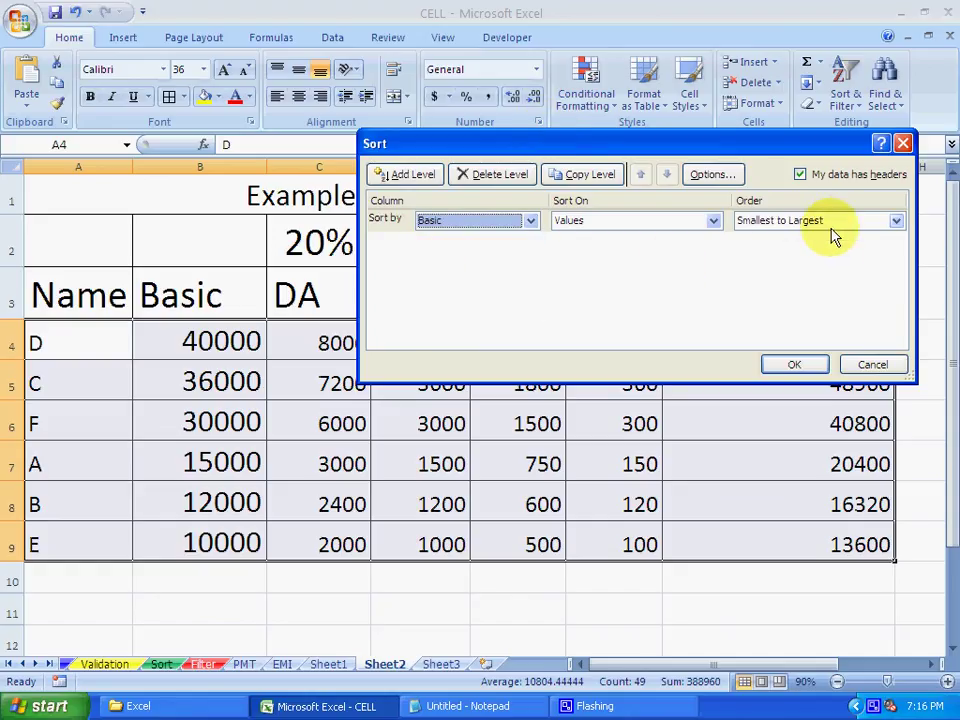
pyautogui.click(895, 224)
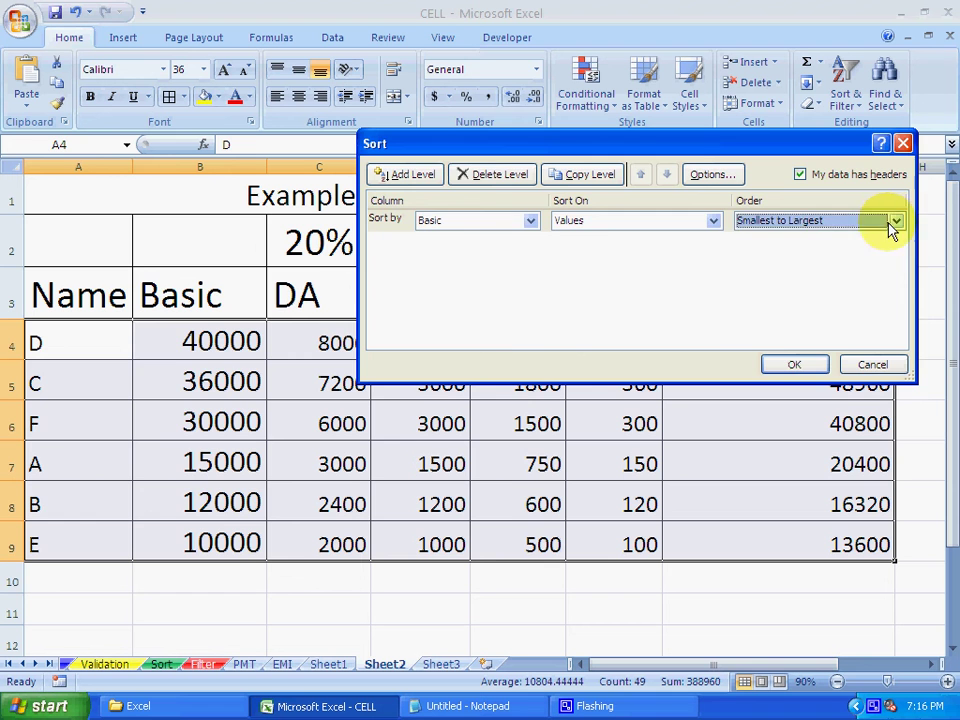
pyautogui.click(795, 362)
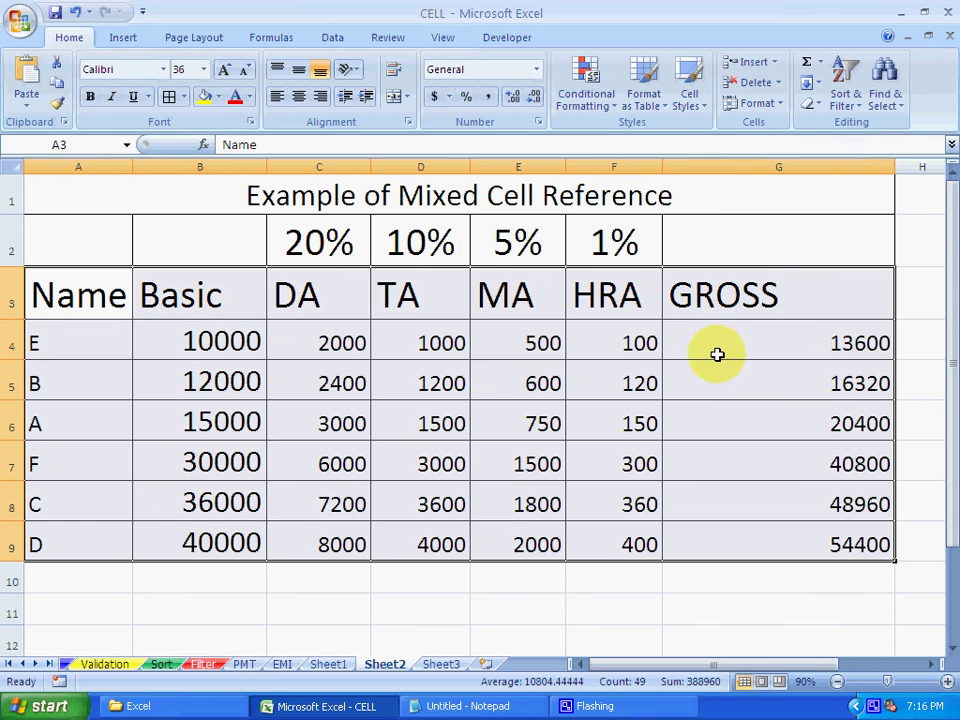
# Step: Custom-sort the salary table by DA, largest to smallest (8000 down to 2000)
pyautogui.click(846, 94)
pyautogui.click(866, 169)
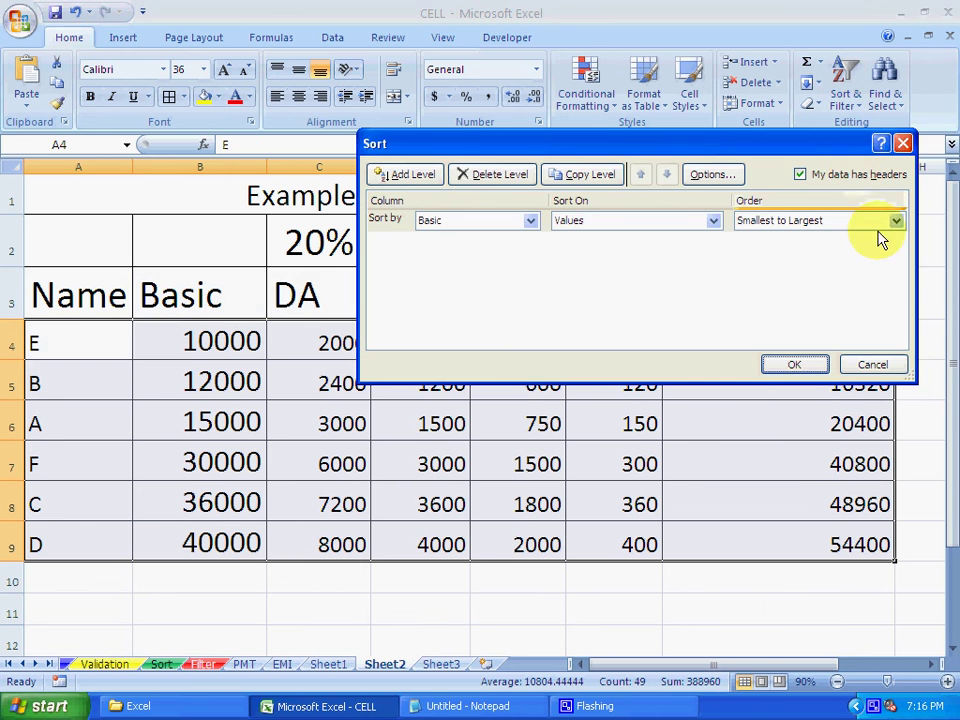
pyautogui.click(895, 220)
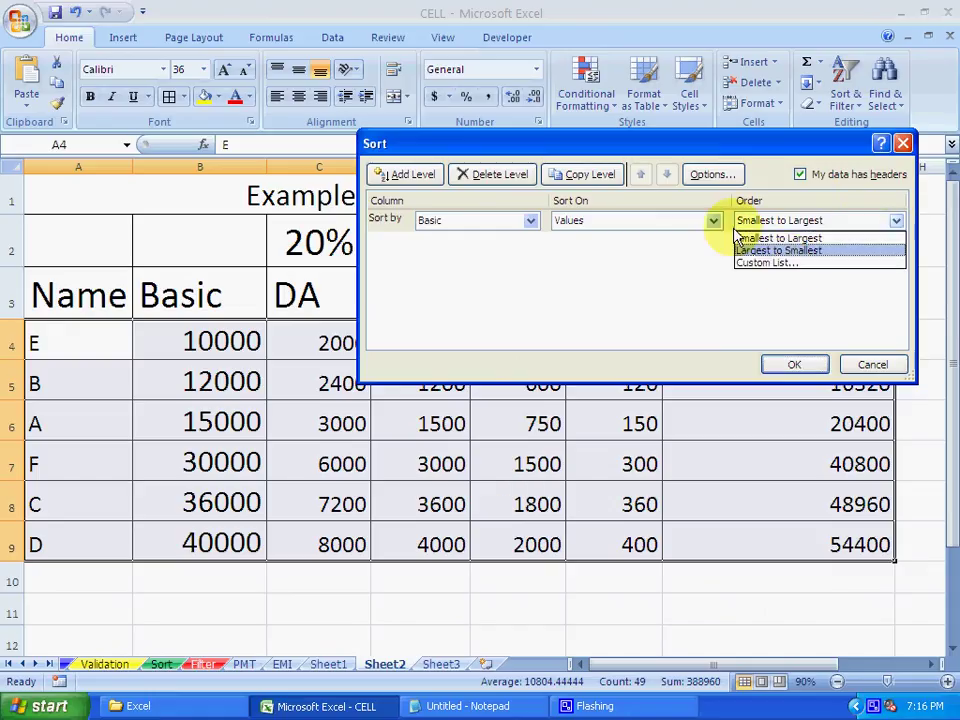
pyautogui.click(810, 150)
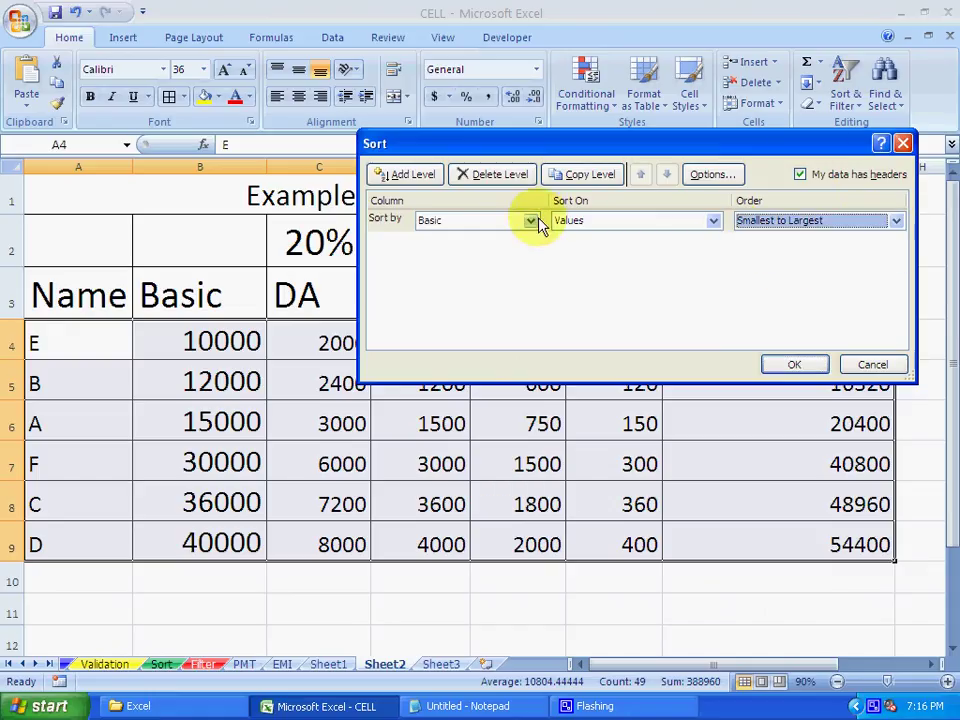
pyautogui.click(532, 221)
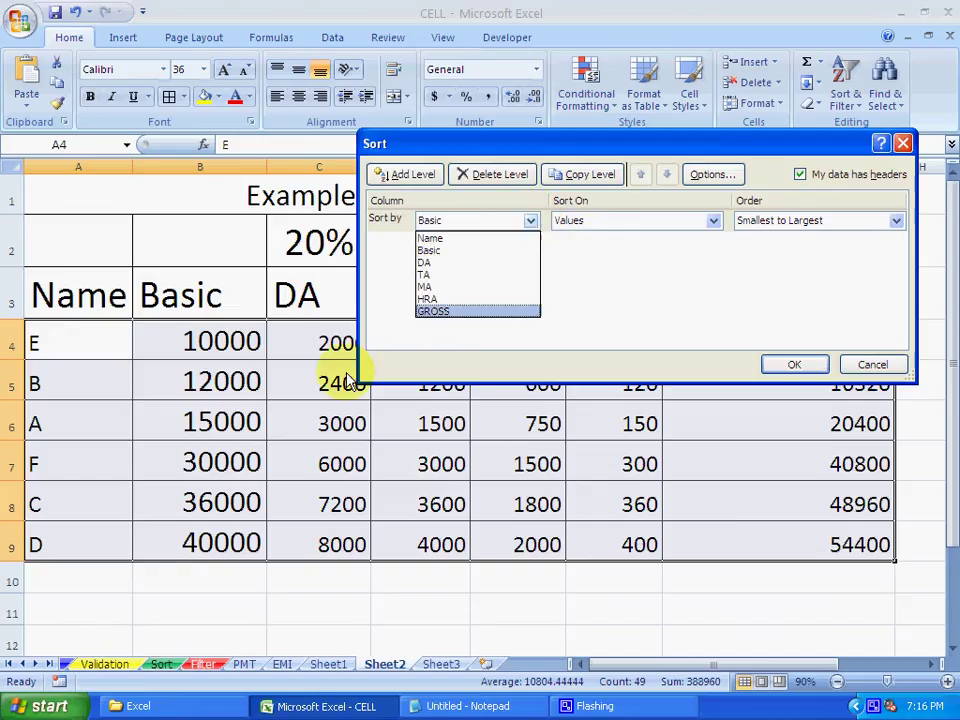
pyautogui.click(437, 263)
pyautogui.click(814, 221)
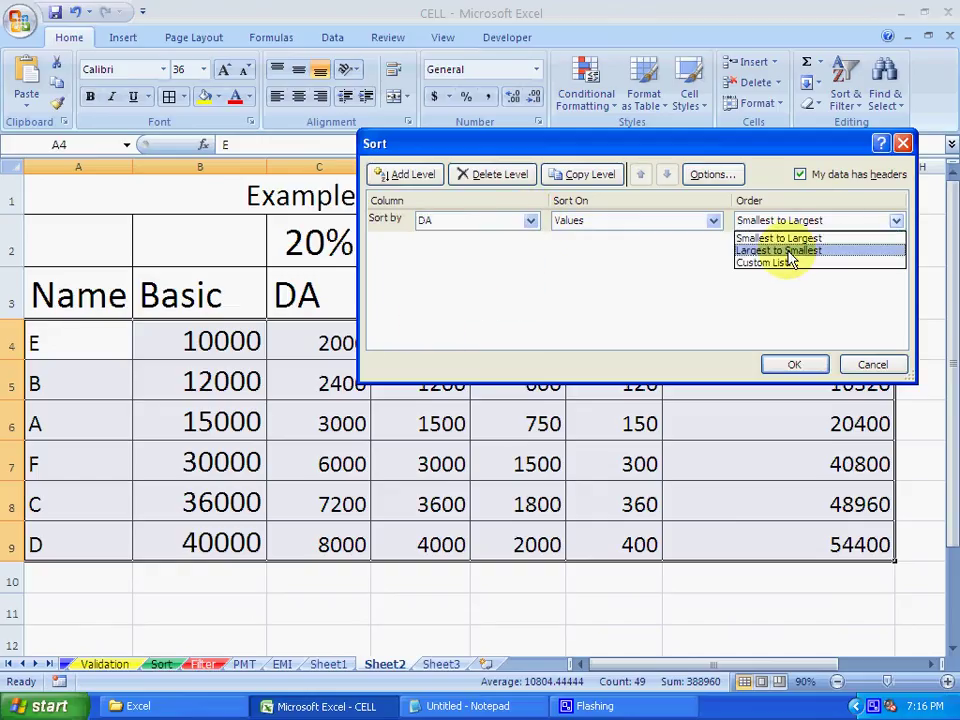
pyautogui.click(789, 251)
pyautogui.click(793, 365)
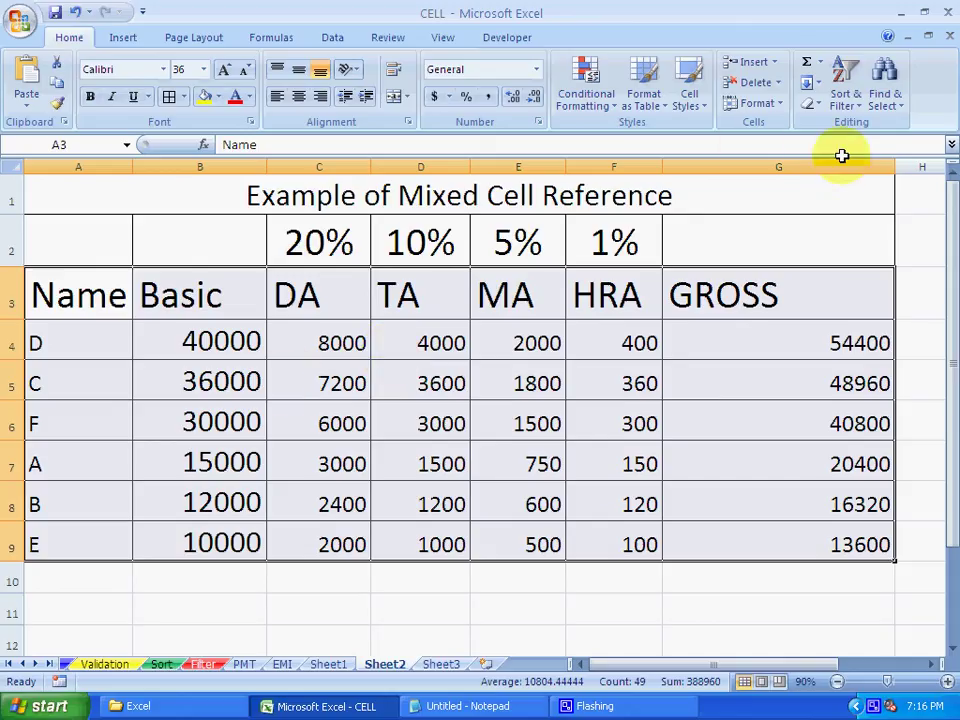
# Step: Turn on AutoFilter, sort rows by HRA smallest to largest, then turn AutoFilter off
pyautogui.click(845, 95)
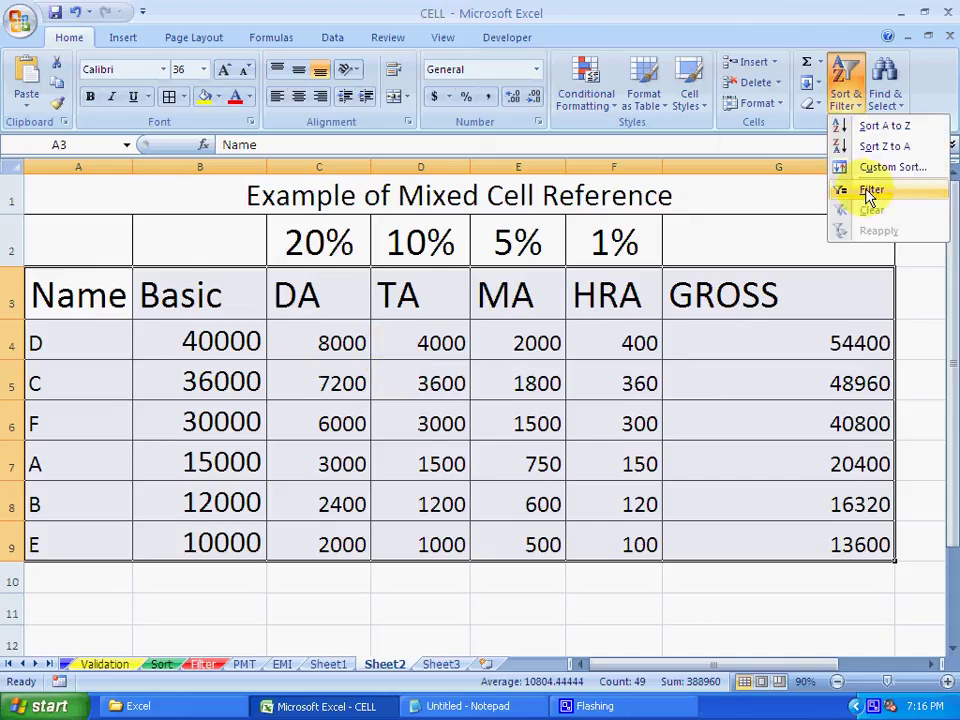
pyautogui.click(866, 192)
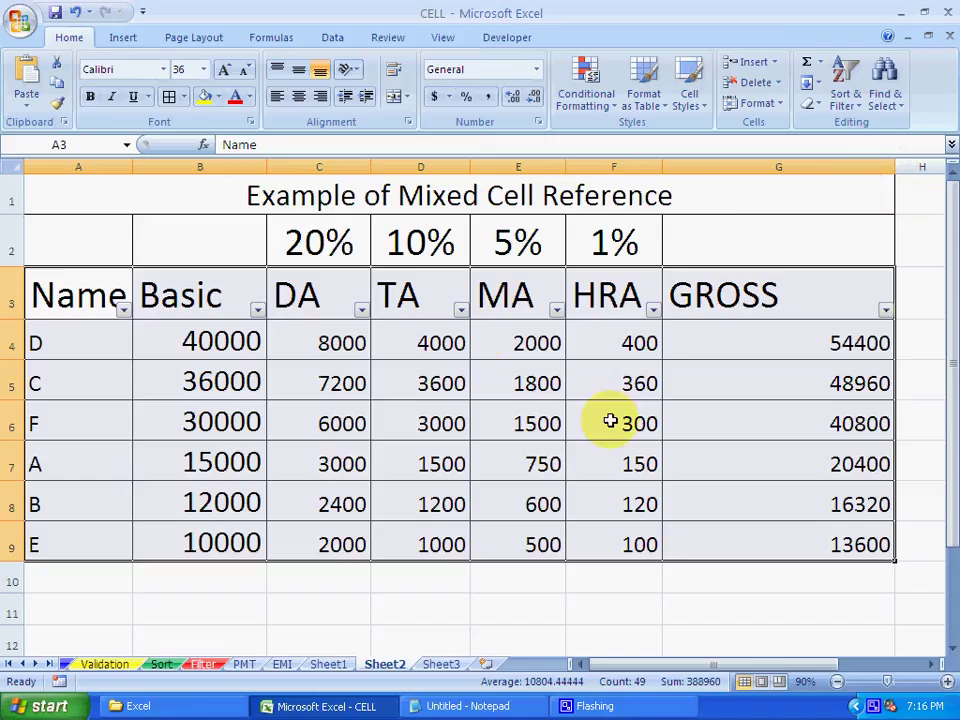
pyautogui.click(653, 311)
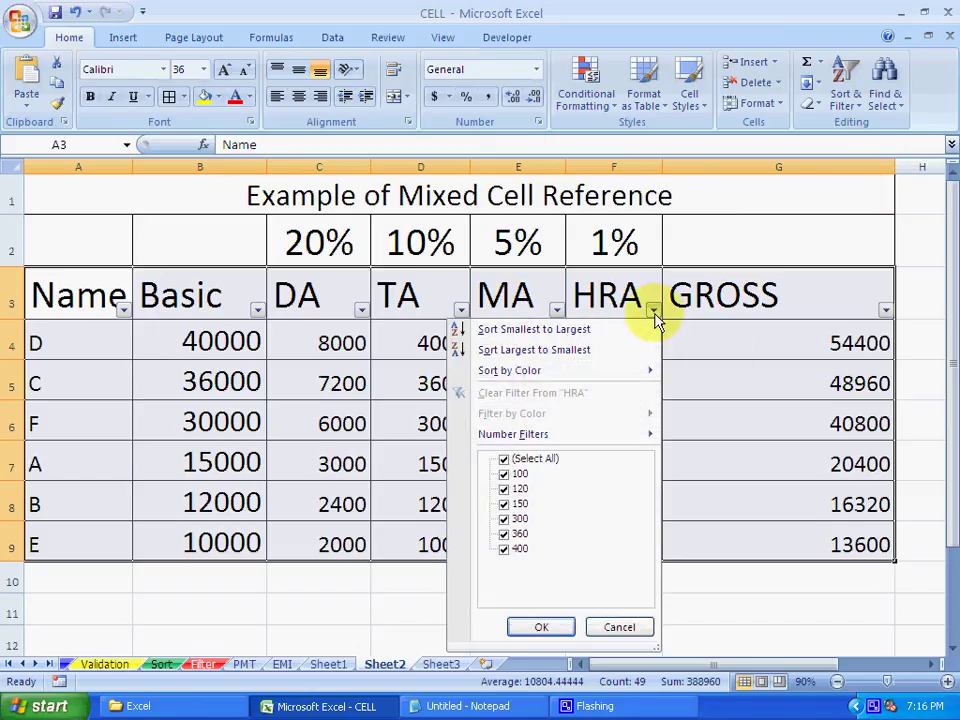
pyautogui.click(575, 333)
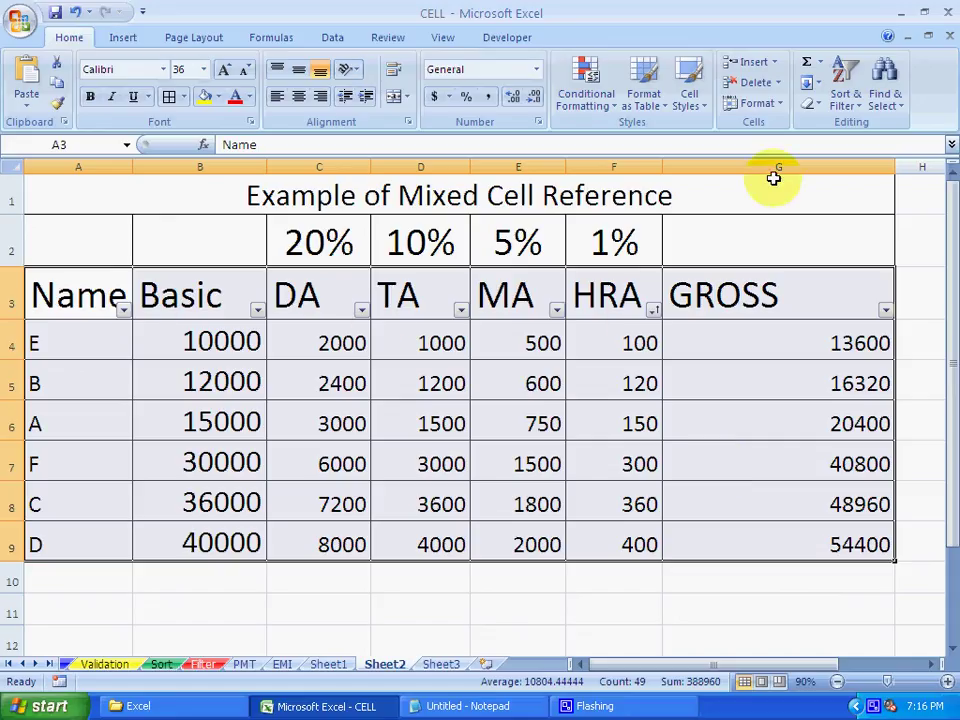
pyautogui.click(845, 100)
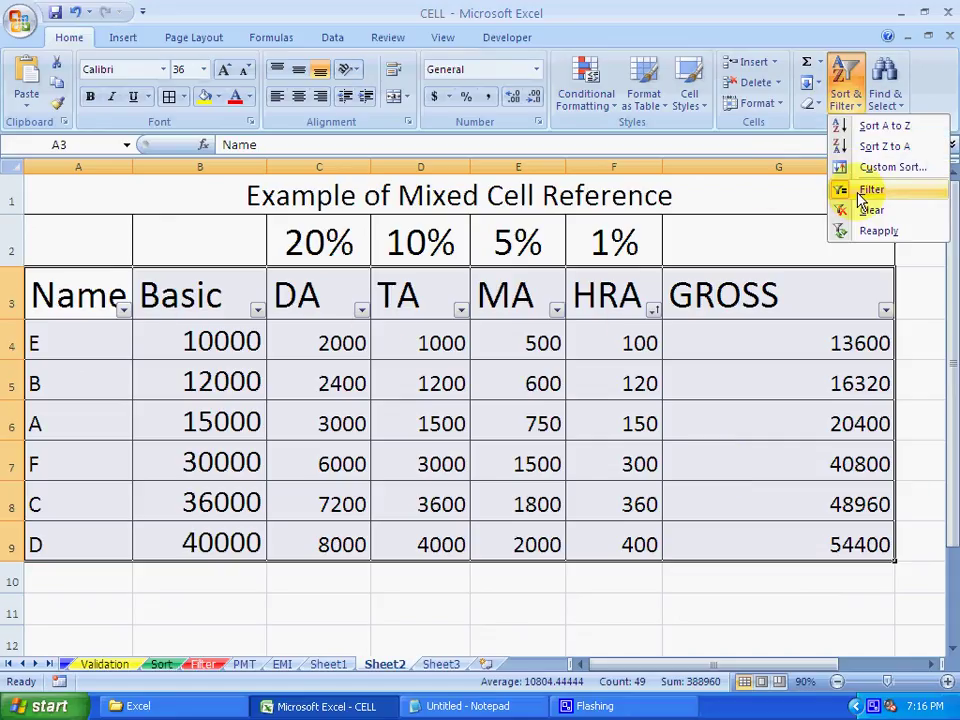
pyautogui.click(858, 190)
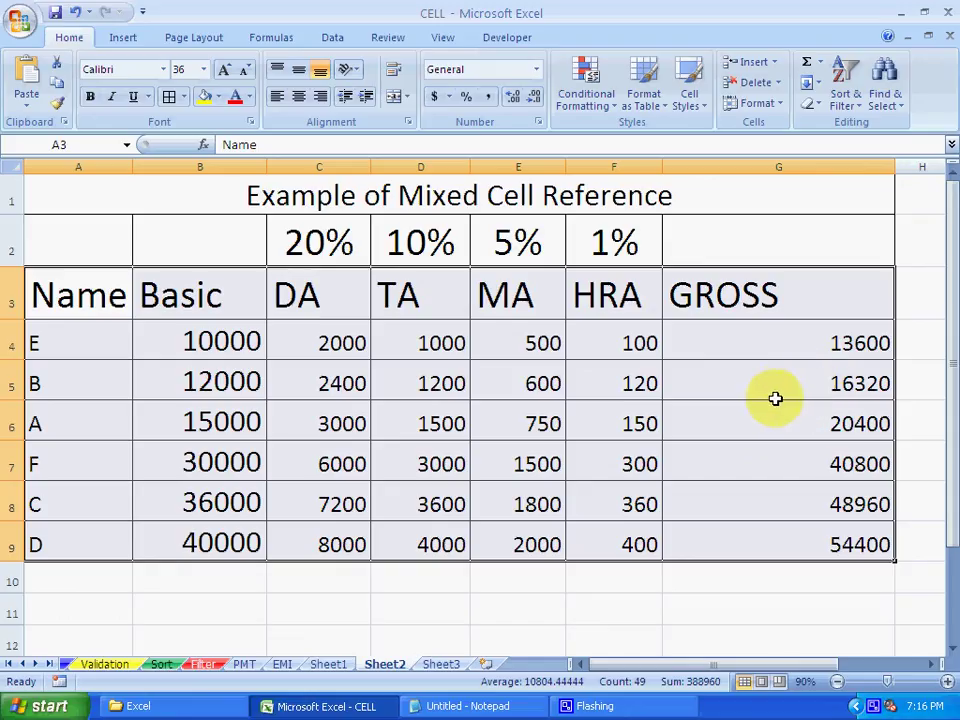
pyautogui.click(891, 706)
pyautogui.click(446, 275)
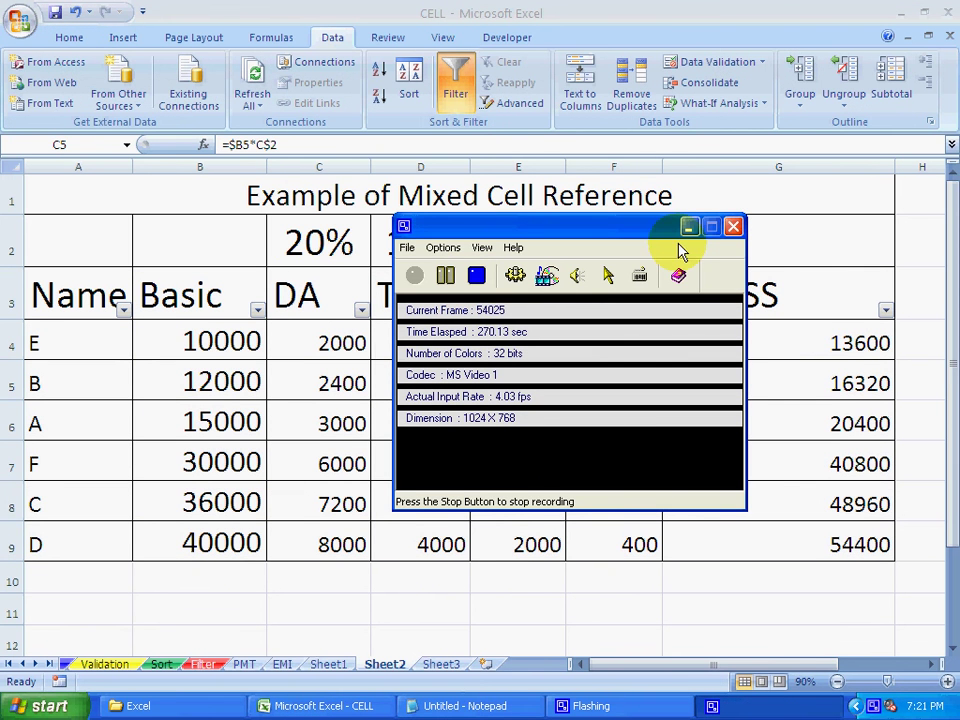
pyautogui.click(687, 227)
pyautogui.click(467, 706)
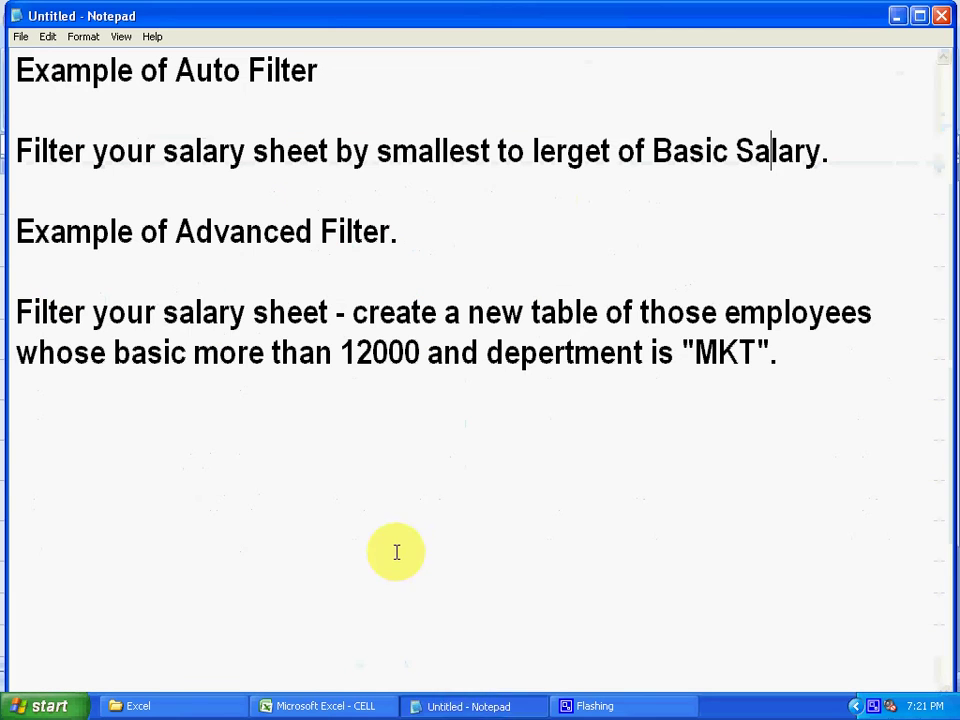
pyautogui.moveTo(108, 312); pyautogui.dragTo(845, 314)
pyautogui.click(392, 355)
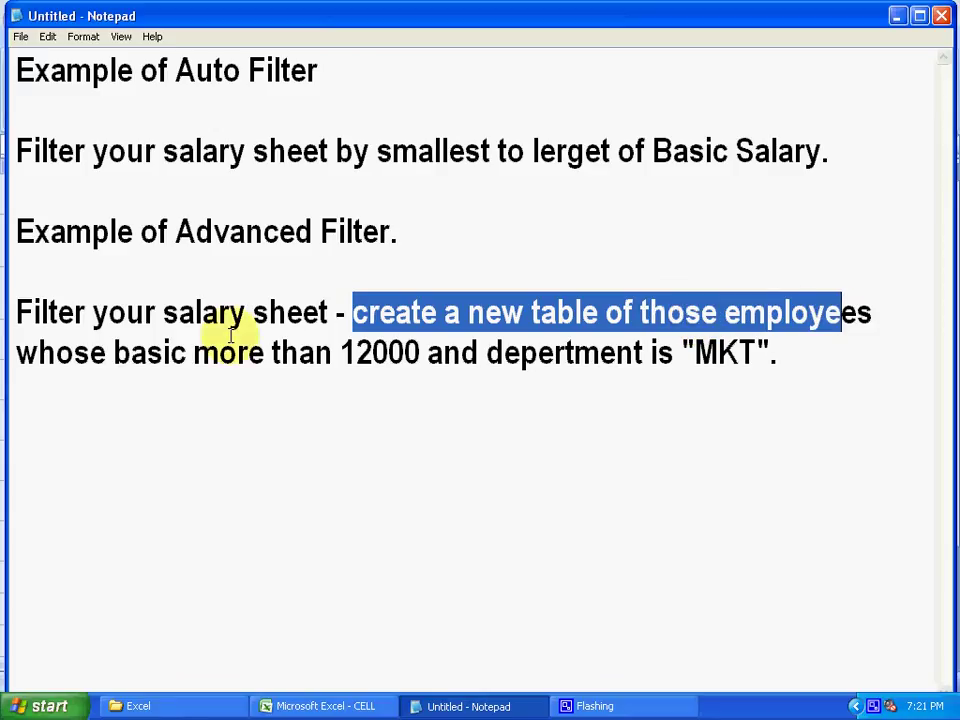
pyautogui.moveTo(73, 353); pyautogui.dragTo(439, 364)
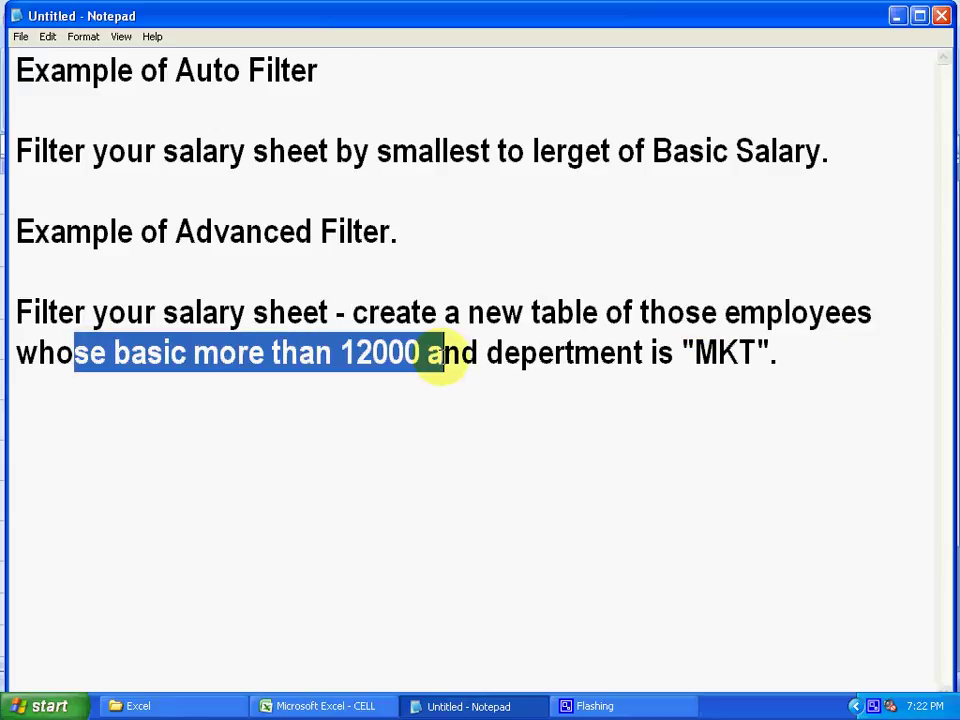
pyautogui.click(462, 356)
pyautogui.moveTo(283, 356); pyautogui.dragTo(760, 370)
pyautogui.click(758, 375)
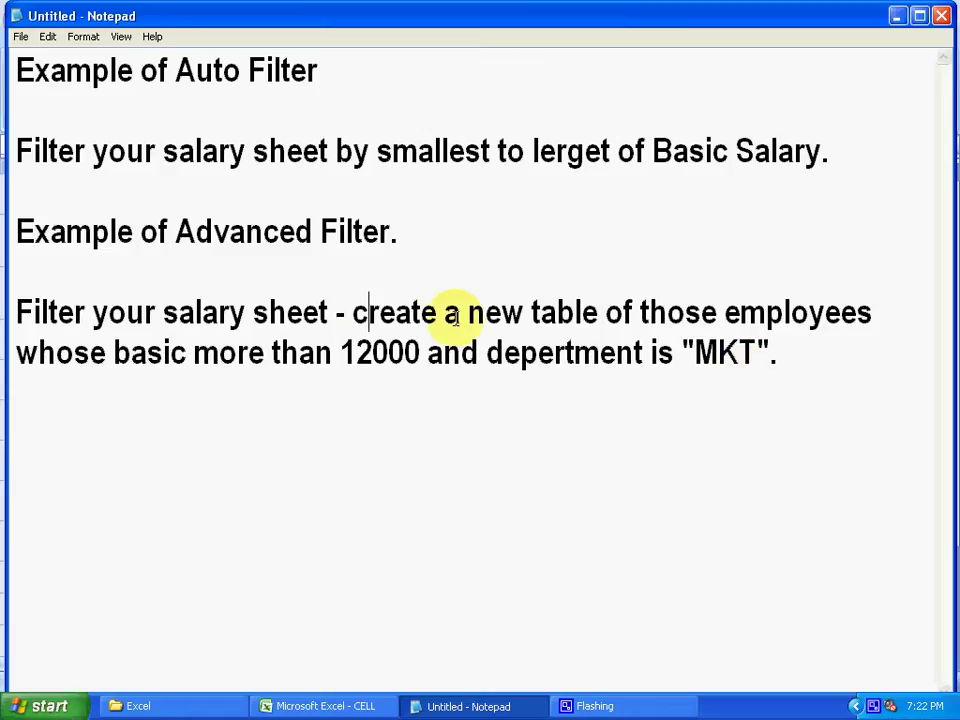
pyautogui.moveTo(368, 312)
pyautogui.mouseDown()
pyautogui.moveTo(595, 311)
pyautogui.moveTo(656, 330)
pyautogui.mouseUp()
pyautogui.click(686, 313)
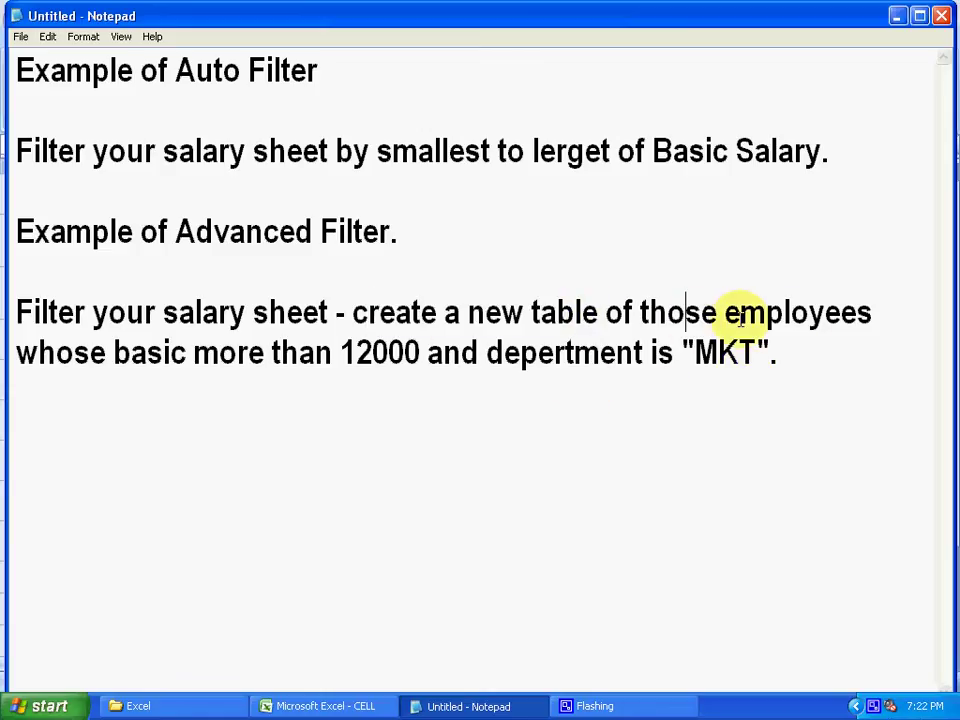
pyautogui.keyDown('shift'); pyautogui.click(857, 318); pyautogui.keyUp('shift')
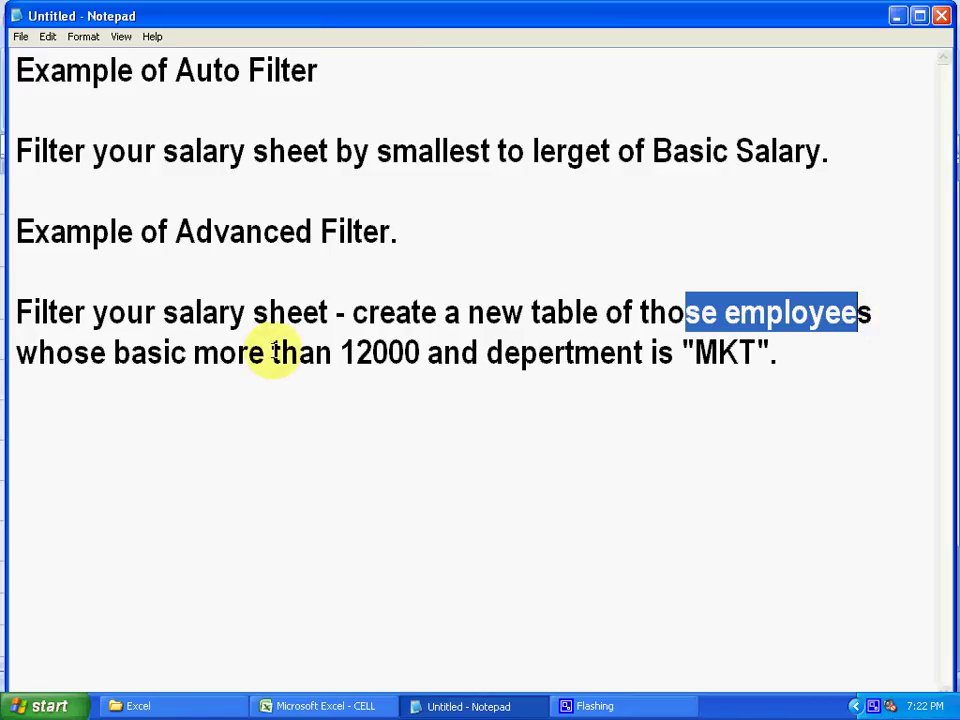
pyautogui.moveTo(238, 353); pyautogui.dragTo(428, 352)
pyautogui.click(456, 352)
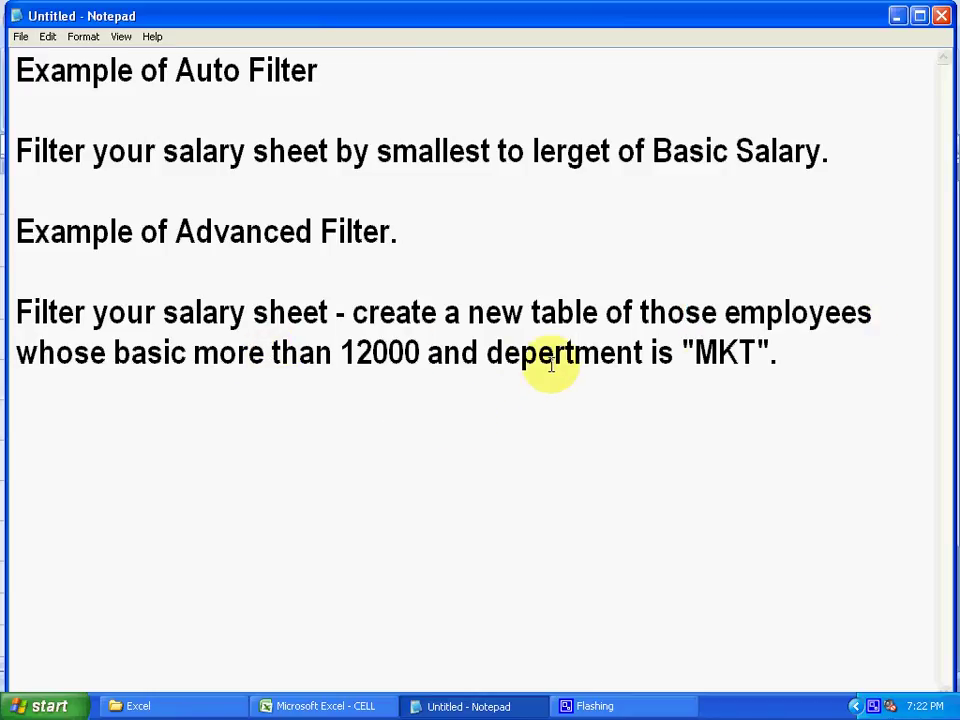
pyautogui.moveTo(538, 352); pyautogui.dragTo(758, 352)
pyautogui.click(760, 492)
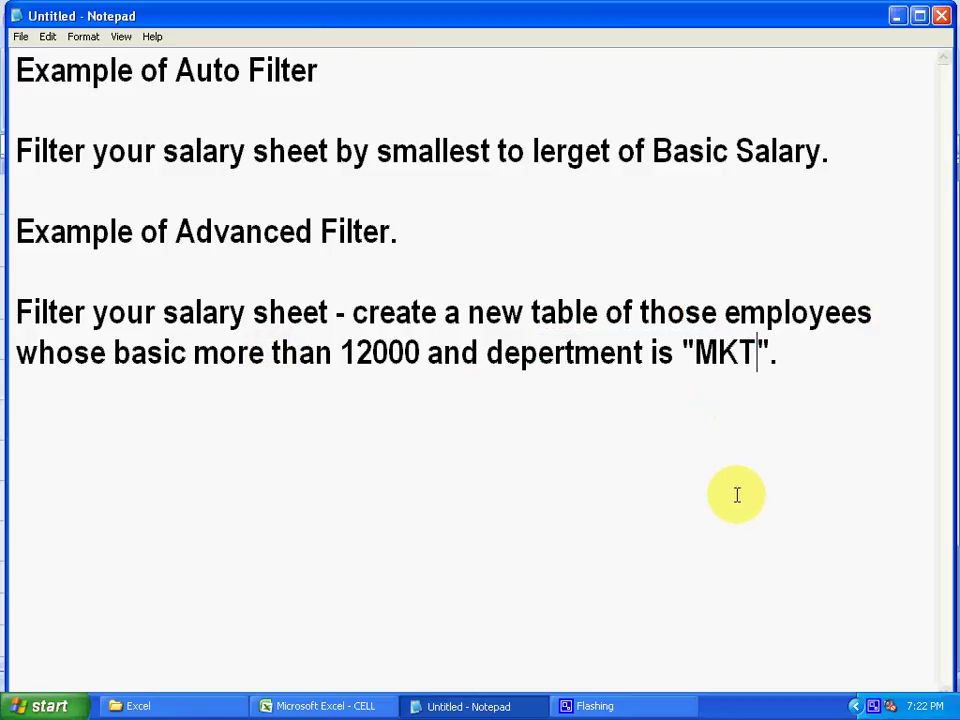
pyautogui.click(340, 706)
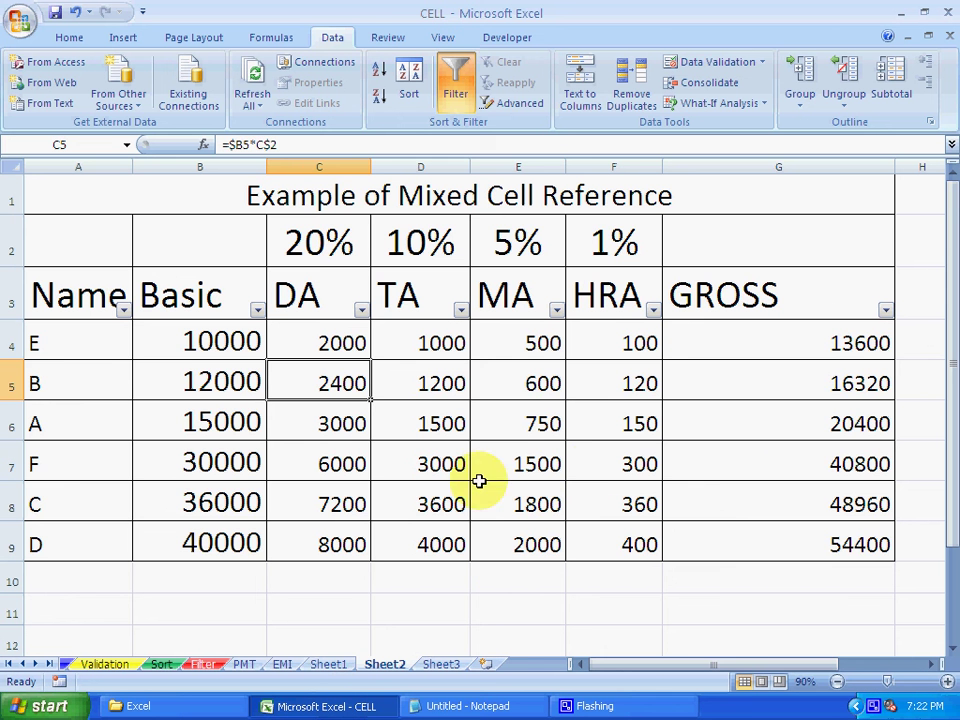
# Step: Select the salary table A3:G9 and turn AutoFilter off
pyautogui.click(497, 601)
pyautogui.moveTo(45, 290)
pyautogui.mouseDown()
pyautogui.moveTo(182, 536)
pyautogui.moveTo(754, 572)
pyautogui.moveTo(806, 551)
pyautogui.mouseUp()
pyautogui.click(456, 112)
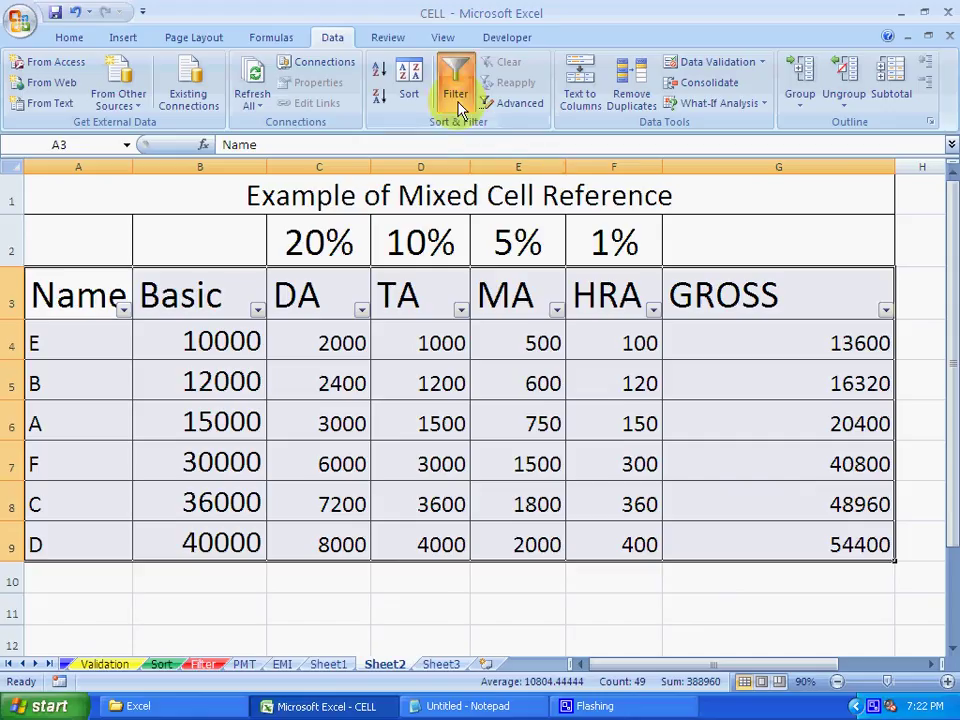
pyautogui.click(422, 612)
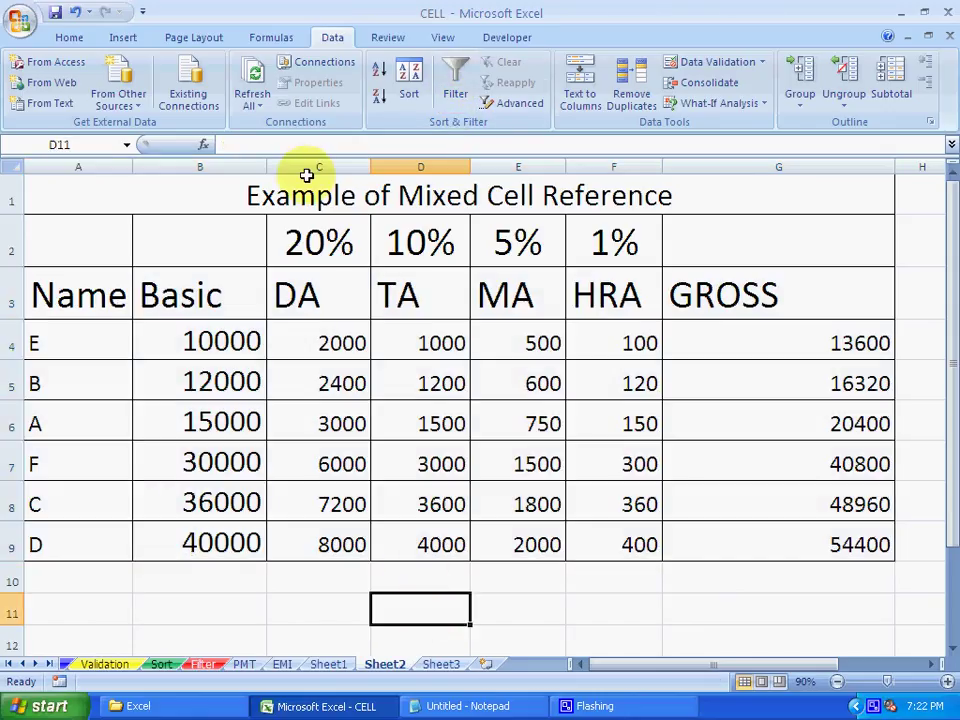
# Step: Insert a blank column between Name and Basic and head it Dept
pyautogui.rightClick(109, 166)
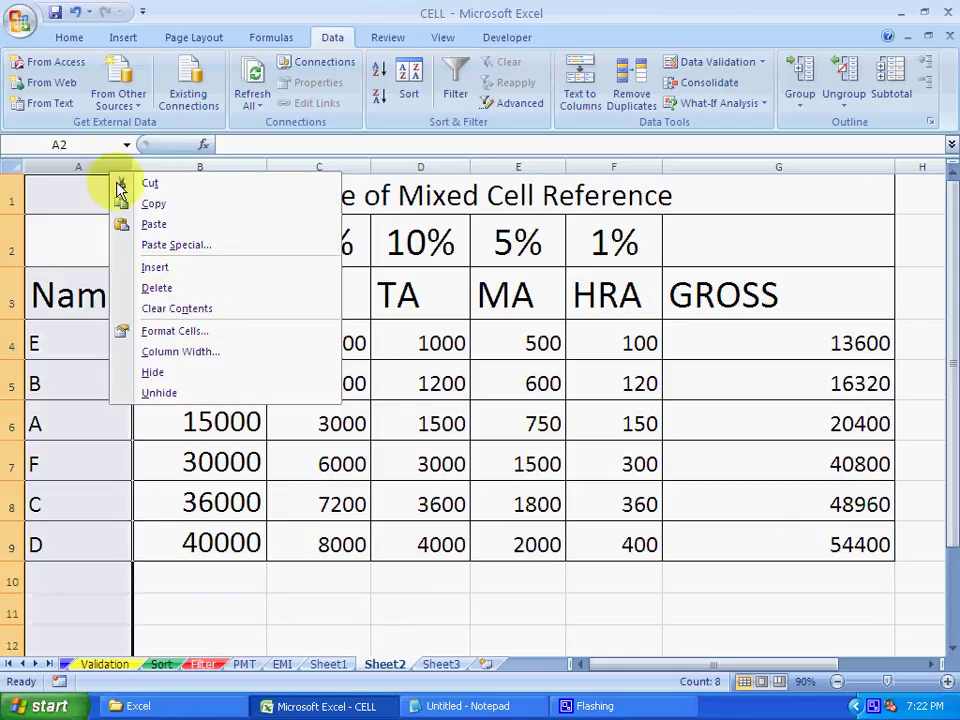
pyautogui.click(155, 268)
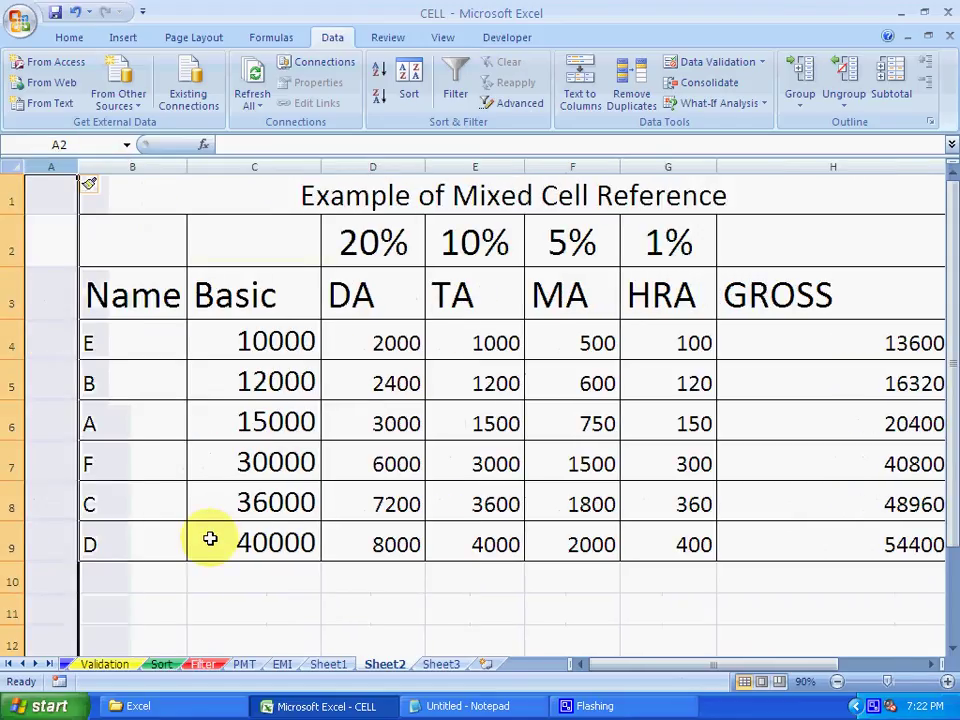
pyautogui.click(78, 14)
pyautogui.rightClick(190, 167)
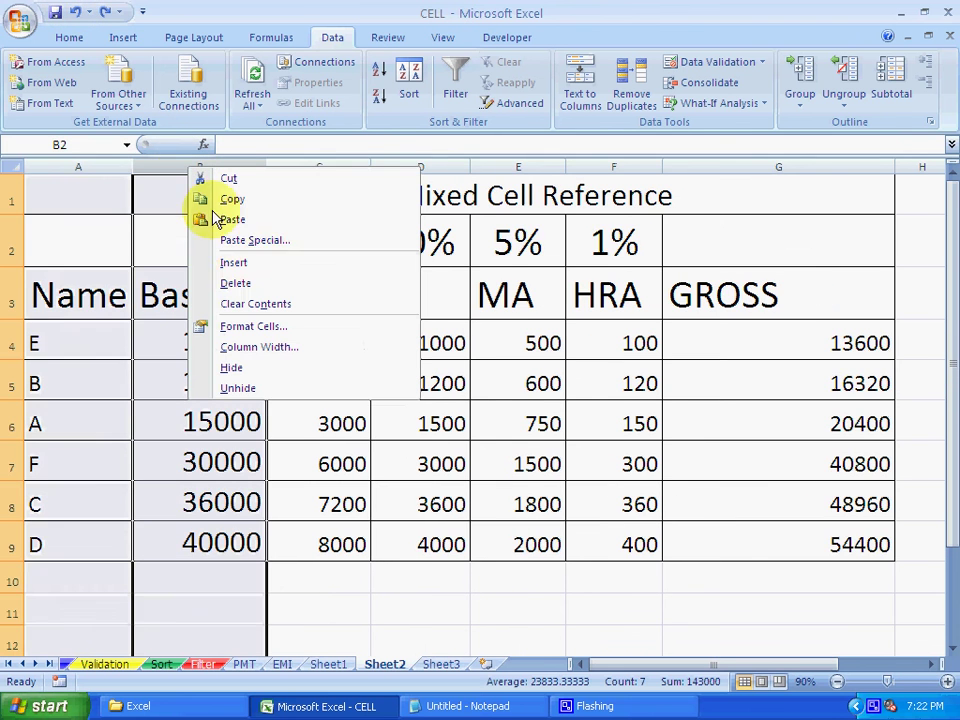
pyautogui.click(245, 264)
pyautogui.click(189, 301)
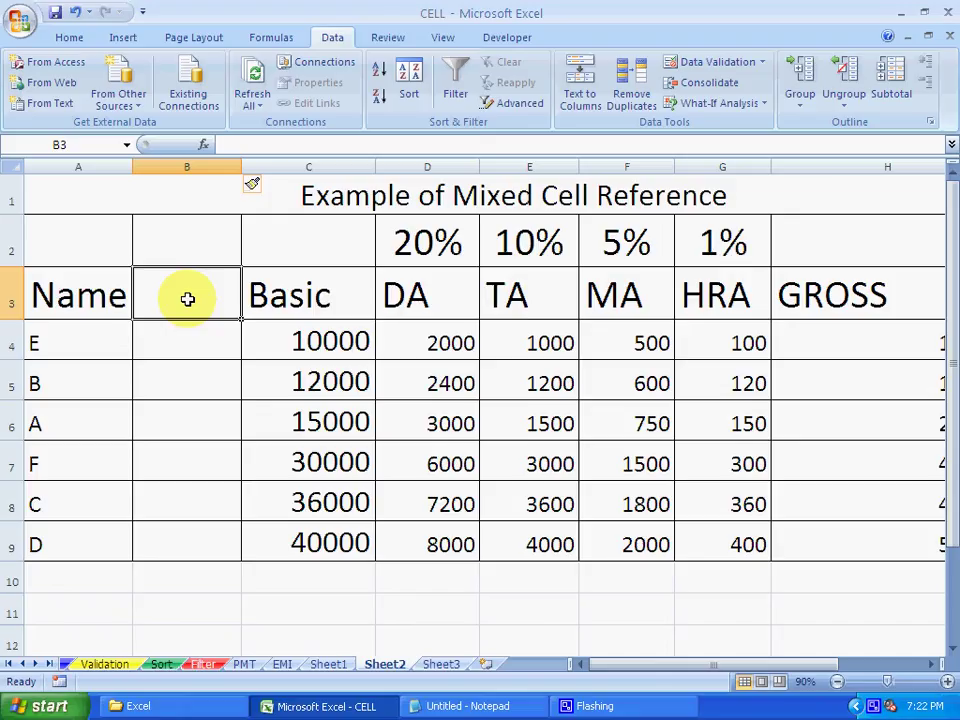
pyautogui.write('Dept')
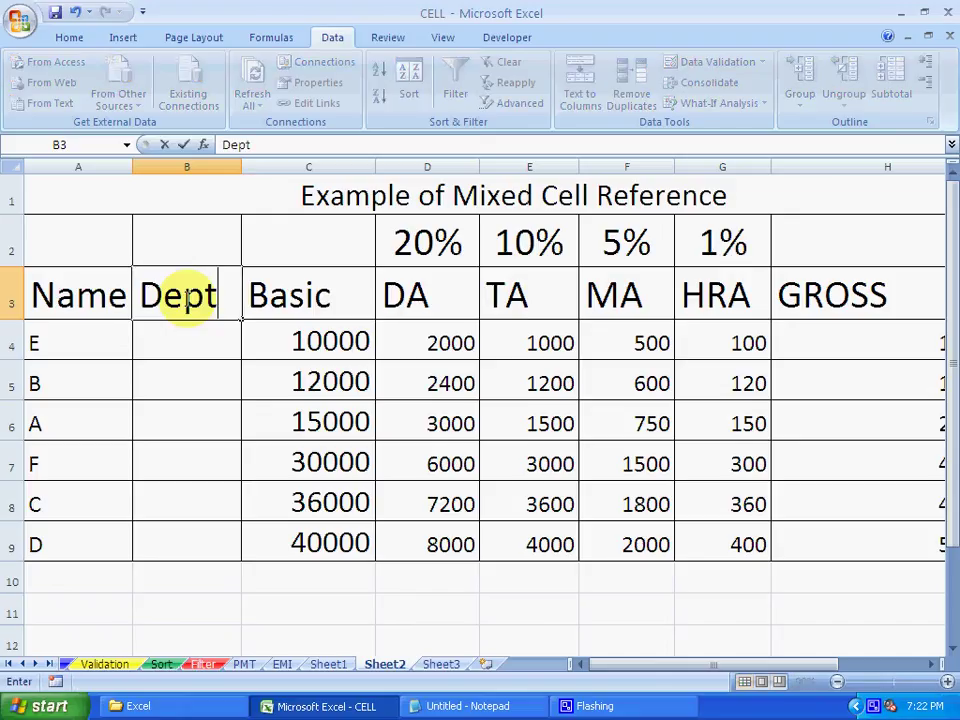
pyautogui.press('Return')
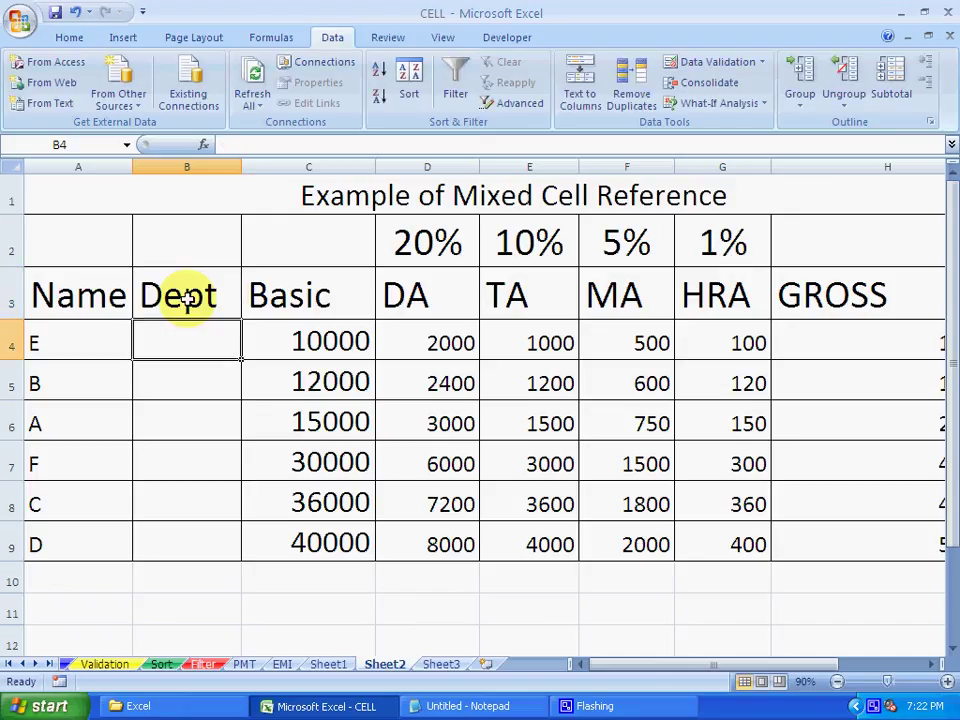
# Step: Enter SALE, PUR, MKT, SALE, ACC and PUR down the Dept column B4:B9
pyautogui.write('SALE')
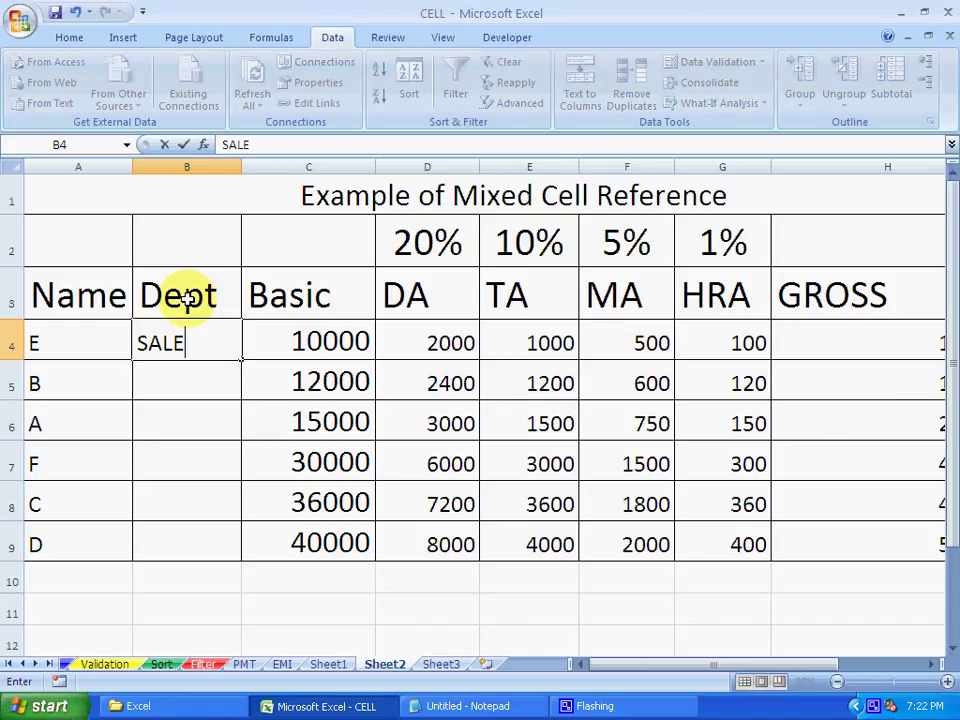
pyautogui.press('Return')
pyautogui.write('PUR')
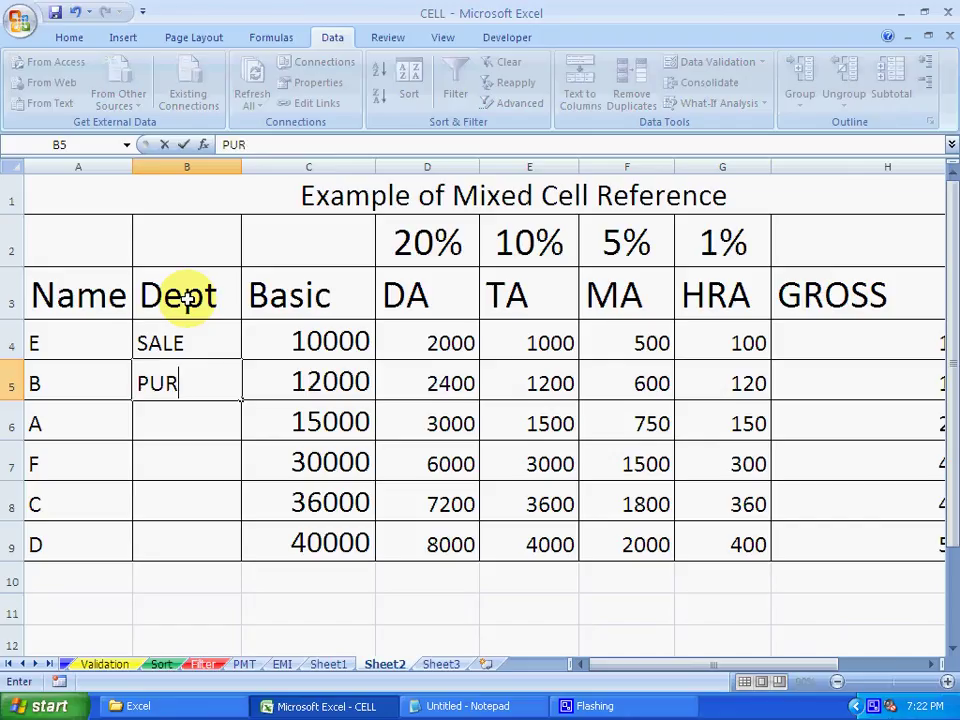
pyautogui.press('Return')
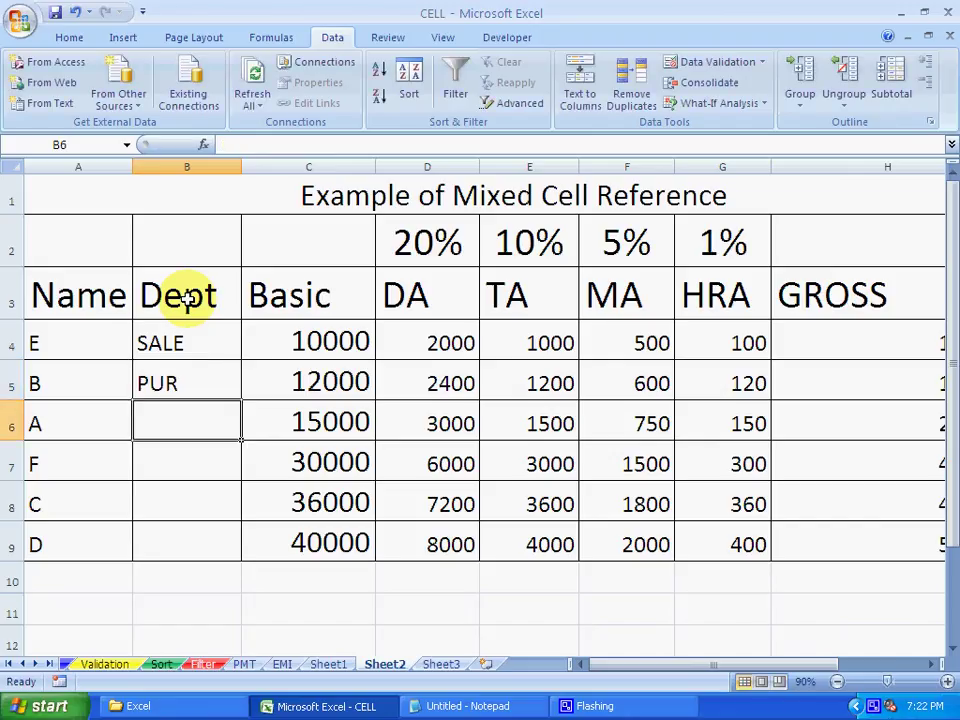
pyautogui.write('MK')
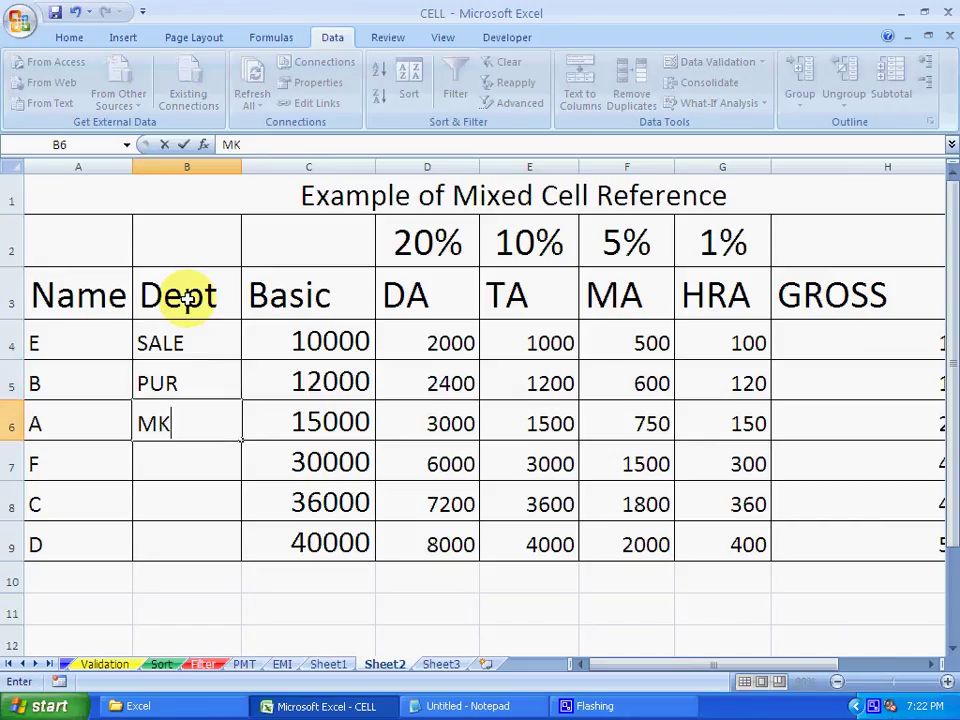
pyautogui.write('T')
pyautogui.press('Return')
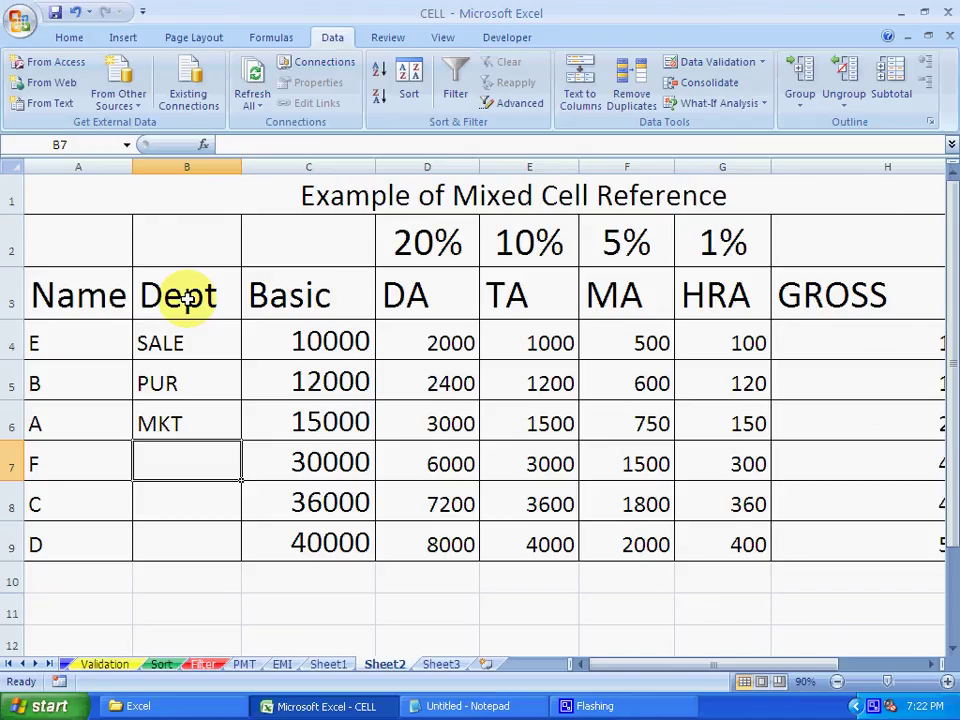
pyautogui.write('SALE')
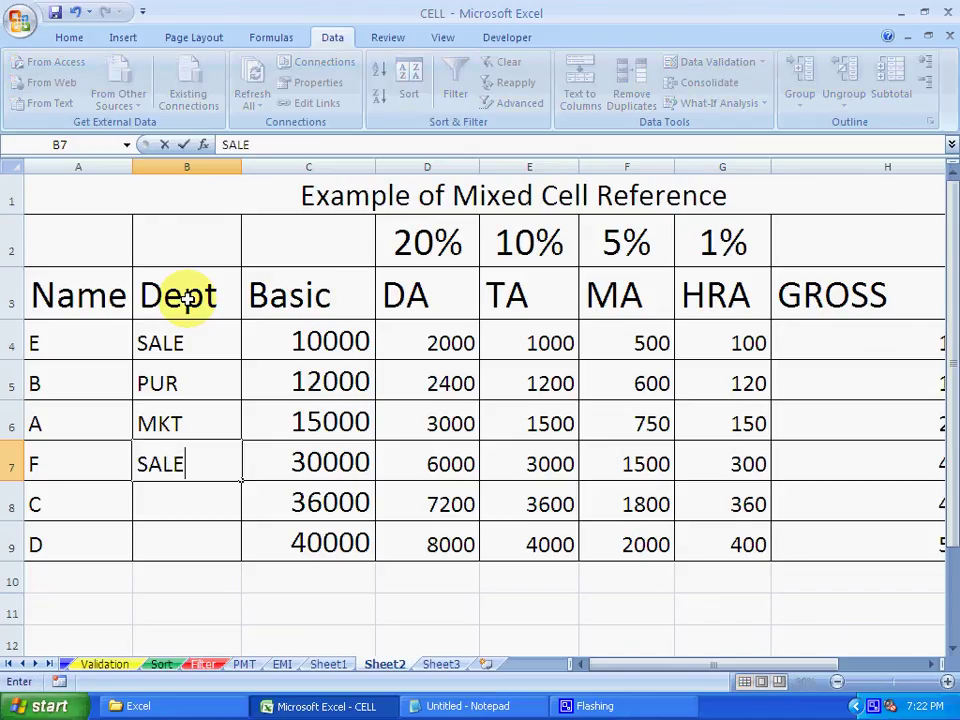
pyautogui.press('Return')
pyautogui.write('ACC')
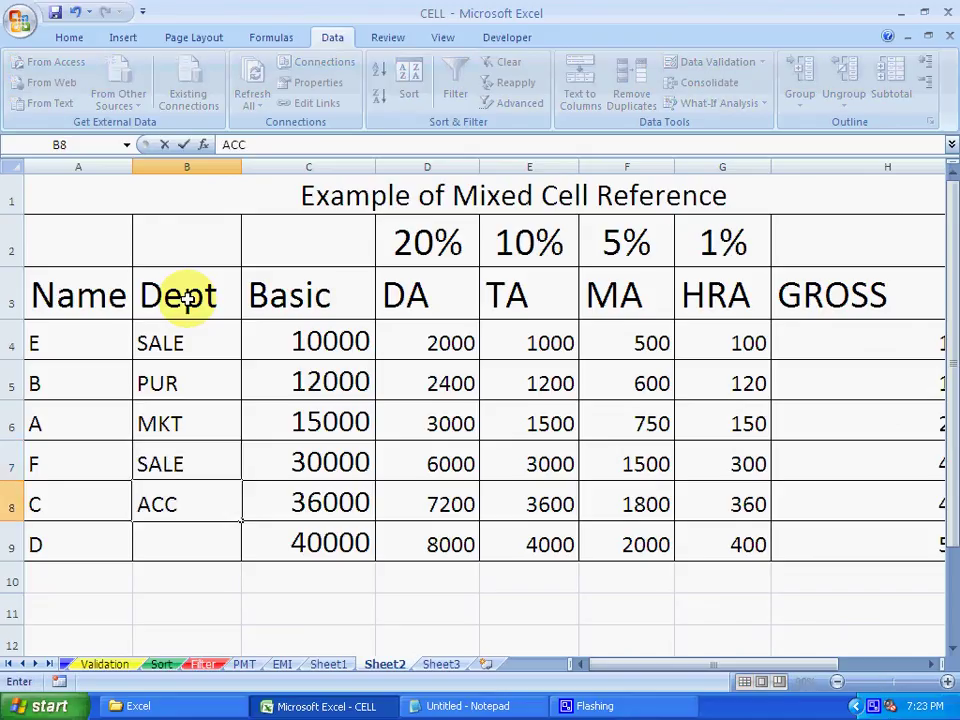
pyautogui.press('Return')
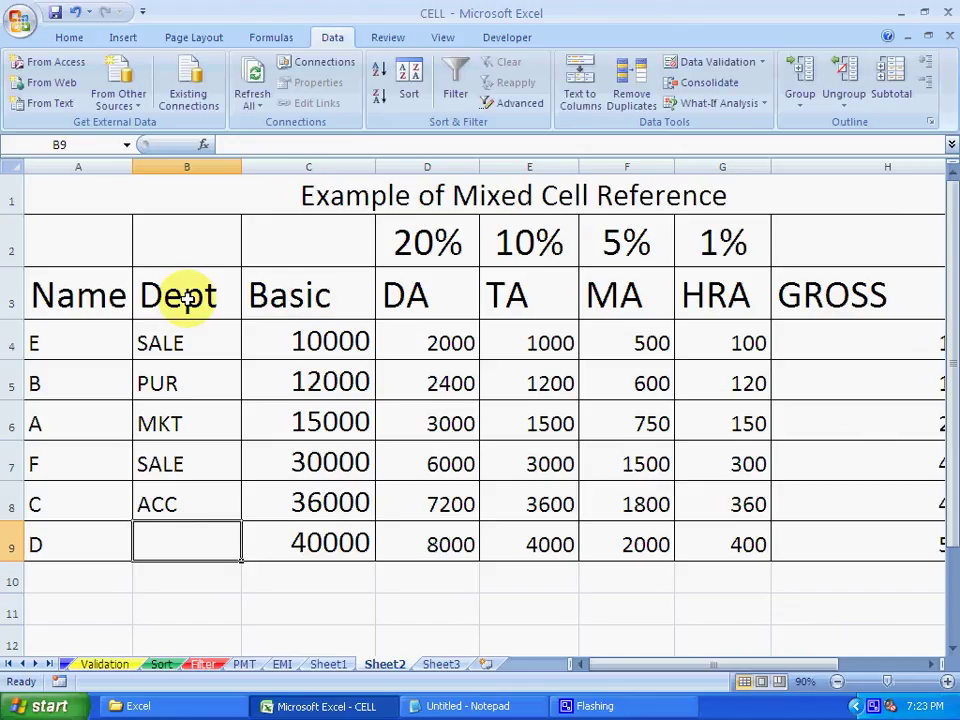
pyautogui.write('PUR')
pyautogui.press('Return')
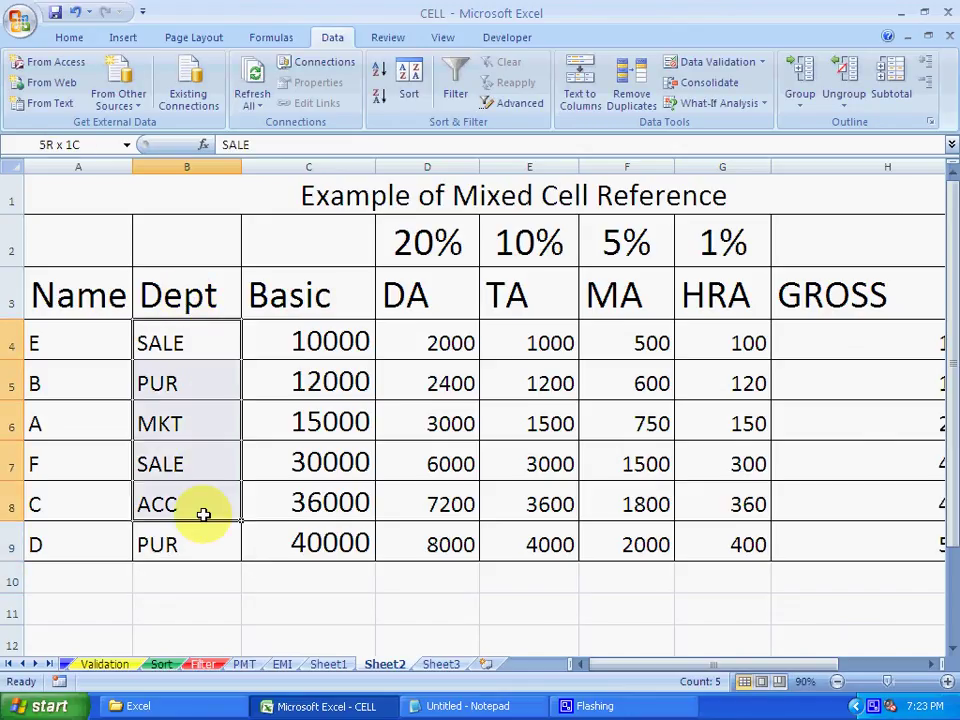
pyautogui.moveTo(180, 357); pyautogui.dragTo(215, 545)
pyautogui.click(232, 587)
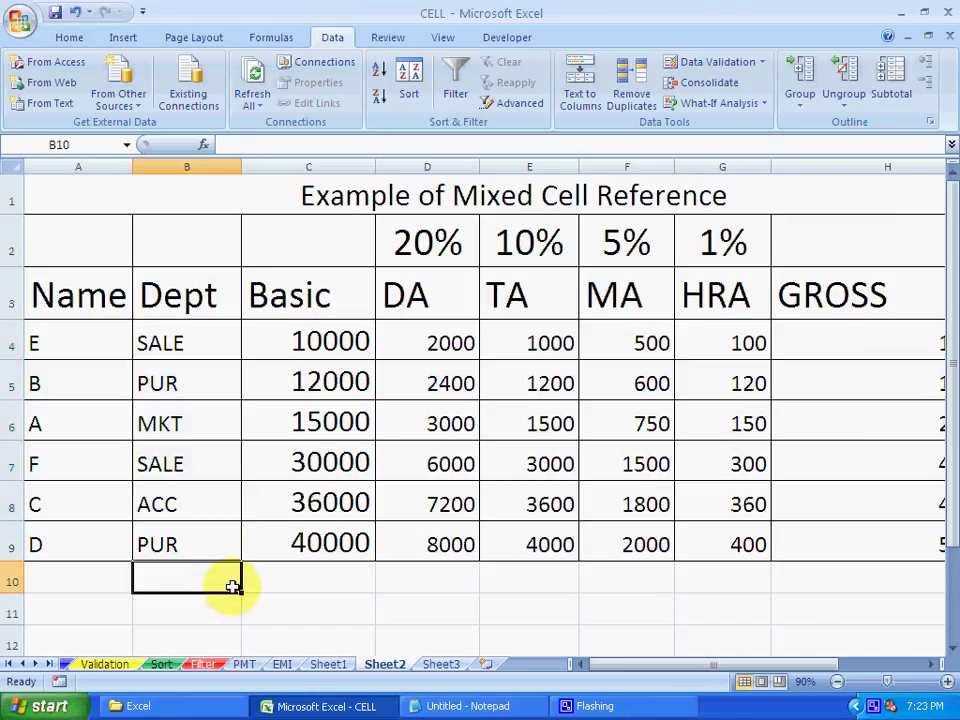
# Step: Return to the spreadsheet and inspect the DA formula in cell D6
pyautogui.click(293, 621)
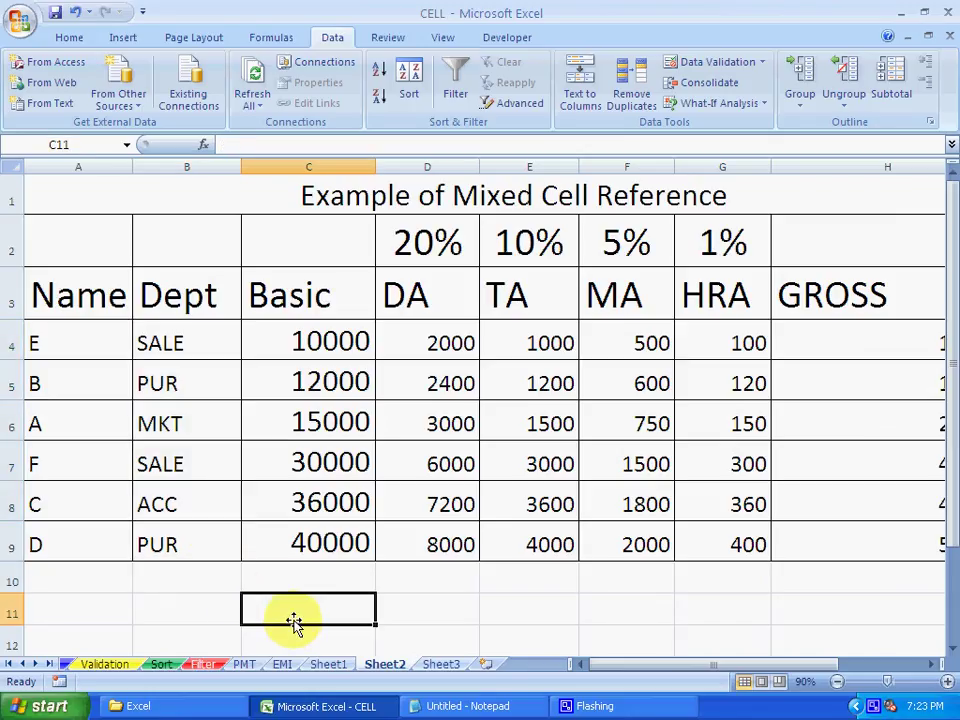
pyautogui.click(405, 610)
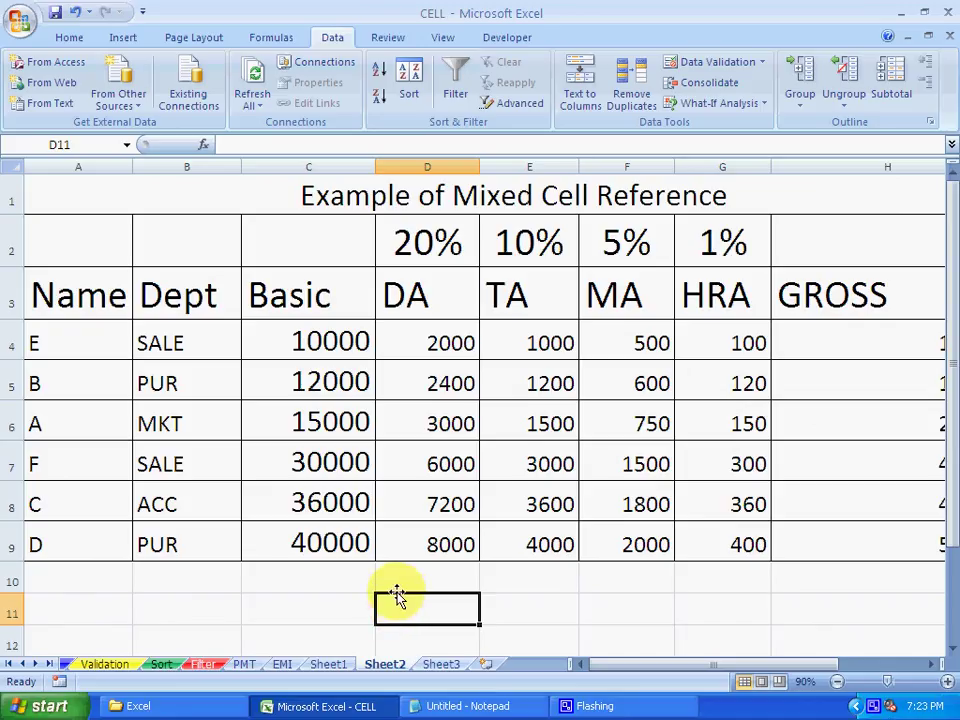
pyautogui.click(605, 708)
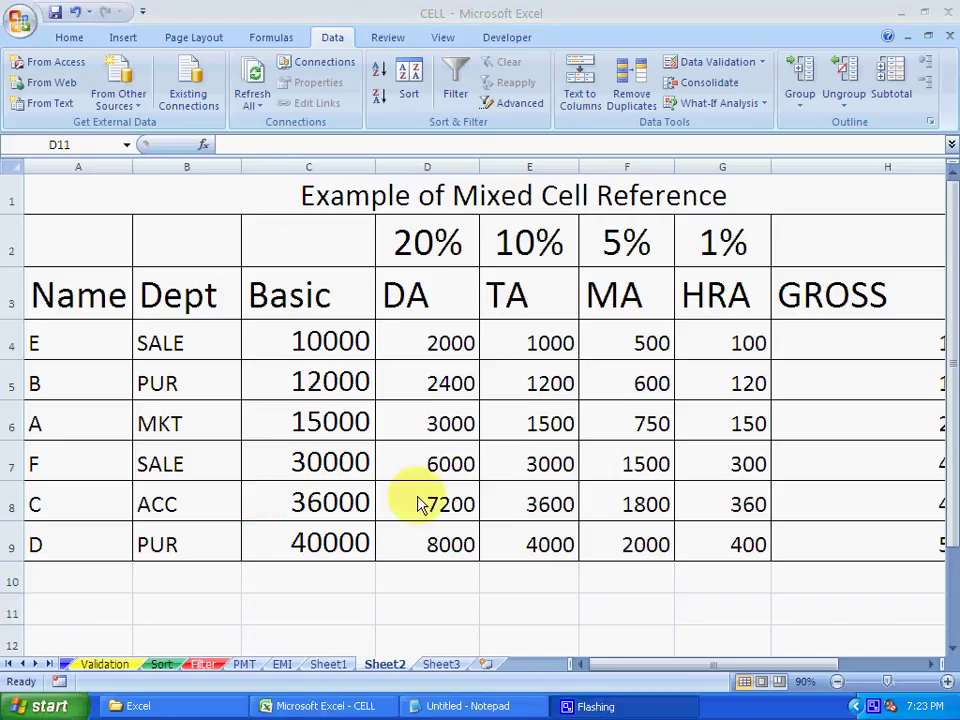
pyautogui.click(335, 418)
pyautogui.click(445, 418)
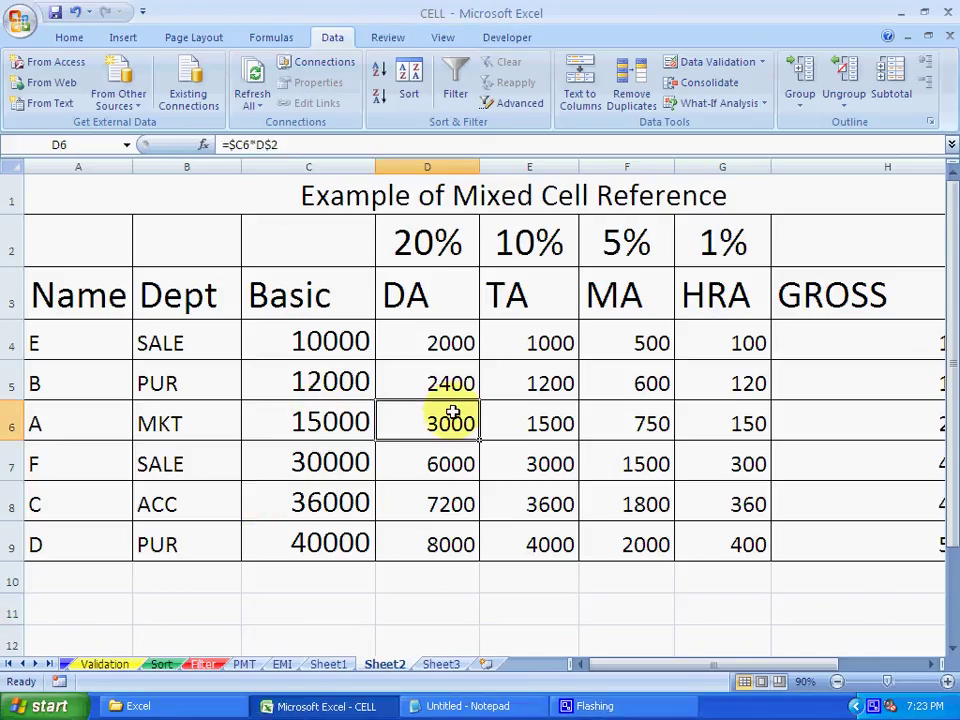
pyautogui.click(536, 578)
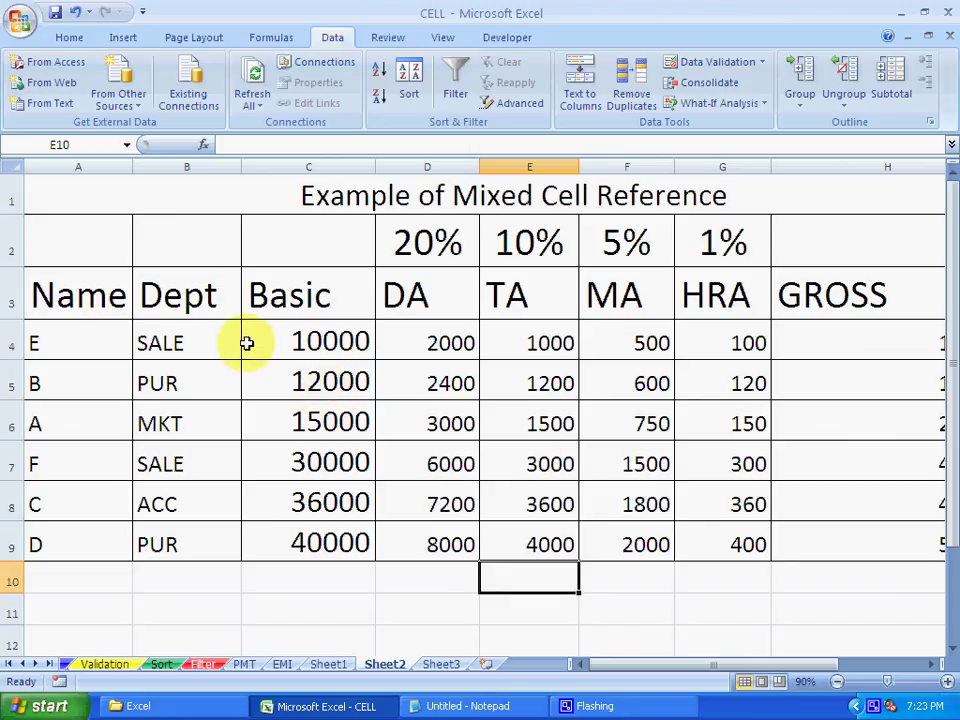
# Step: Change employee D's department to MKT
pyautogui.click(208, 464)
pyautogui.click(198, 421)
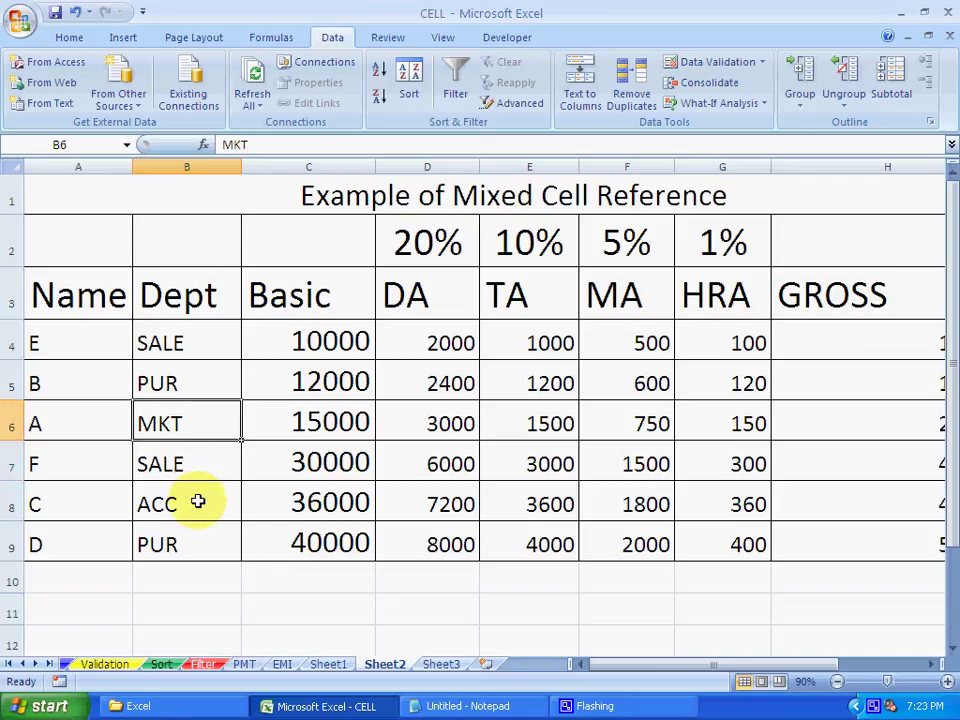
pyautogui.click(201, 465)
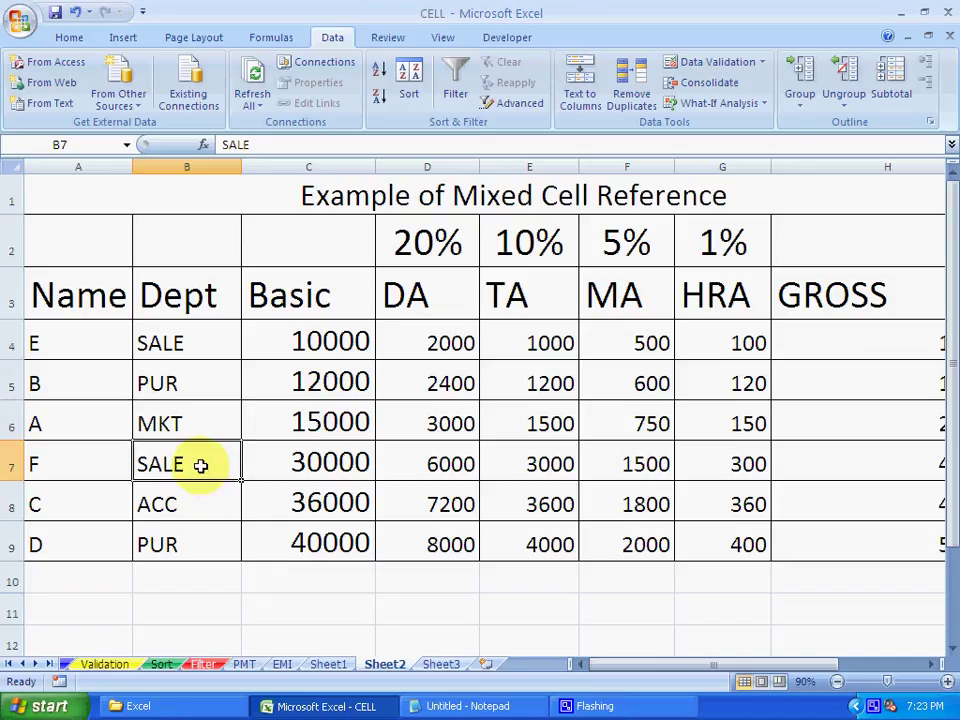
pyautogui.press('Down')
pyautogui.press('Down')
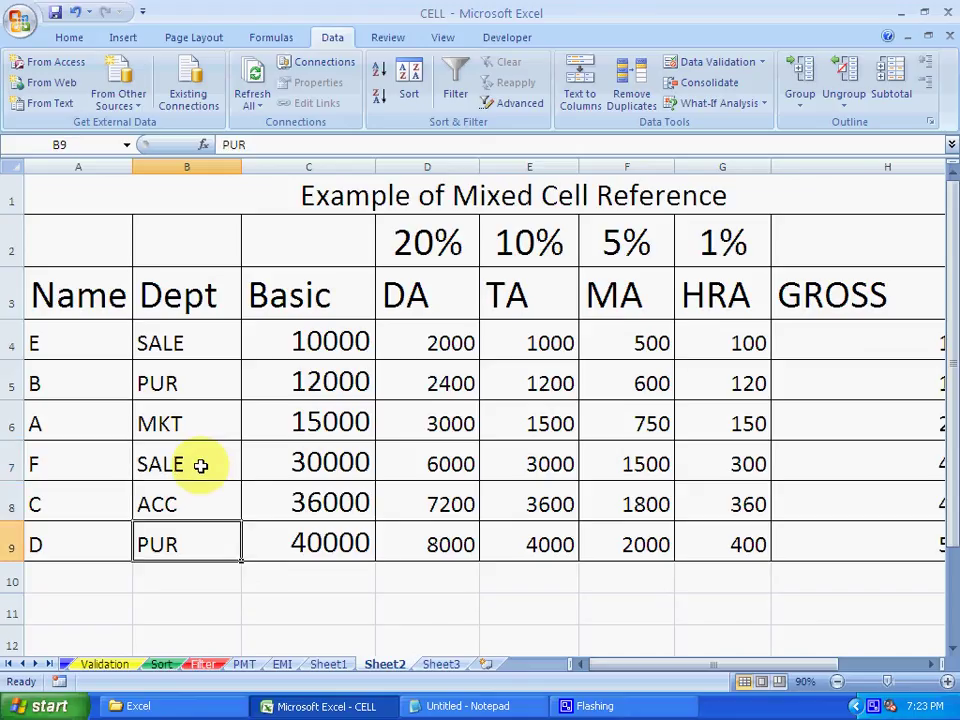
pyautogui.write('MKT')
pyautogui.press('Return')
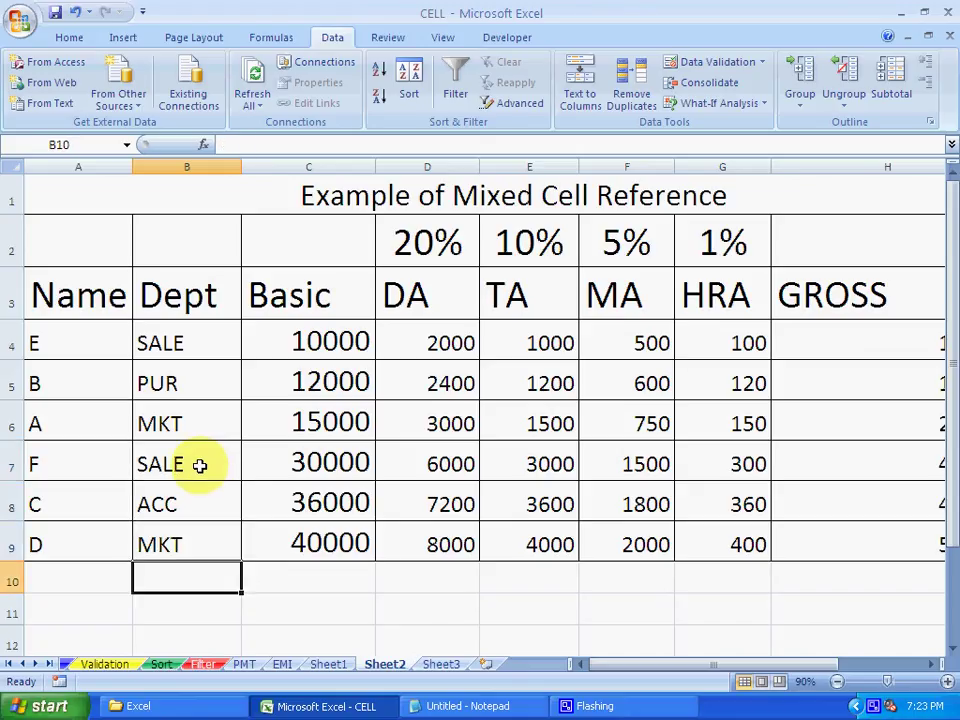
# Step: Change employee A's Basic from 15000 to 10000 and check the recalculated value
pyautogui.click(381, 597)
pyautogui.click(305, 540)
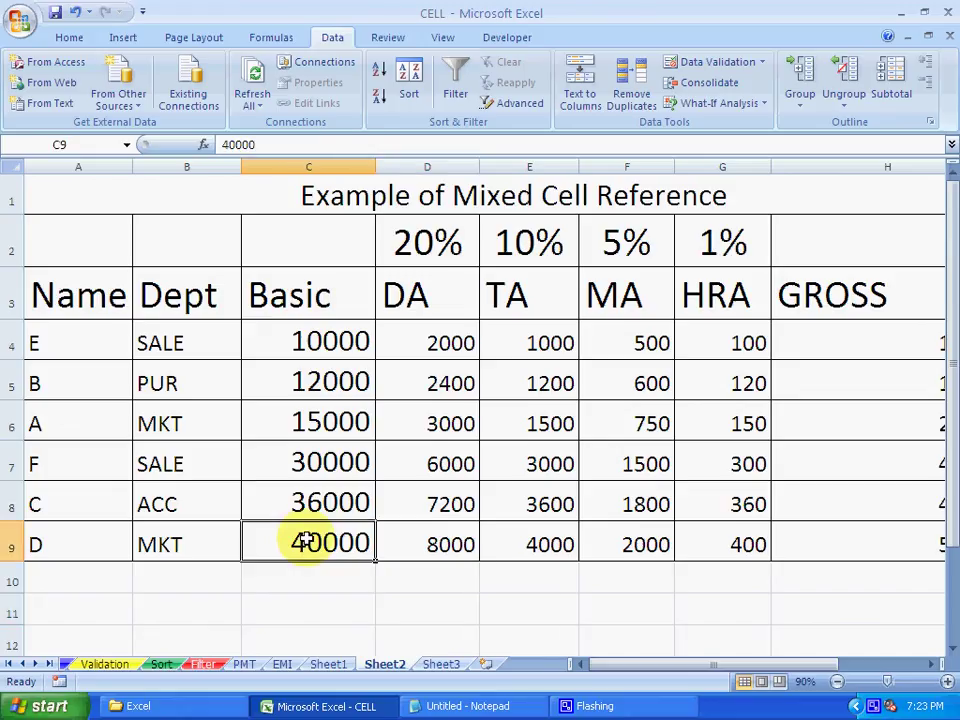
pyautogui.click(303, 463)
pyautogui.click(313, 426)
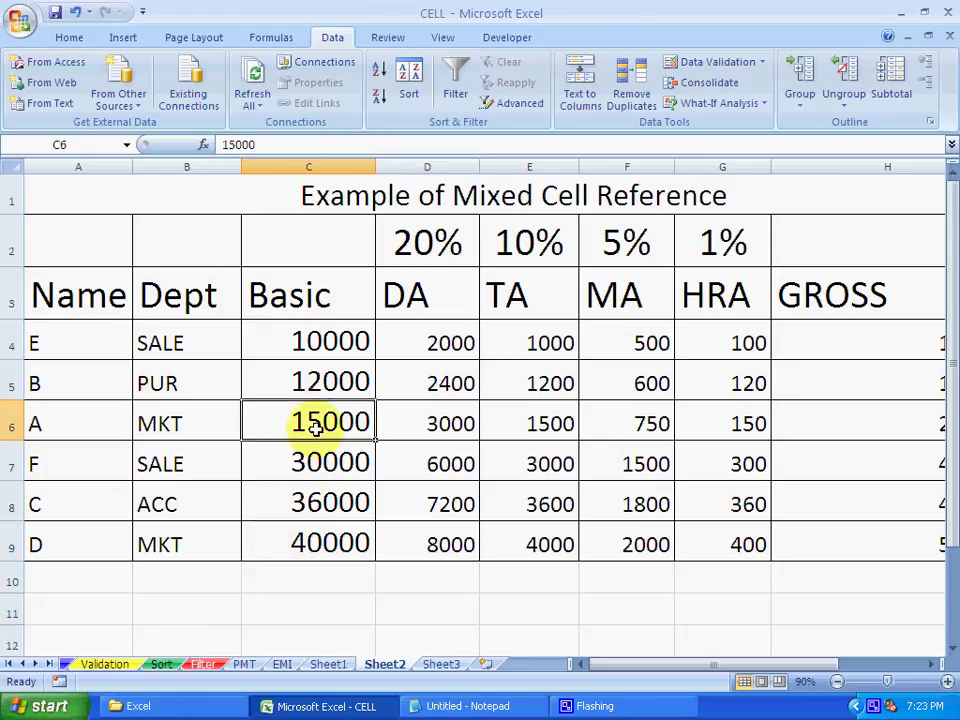
pyautogui.write('1')
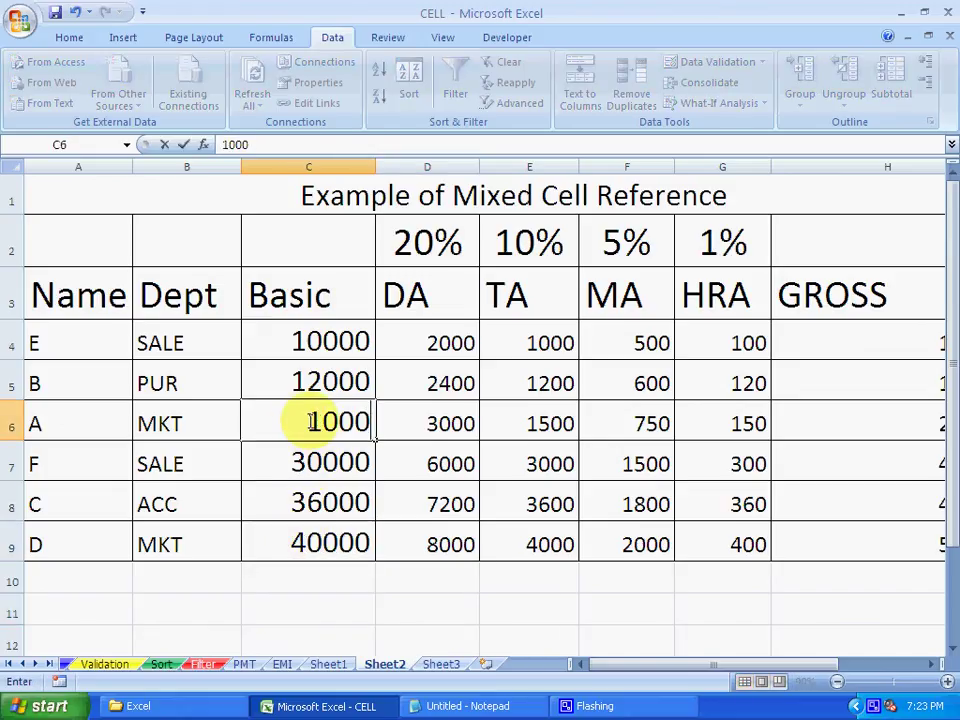
pyautogui.press('Return')
pyautogui.click(458, 606)
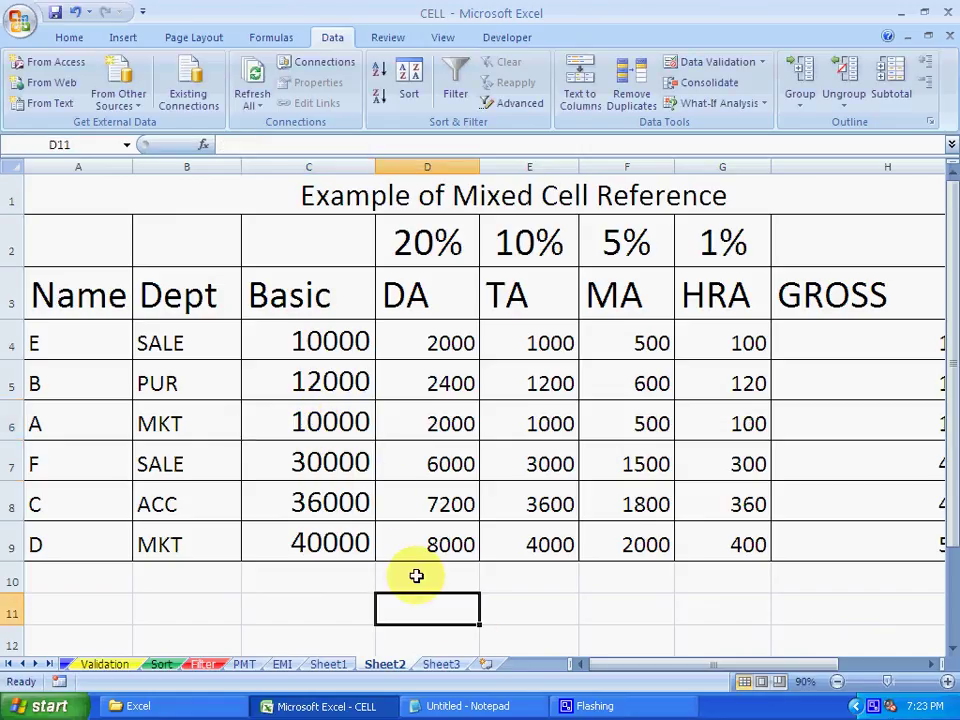
pyautogui.click(297, 431)
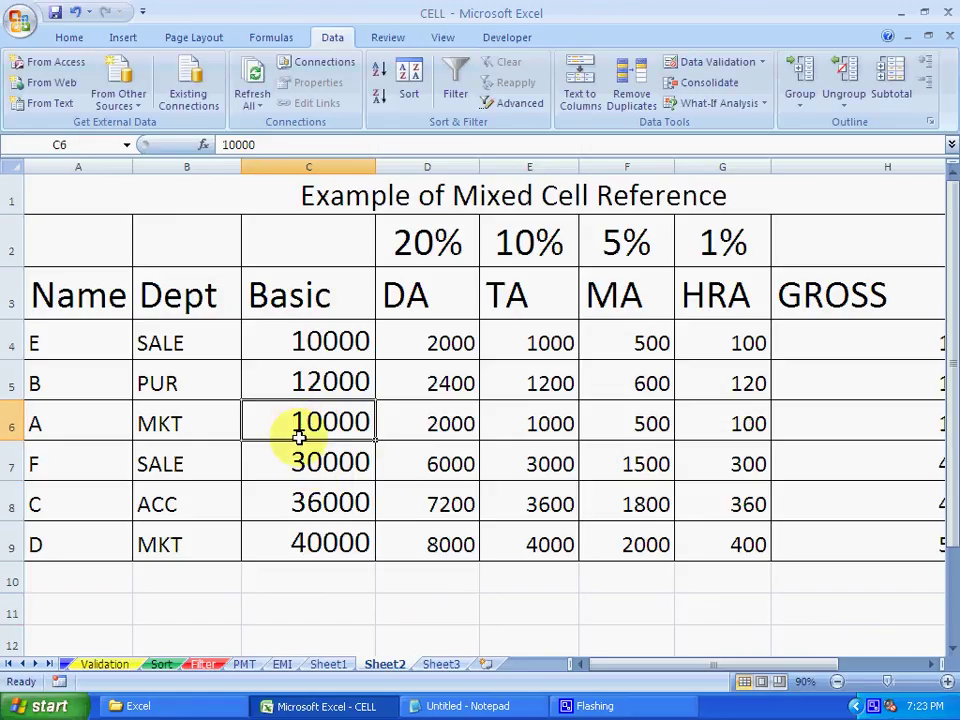
pyautogui.click(407, 598)
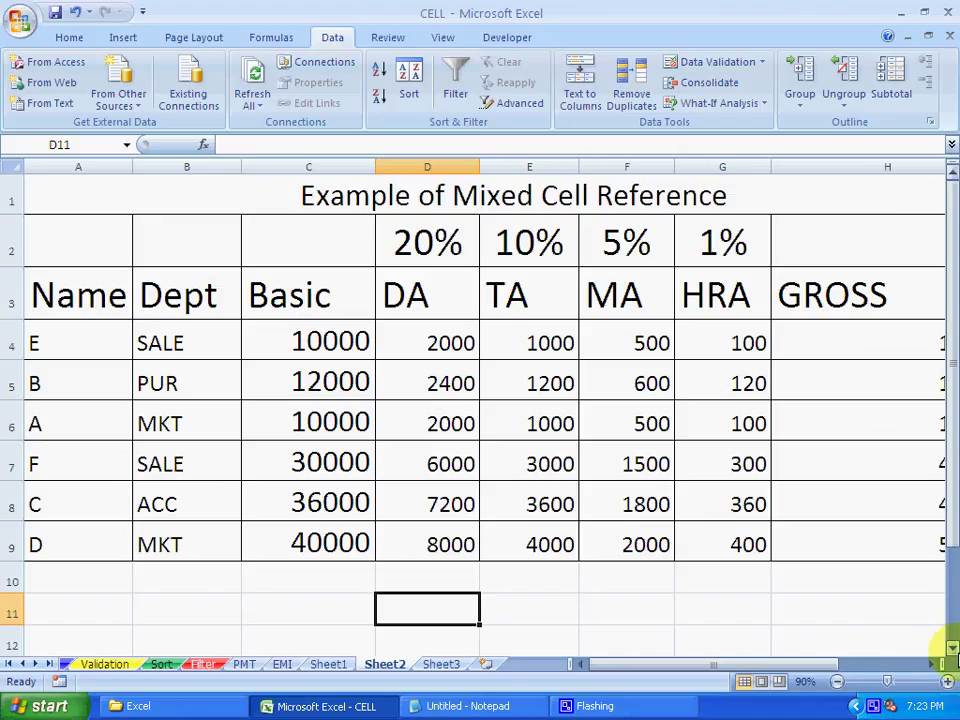
pyautogui.click(950, 647)
pyautogui.click(952, 650)
# Step: Type criteria headings DEPT and Basic into B11 and C11
pyautogui.click(400, 598)
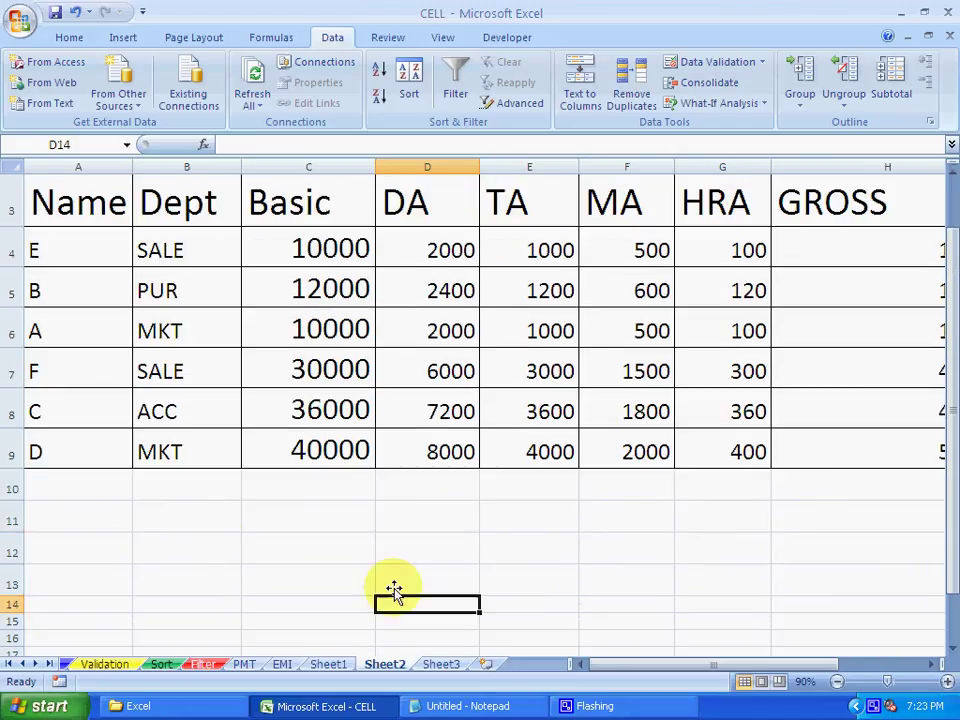
pyautogui.click(190, 520)
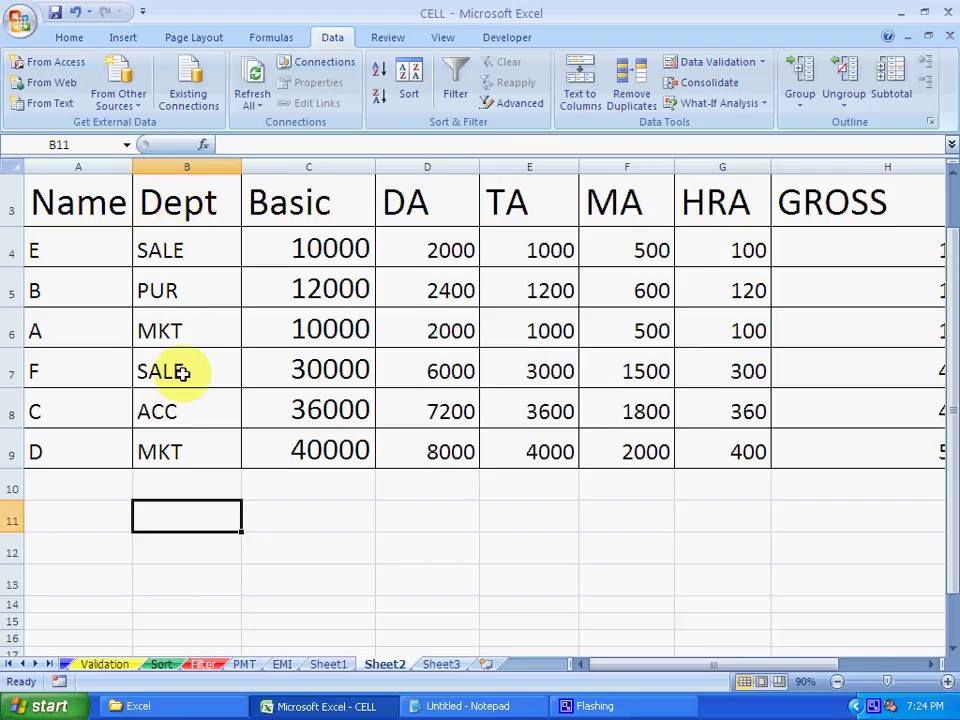
pyautogui.write('DE')
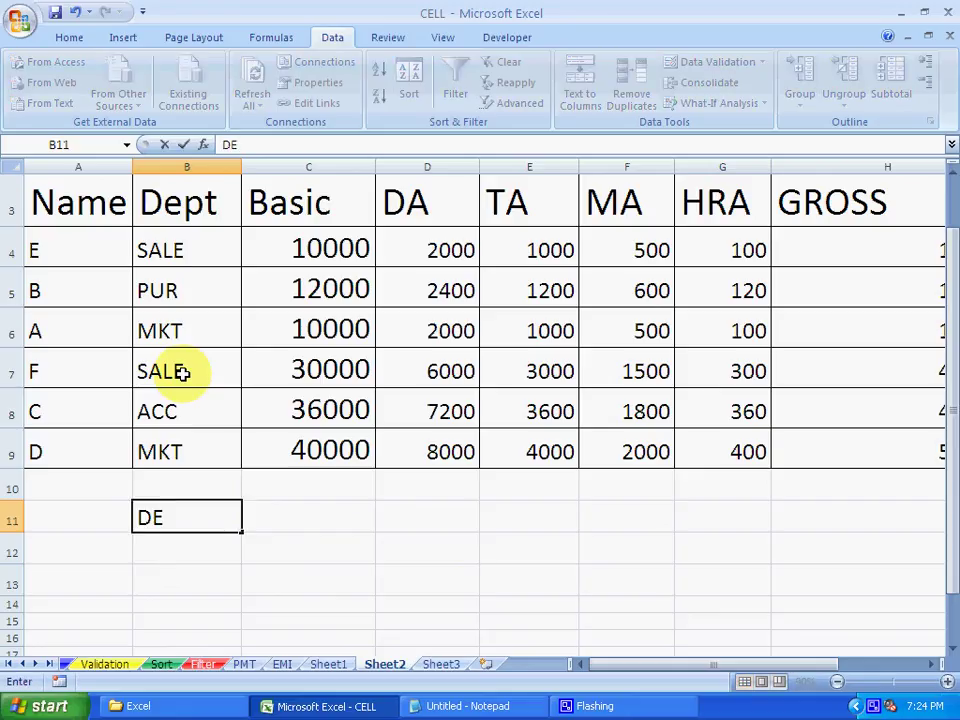
pyautogui.write('PT')
pyautogui.press('Tab')
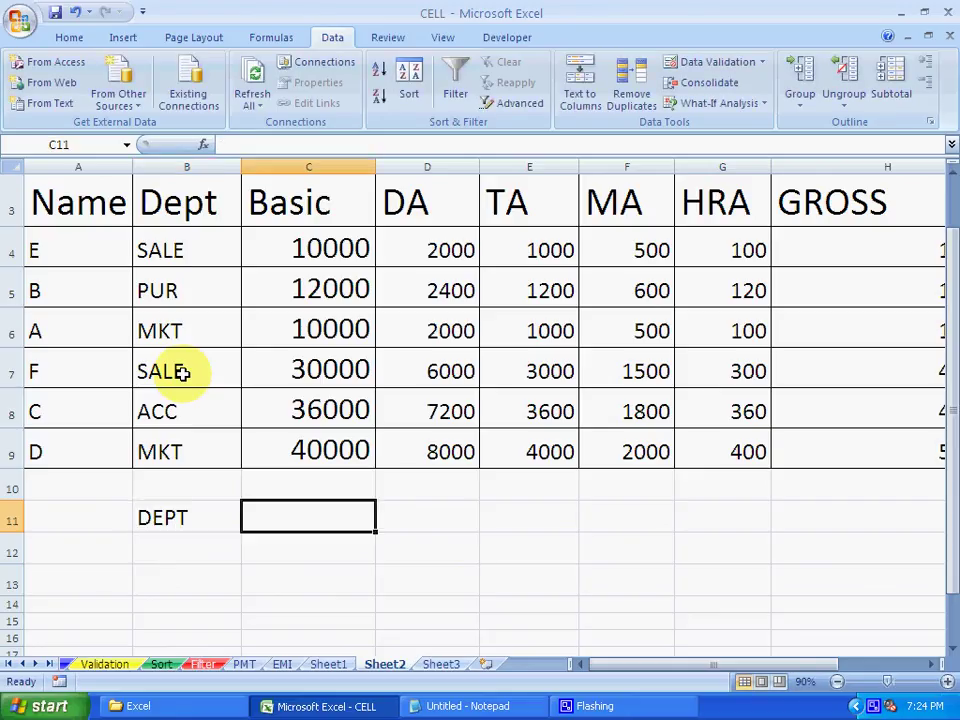
pyautogui.write('Basic')
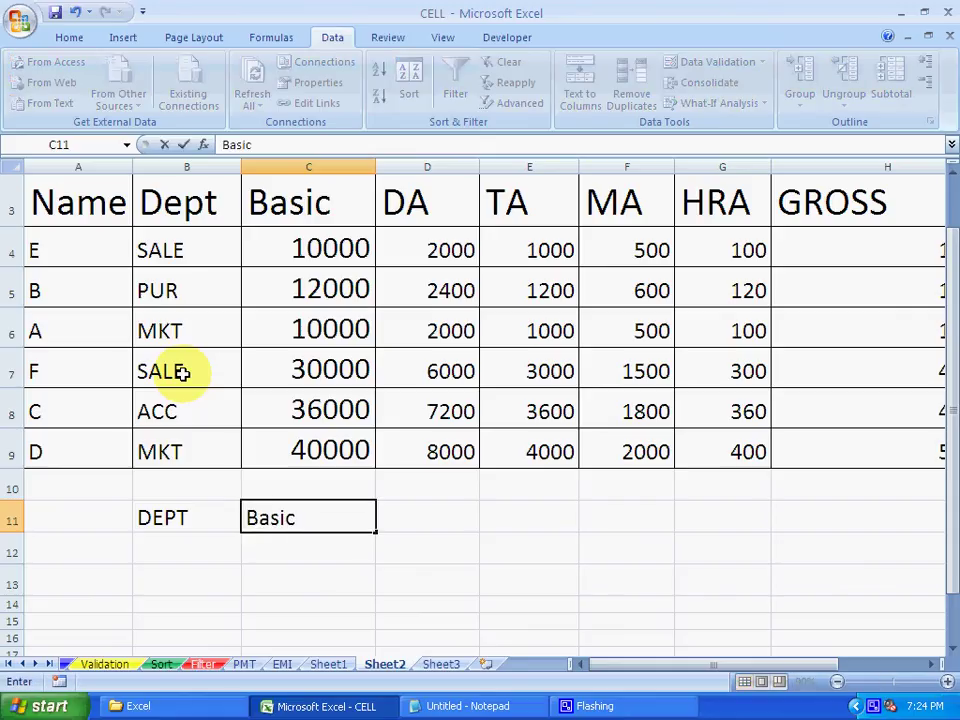
pyautogui.press('Return')
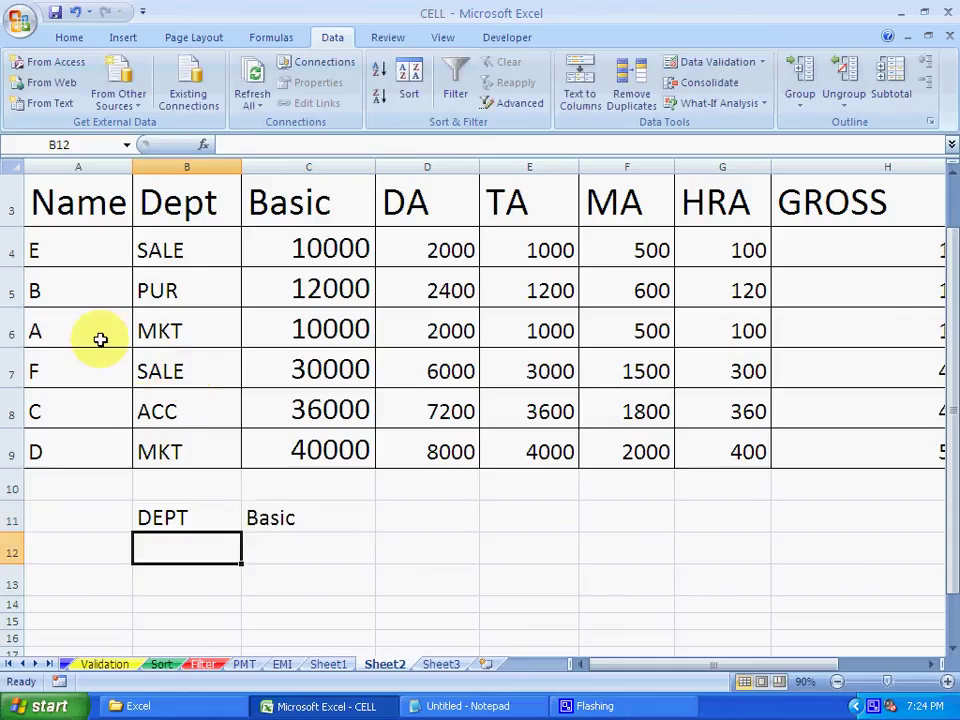
# Step: Correct the B11 criteria heading from DEPT to Dept
pyautogui.click(192, 518)
pyautogui.doubleClick(195, 520)
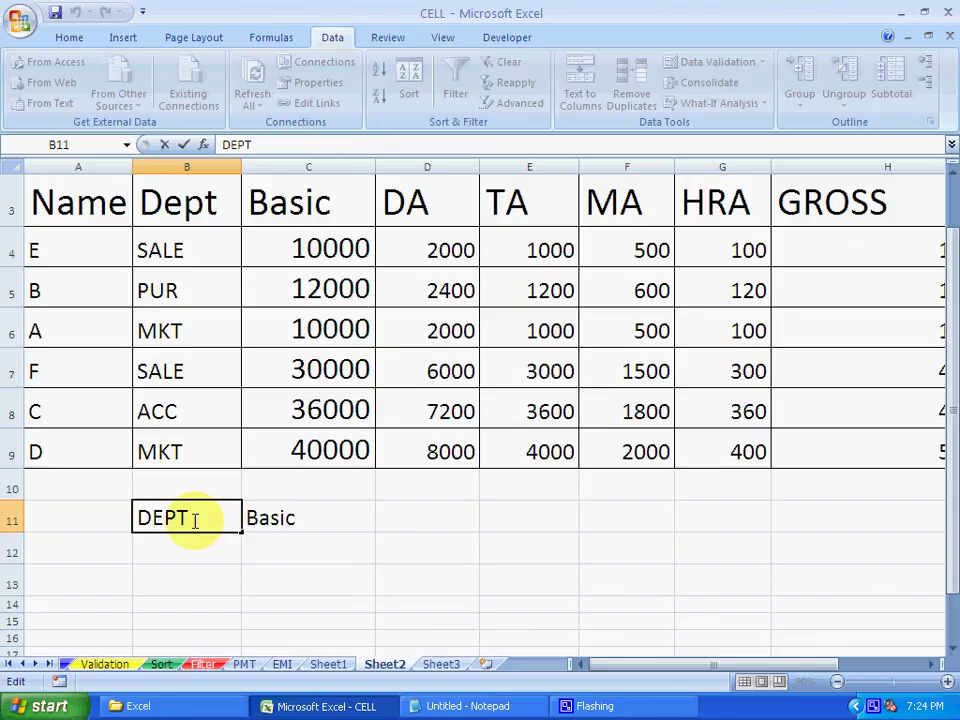
pyautogui.press('BackSpace')
pyautogui.press('BackSpace')
pyautogui.press('BackSpace')
pyautogui.write('pt')
pyautogui.press('Return')
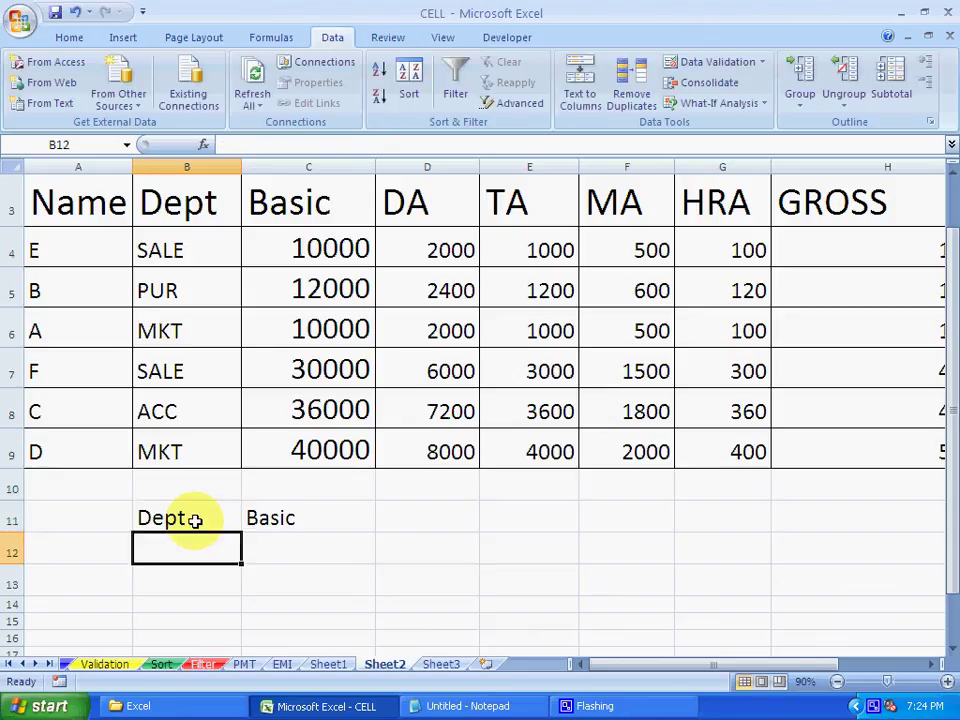
# Step: Enter MKT in B12 and 12000 in C12, then select the criteria block B11:C12
pyautogui.click(312, 559)
pyautogui.click(189, 557)
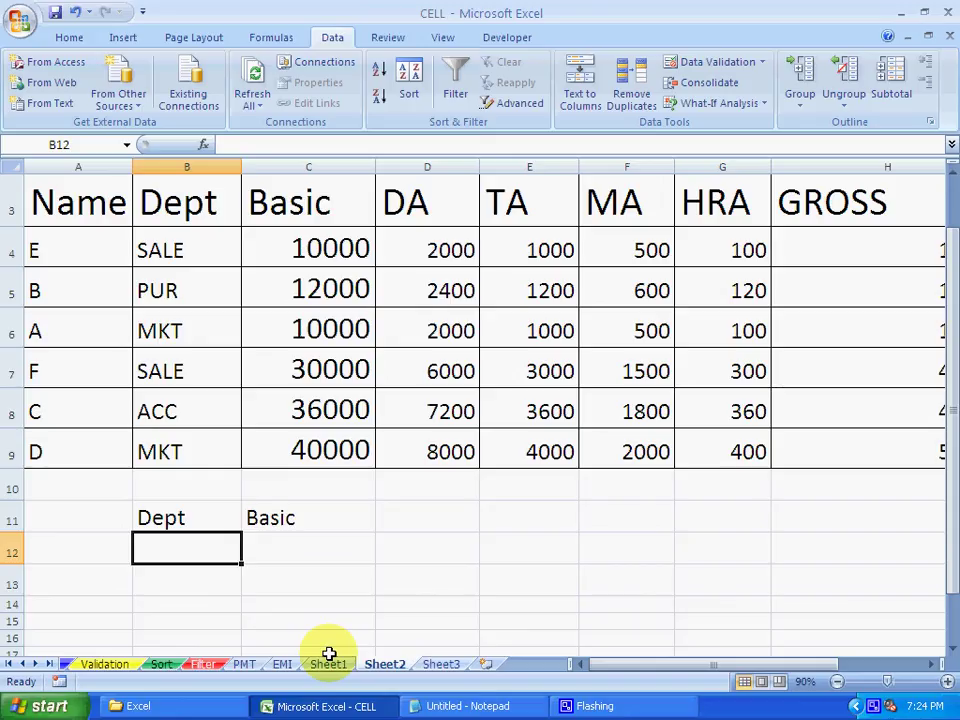
pyautogui.write('MKT')
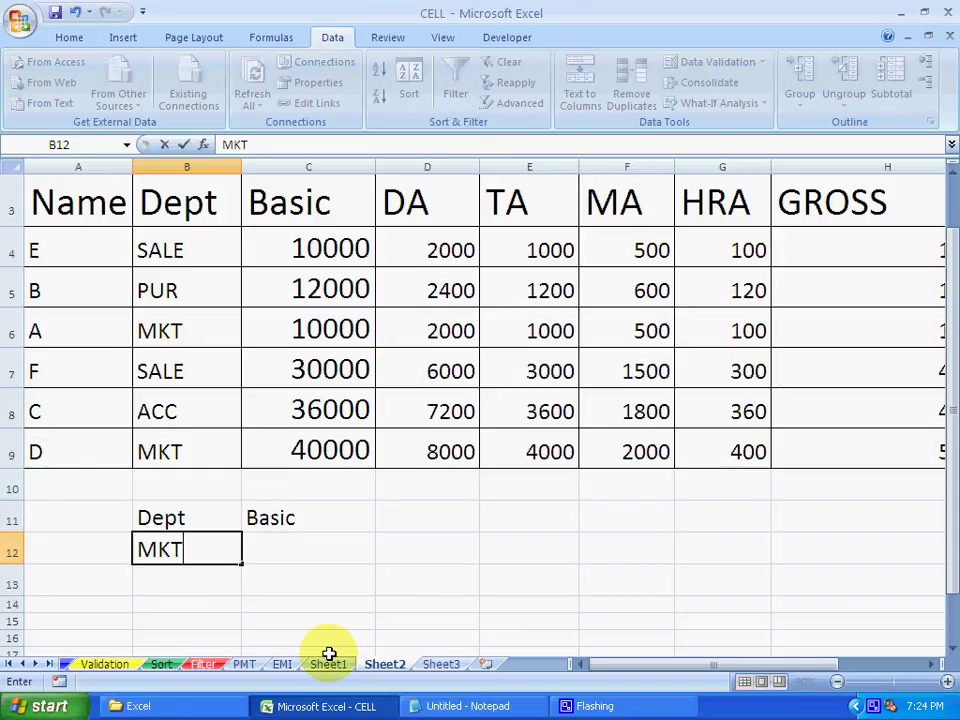
pyautogui.press('Tab')
pyautogui.write('12')
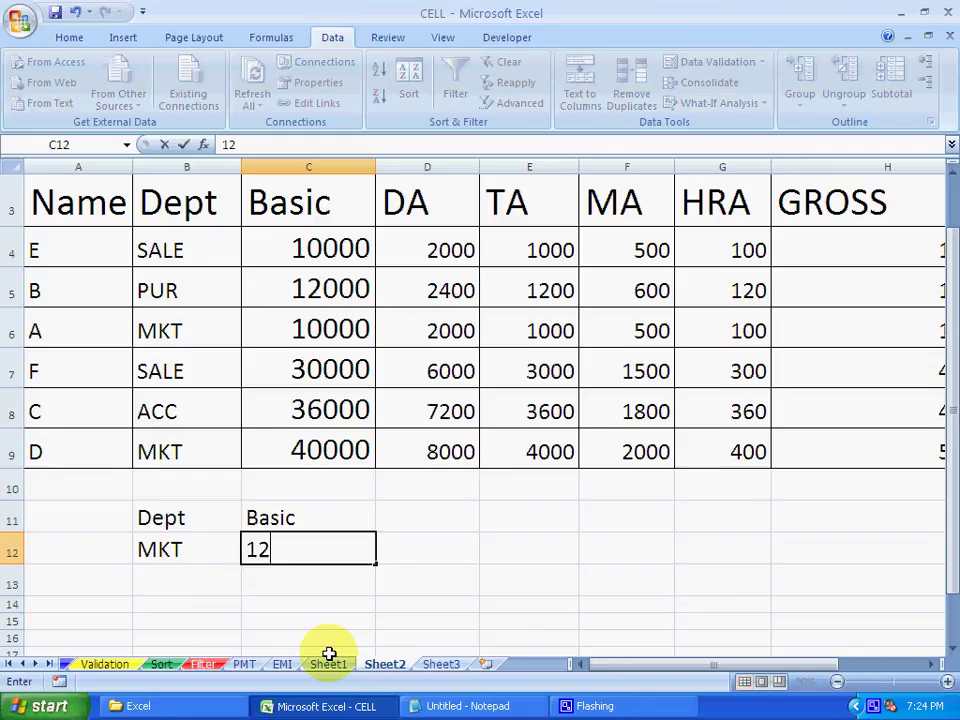
pyautogui.write('000')
pyautogui.press('Return')
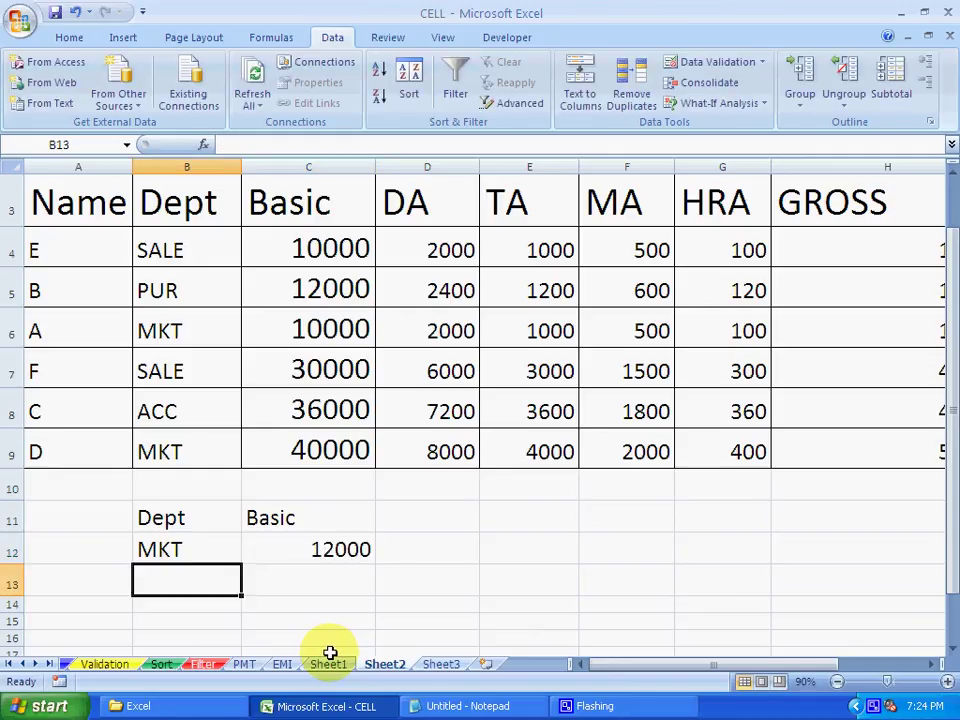
pyautogui.click(356, 636)
pyautogui.click(199, 530)
pyautogui.moveTo(199, 528); pyautogui.dragTo(320, 553)
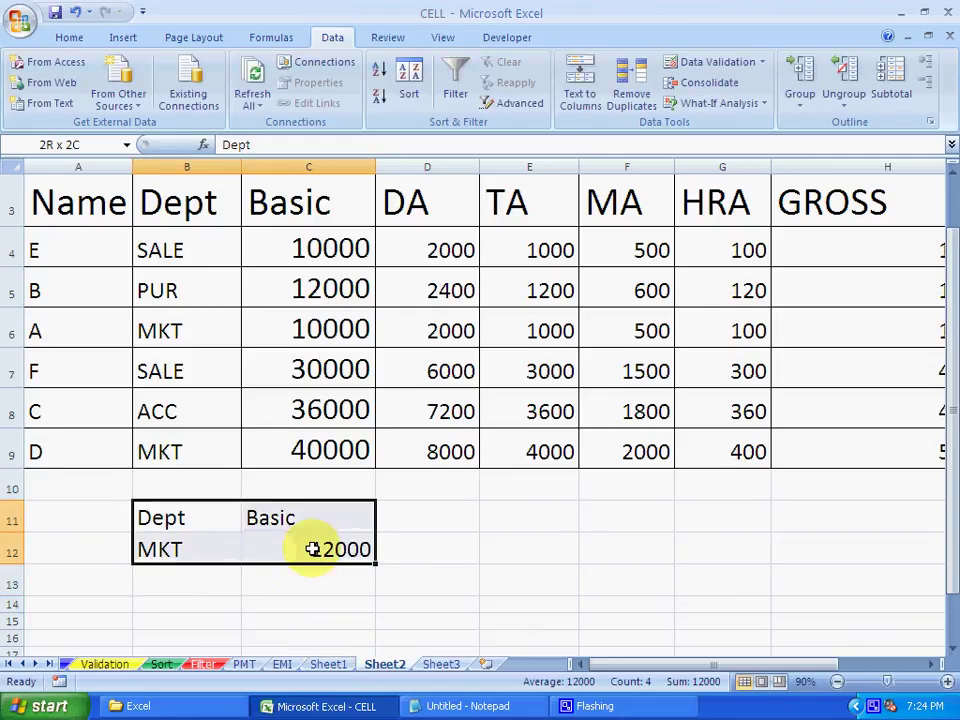
pyautogui.click(356, 585)
pyautogui.click(612, 592)
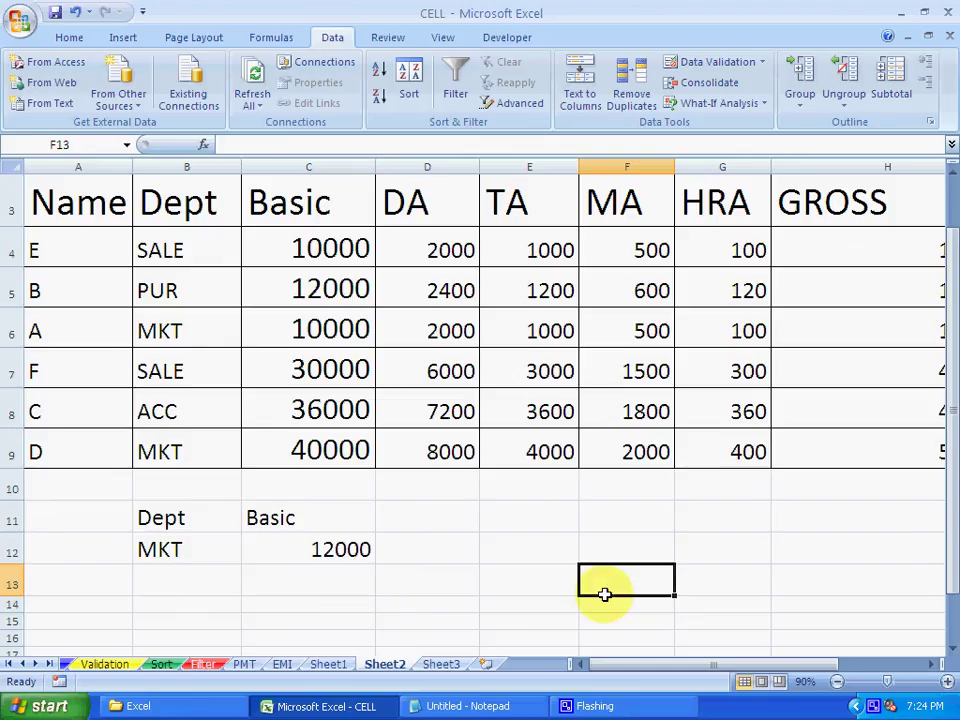
pyautogui.click(156, 601)
pyautogui.click(165, 587)
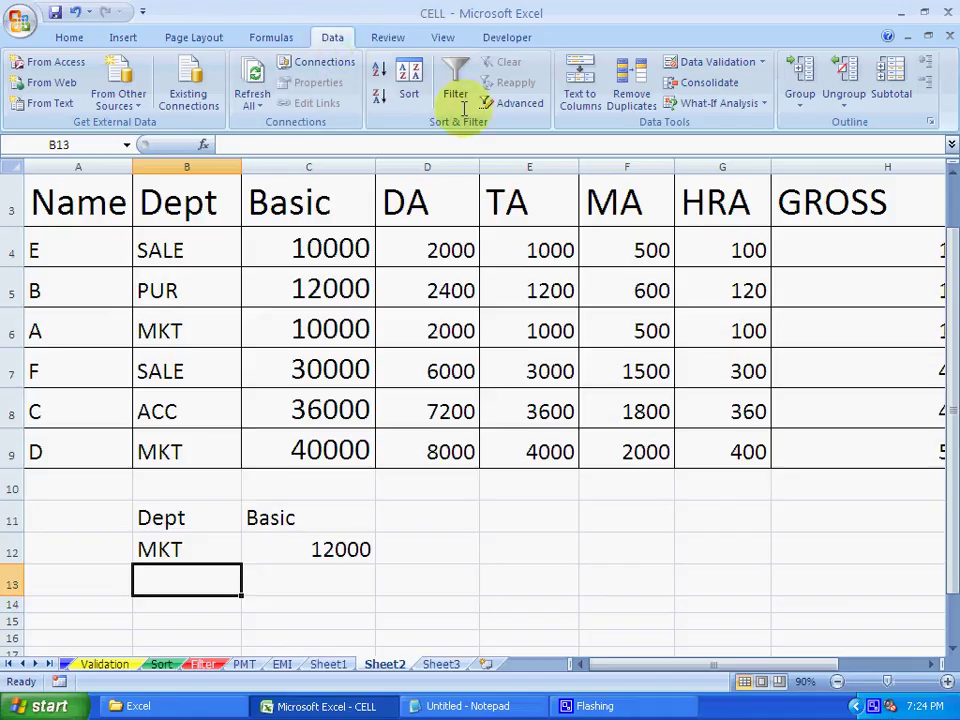
# Step: Open the Advanced Filter and set its criteria range to B11:C12
pyautogui.click(518, 112)
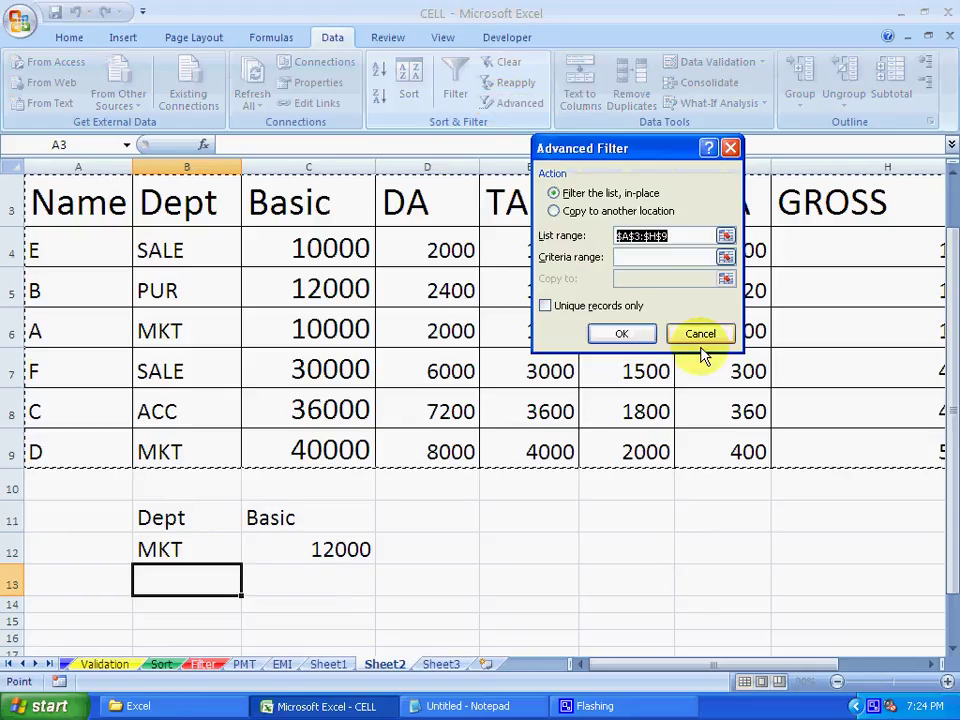
pyautogui.moveTo(620, 148); pyautogui.dragTo(750, 344)
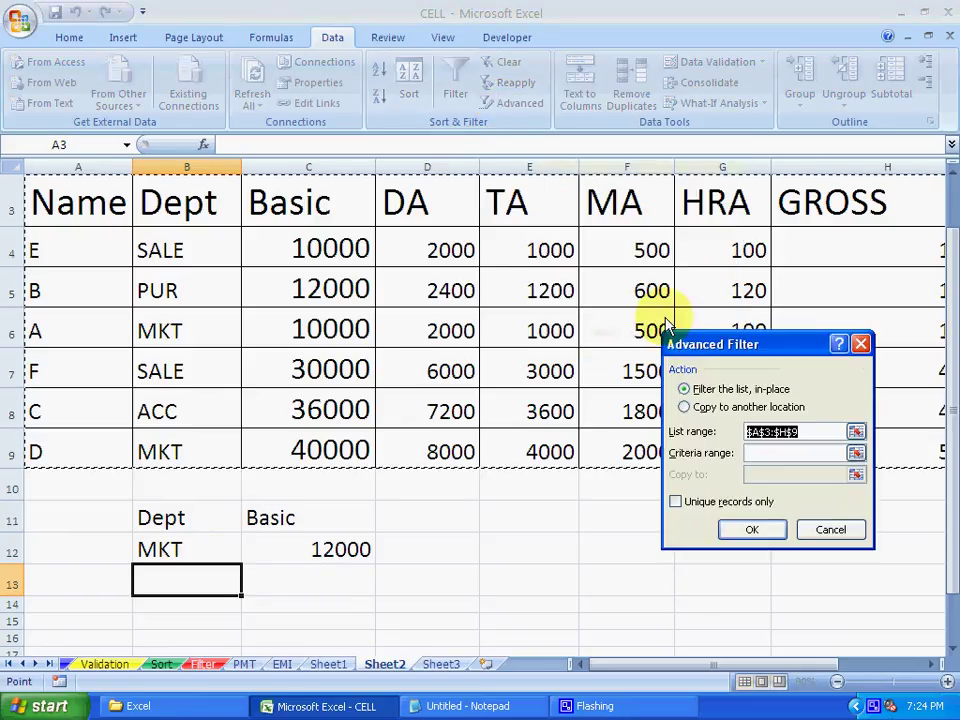
pyautogui.doubleClick(935, 668)
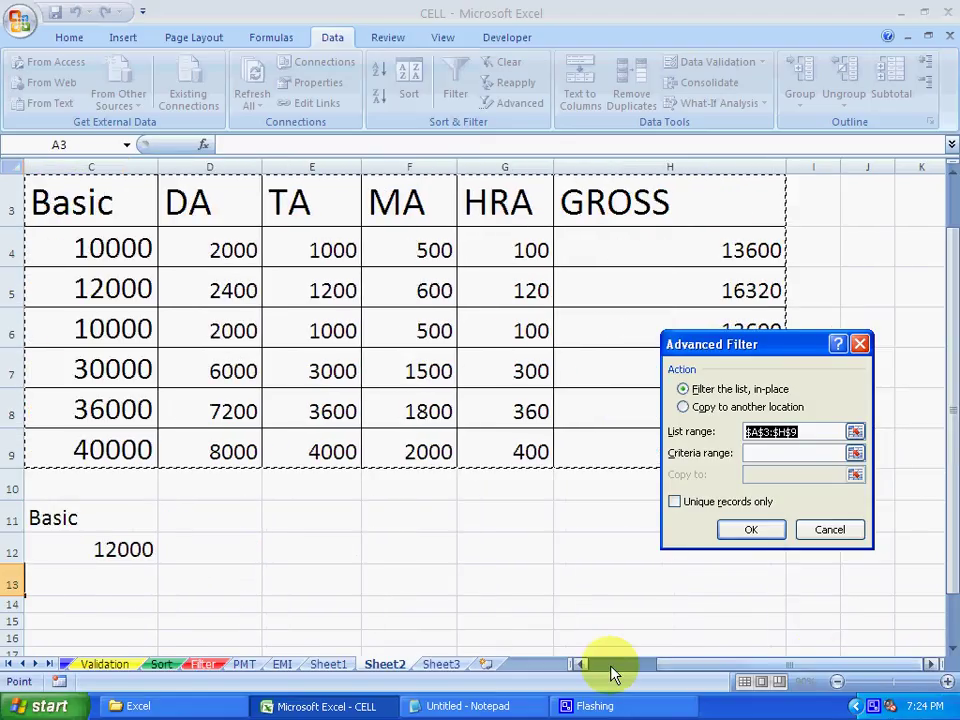
pyautogui.click(576, 670)
pyautogui.click(578, 668)
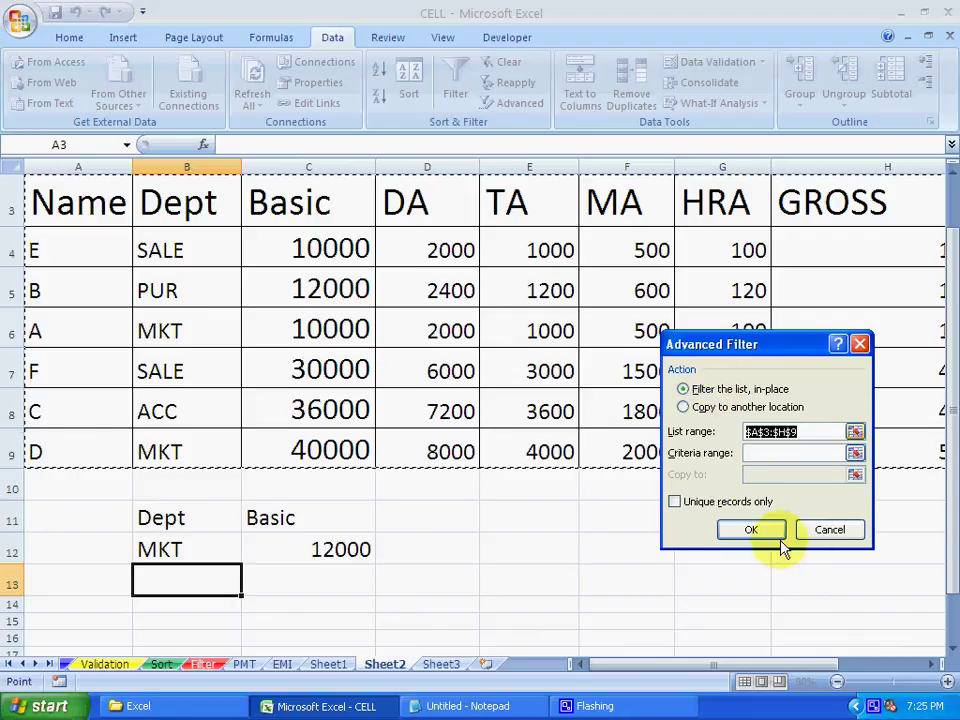
pyautogui.moveTo(765, 347); pyautogui.dragTo(743, 225)
pyautogui.click(742, 333)
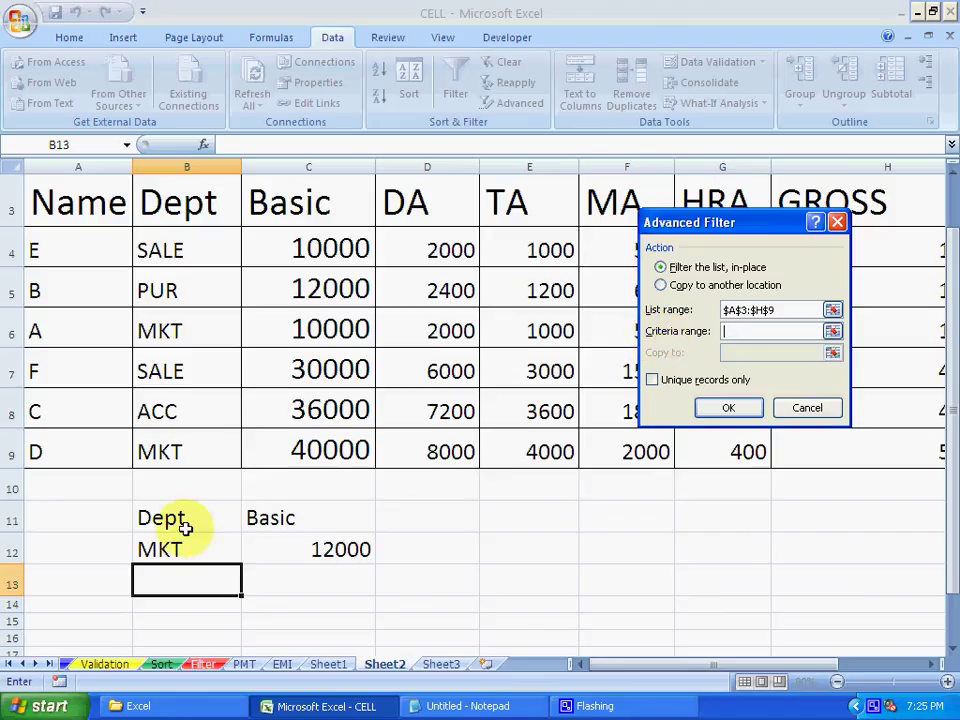
pyautogui.moveTo(176, 519); pyautogui.dragTo(299, 557)
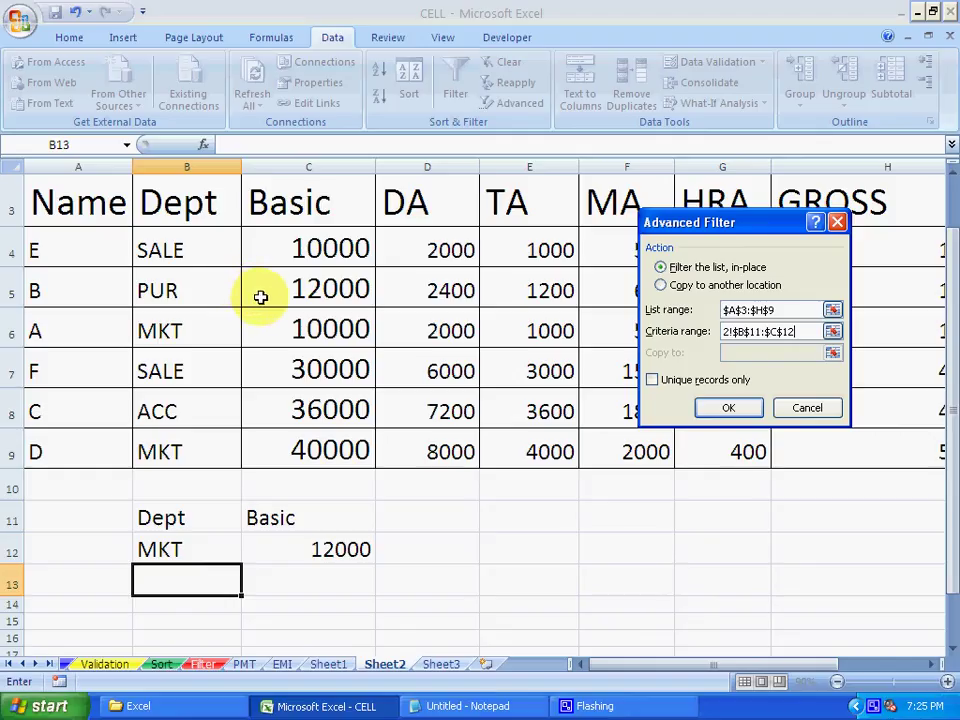
# Step: Choose Copy to another location with destination A15 and run the filter
pyautogui.click(710, 286)
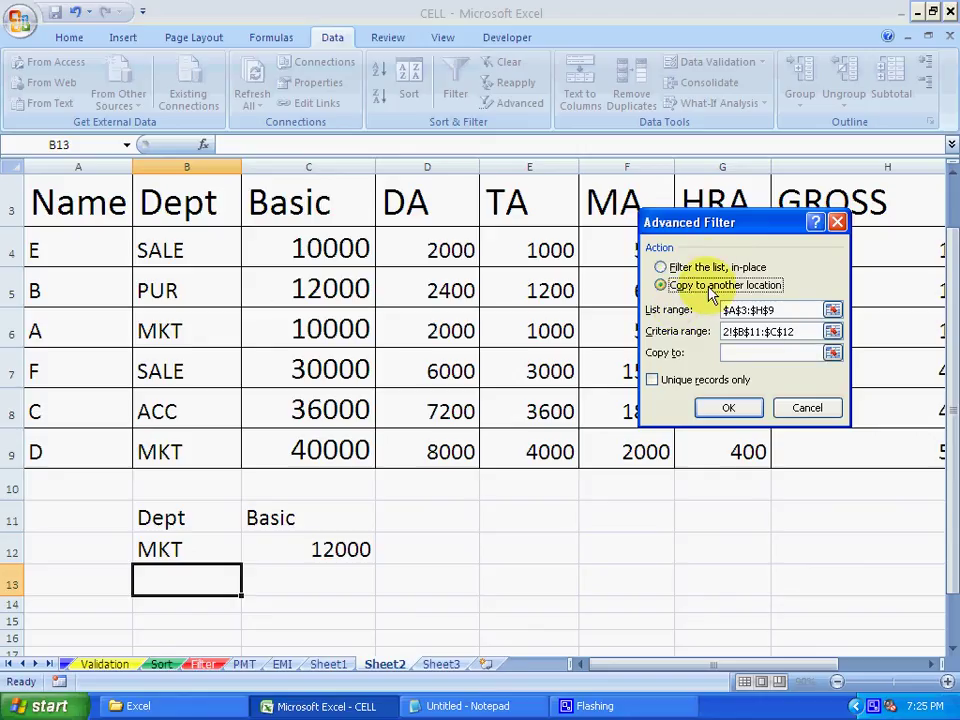
pyautogui.moveTo(709, 221); pyautogui.dragTo(687, 207)
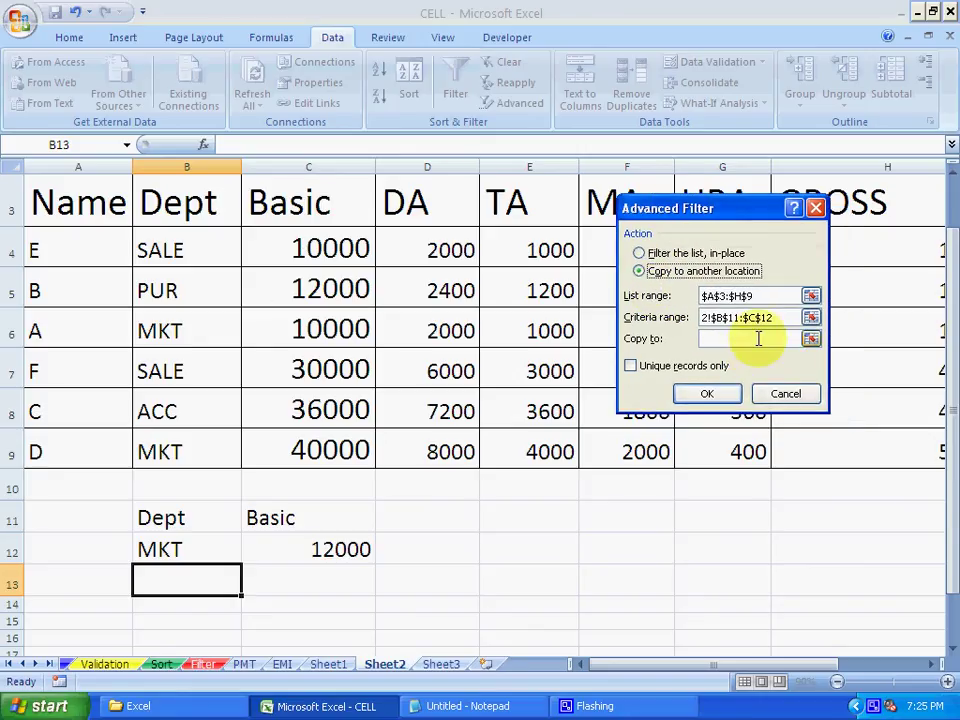
pyautogui.click(641, 253)
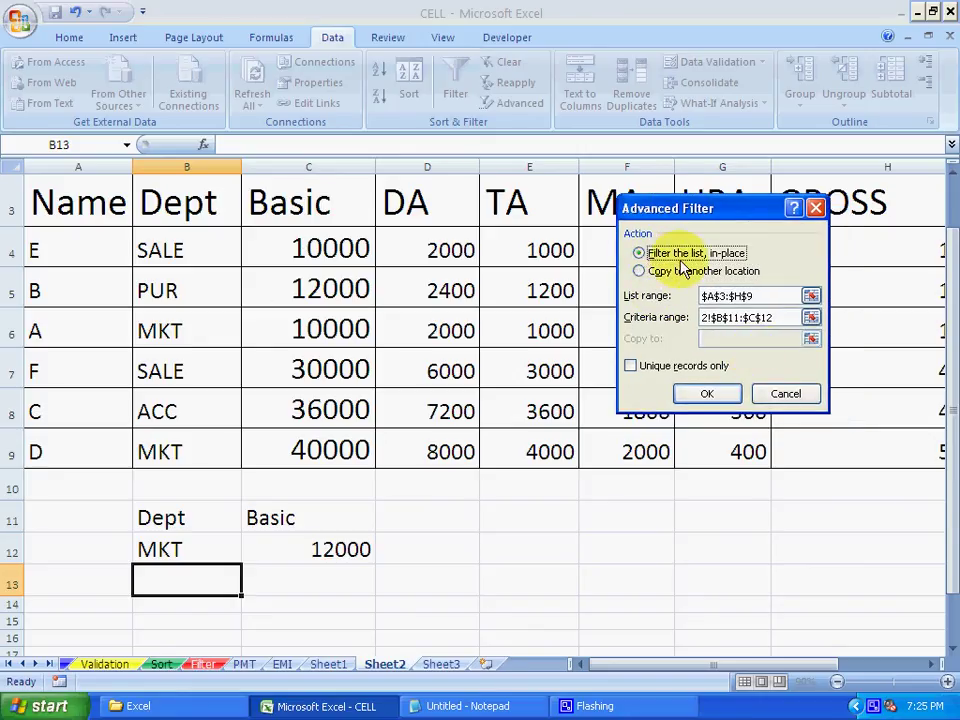
pyautogui.moveTo(716, 209); pyautogui.dragTo(700, 208)
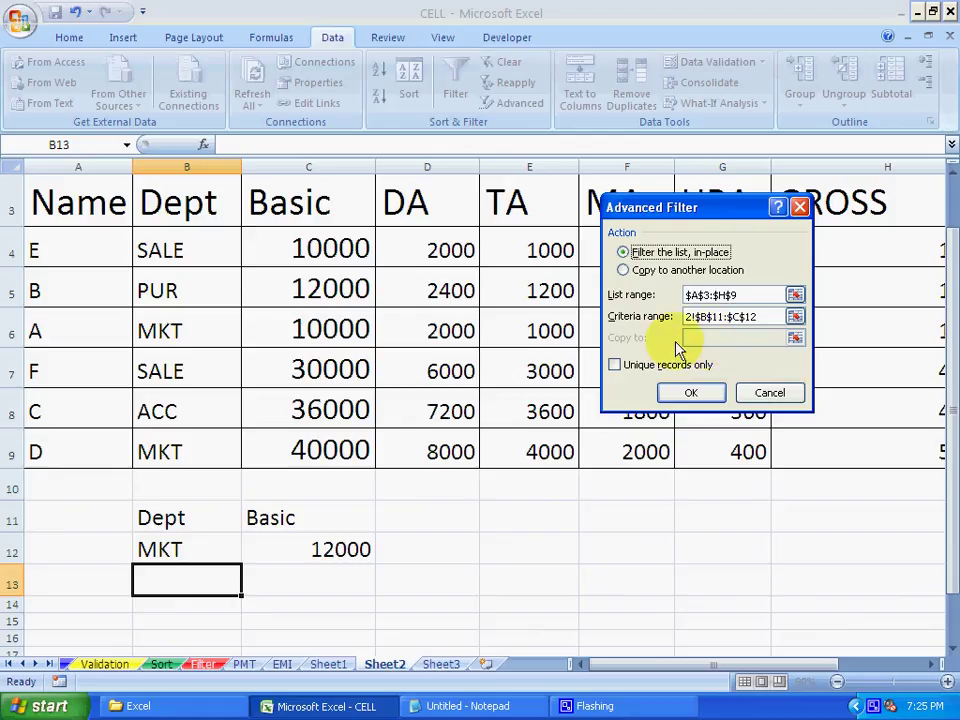
pyautogui.click(625, 270)
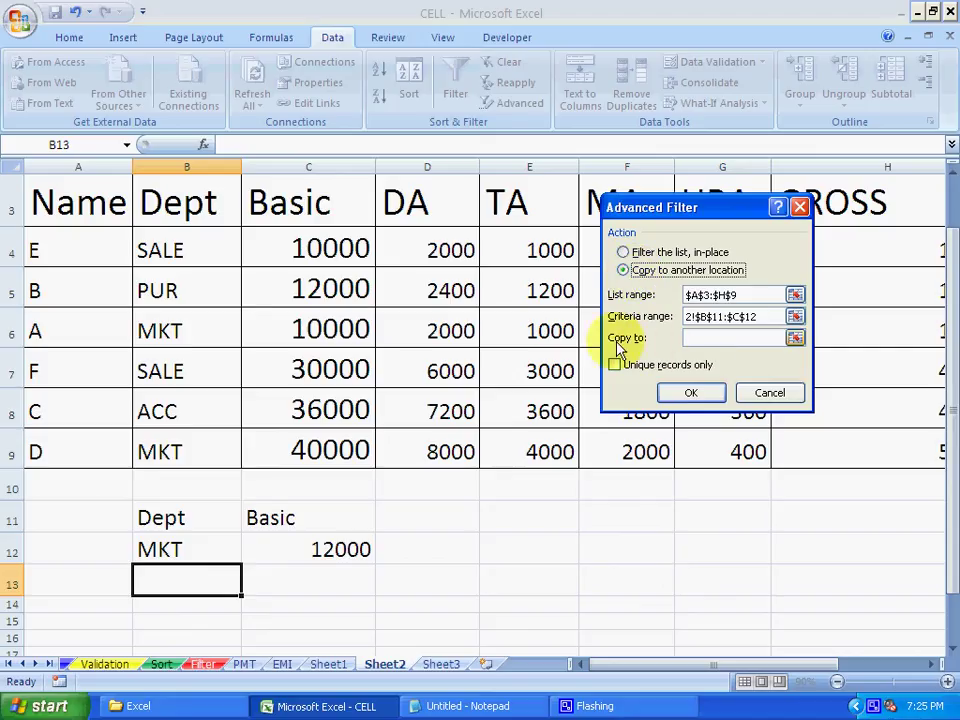
pyautogui.click(690, 337)
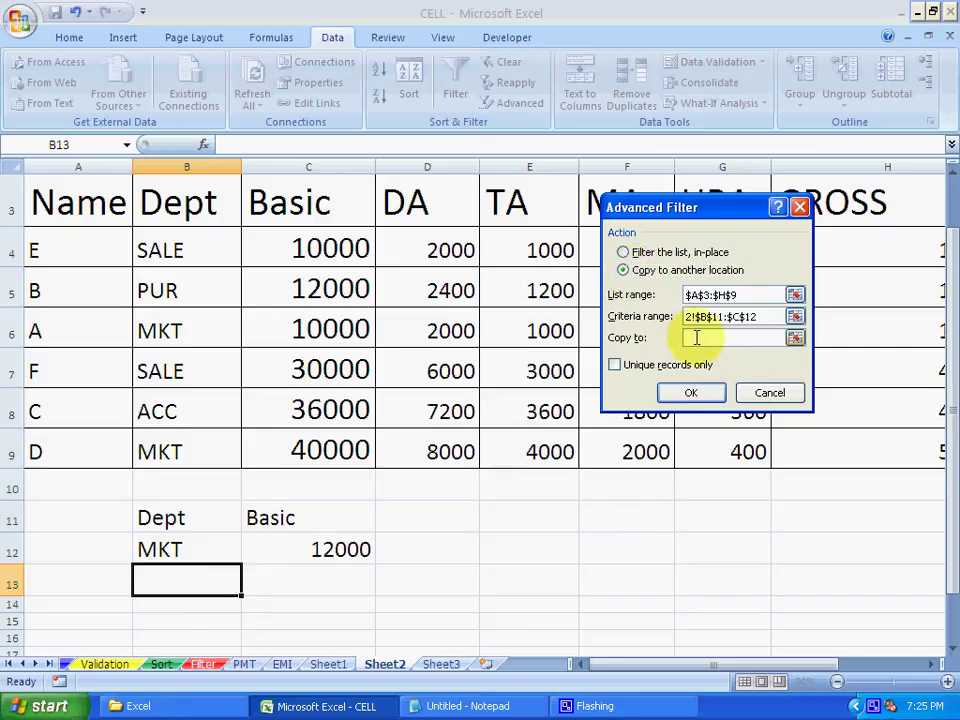
pyautogui.click(697, 338)
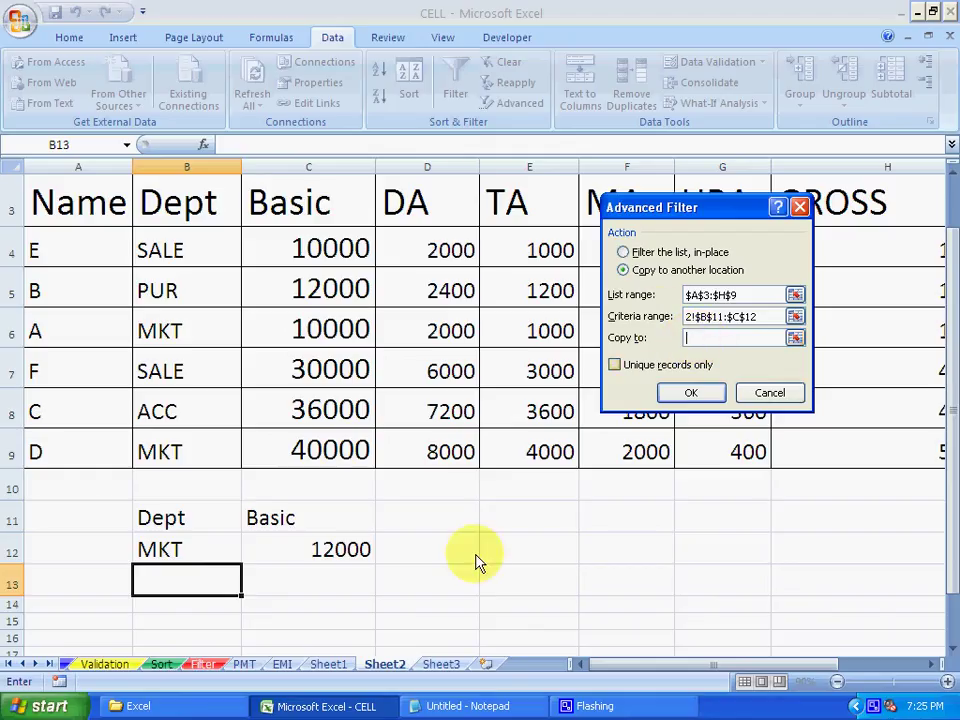
pyautogui.click(43, 623)
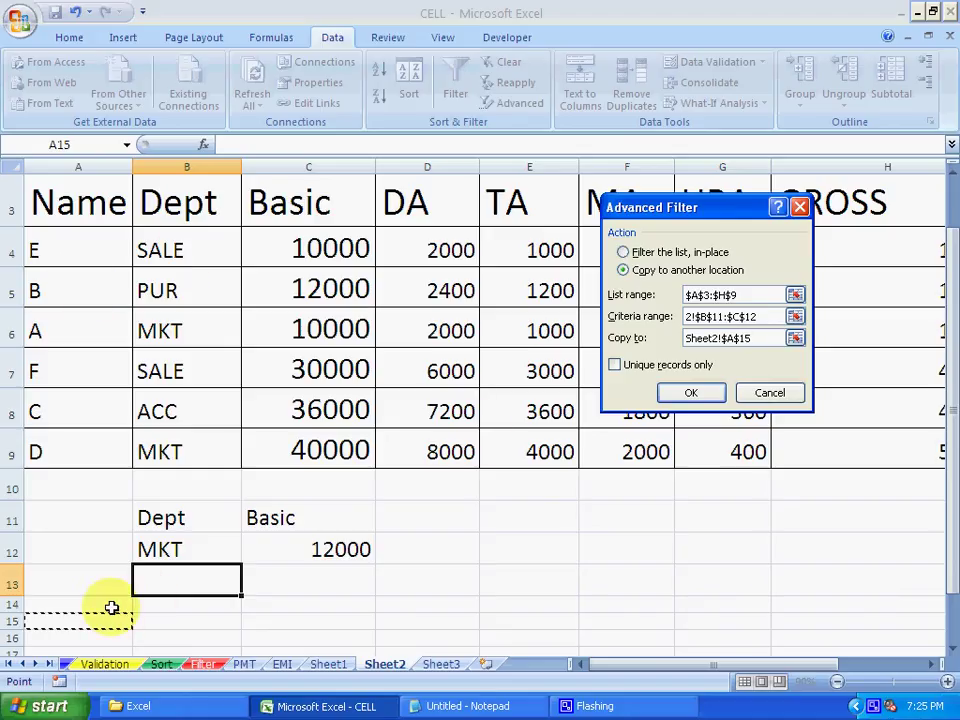
pyautogui.click(690, 392)
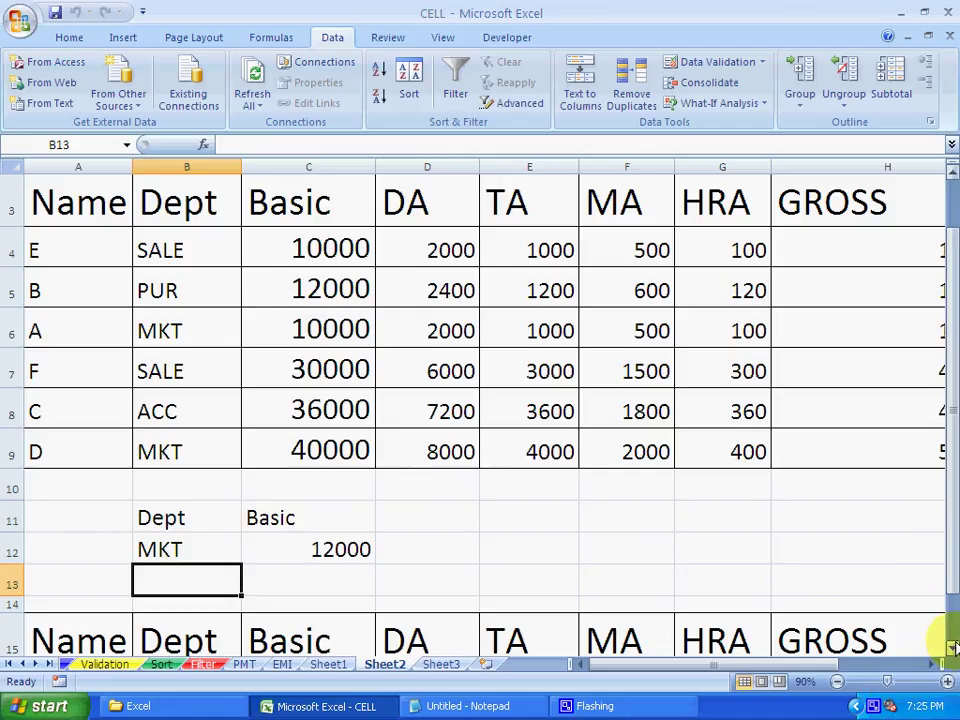
# Step: Select the output area from row 13 to row 17 across columns A to H
pyautogui.click(952, 650)
pyautogui.click(952, 650)
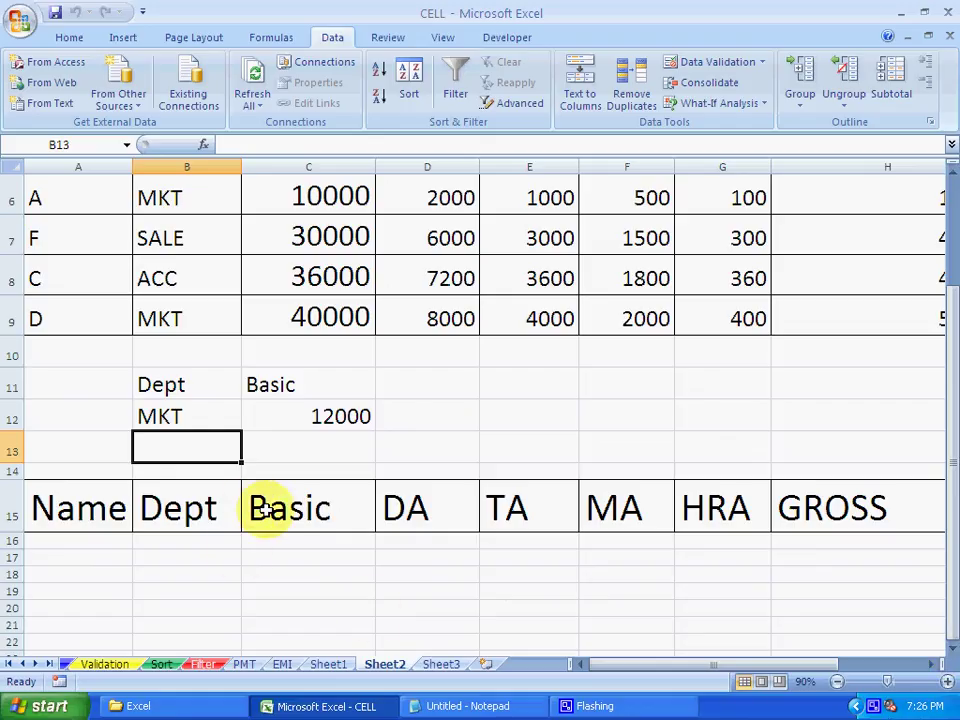
pyautogui.click(286, 411)
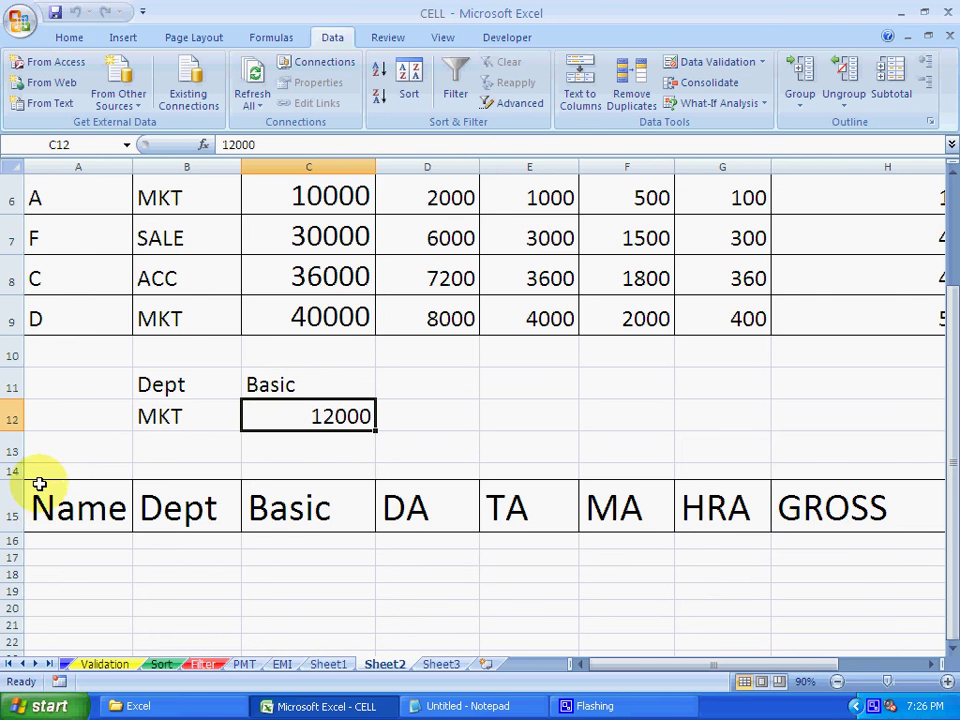
pyautogui.moveTo(43, 452)
pyautogui.mouseDown()
pyautogui.moveTo(950, 620)
pyautogui.moveTo(615, 474)
pyautogui.mouseUp()
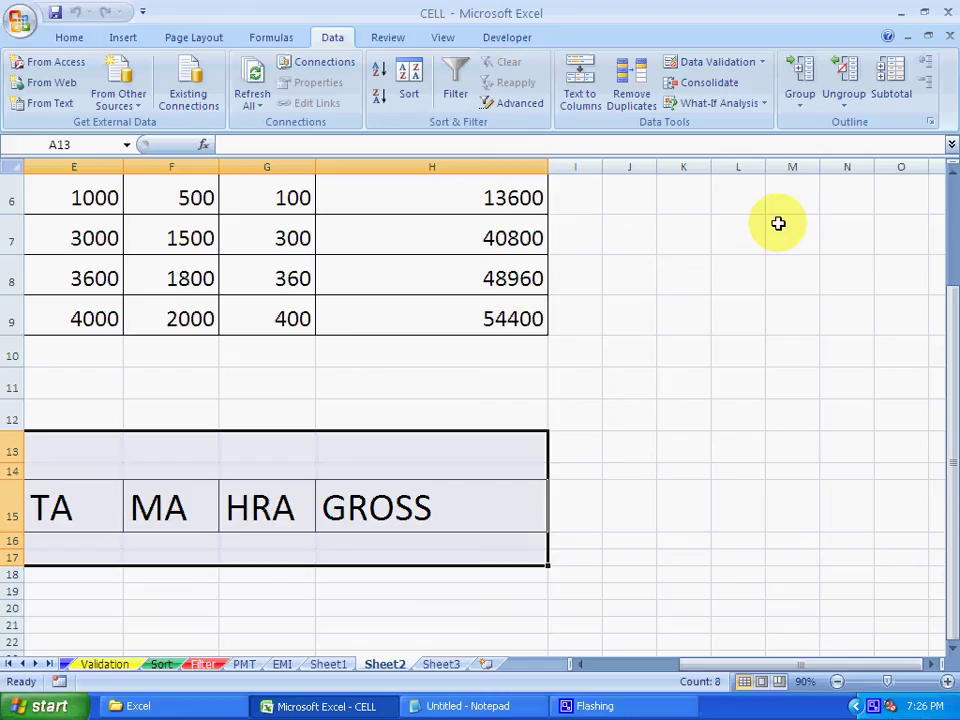
# Step: Apply Clear All to the selected output rows, then select the 12000 criterion cell
pyautogui.click(67, 39)
pyautogui.click(810, 104)
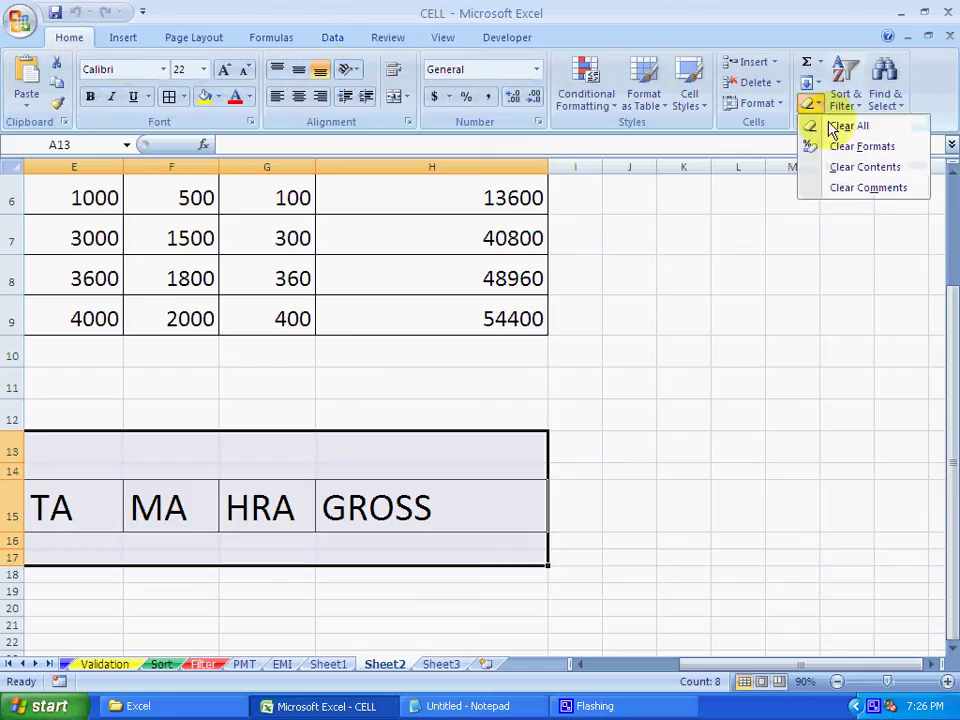
pyautogui.click(836, 124)
pyautogui.click(538, 569)
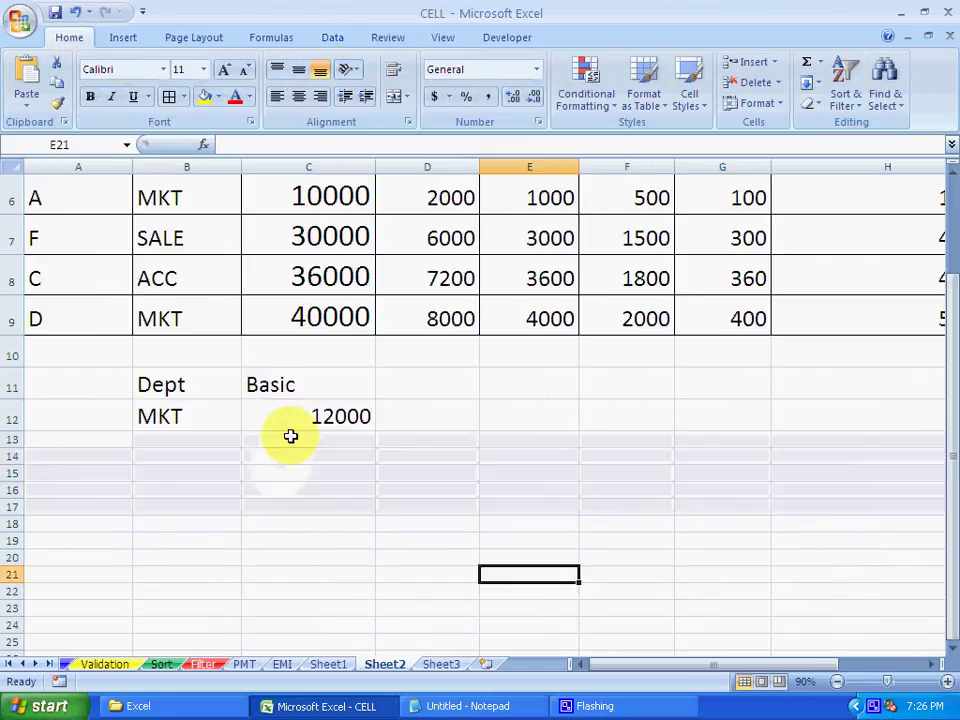
pyautogui.click(289, 414)
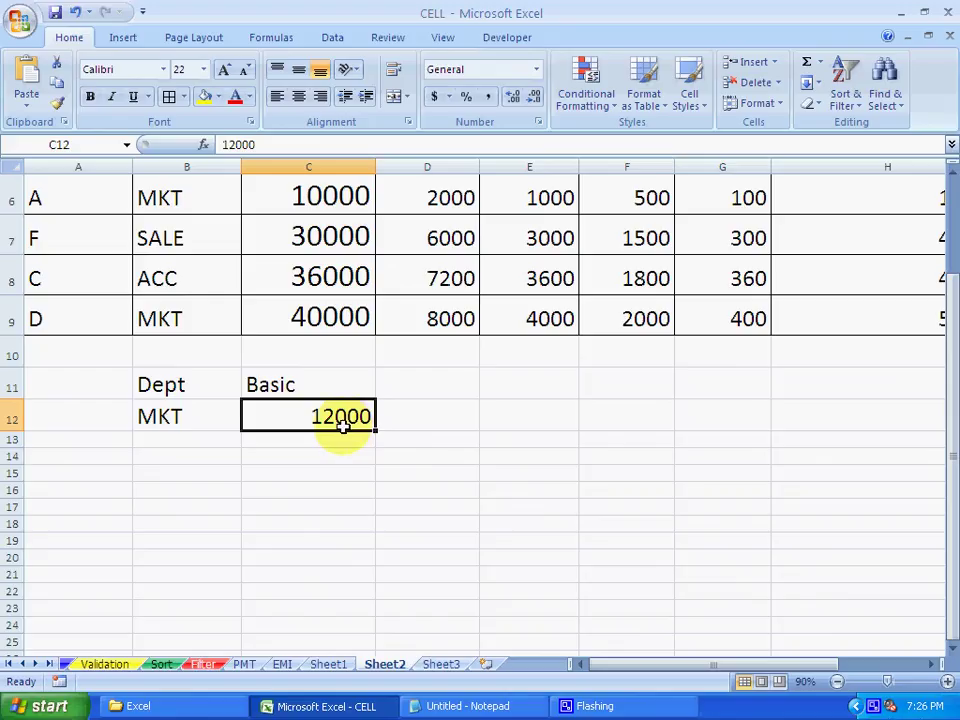
pyautogui.doubleClick(301, 417)
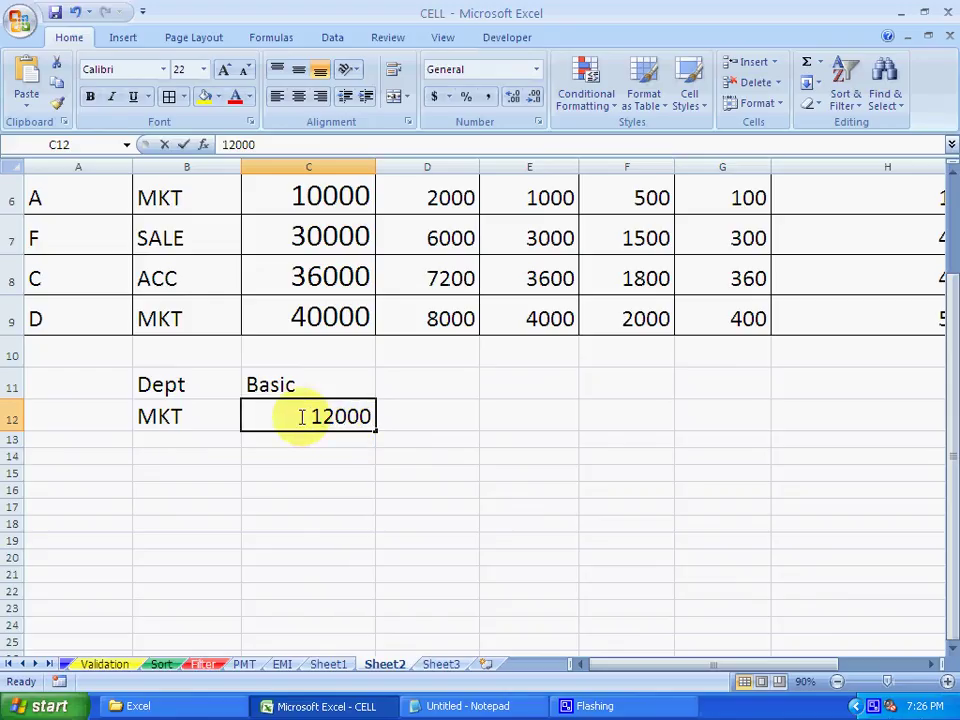
pyautogui.write('>')
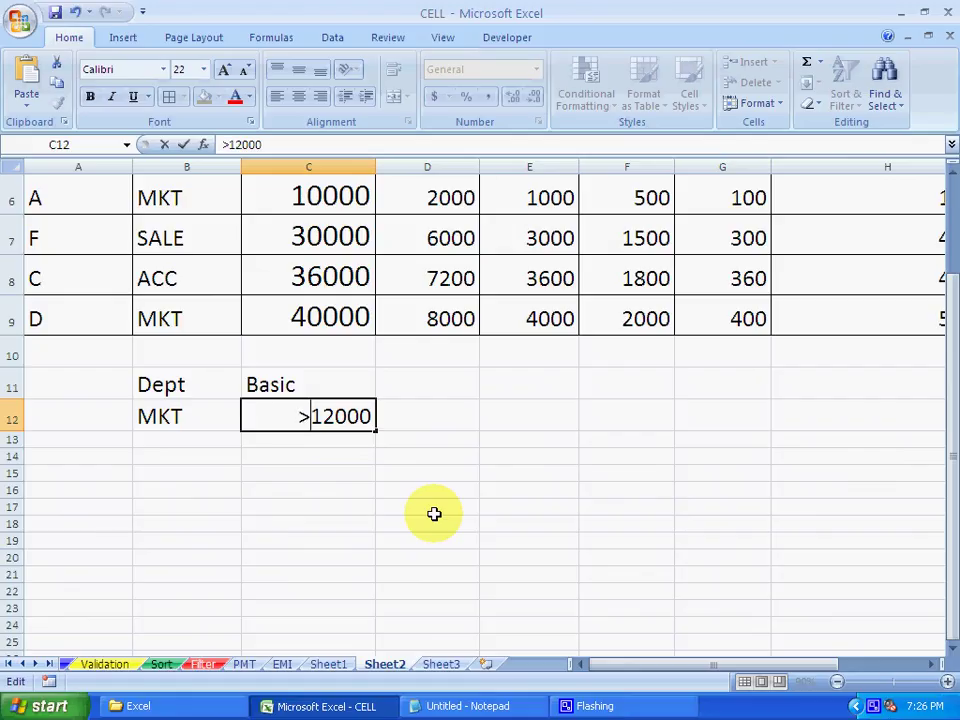
pyautogui.press('Return')
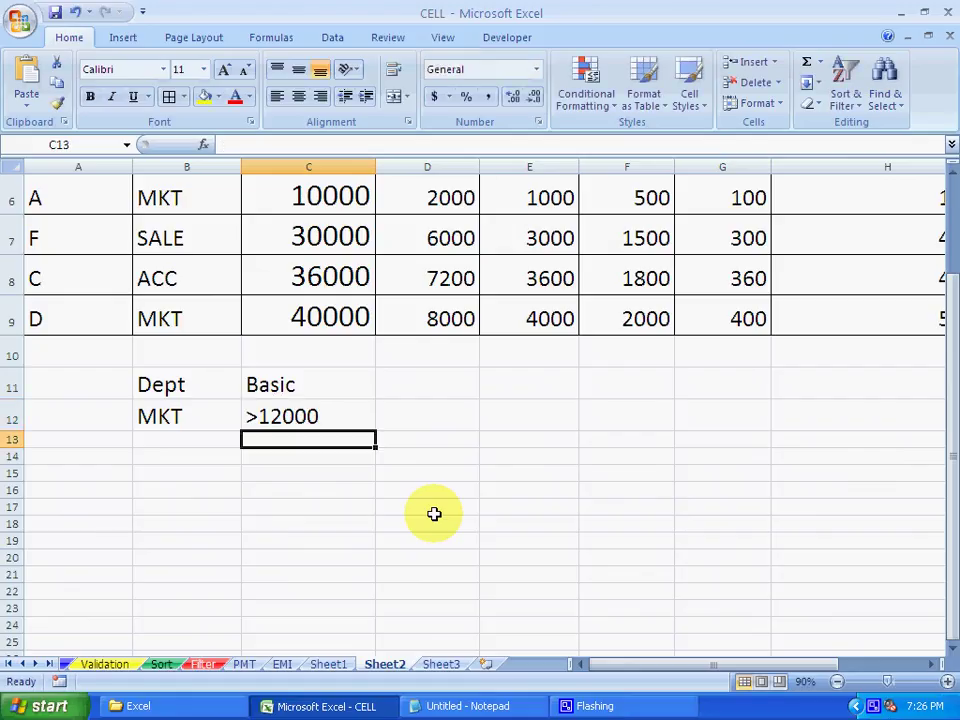
pyautogui.click(523, 559)
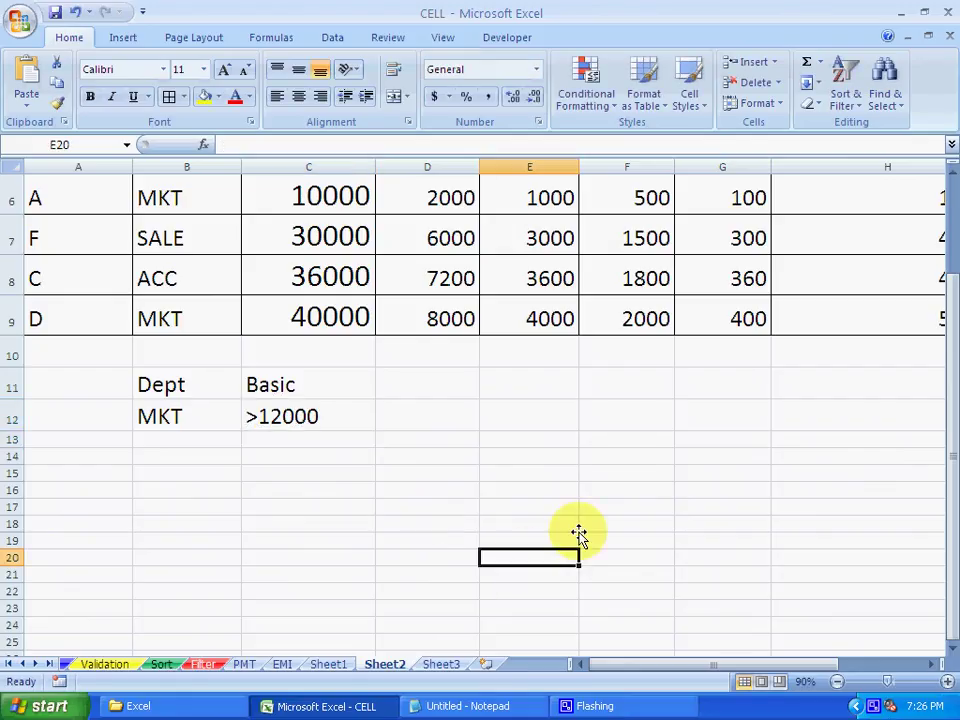
pyautogui.moveTo(942, 421); pyautogui.dragTo(197, 562)
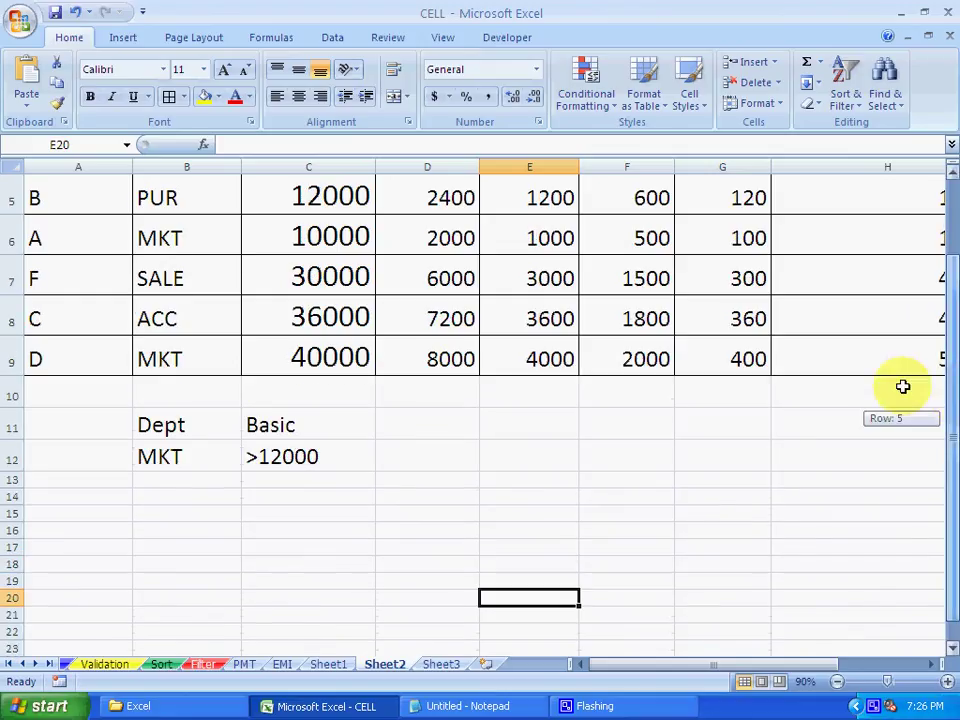
pyautogui.click(197, 562)
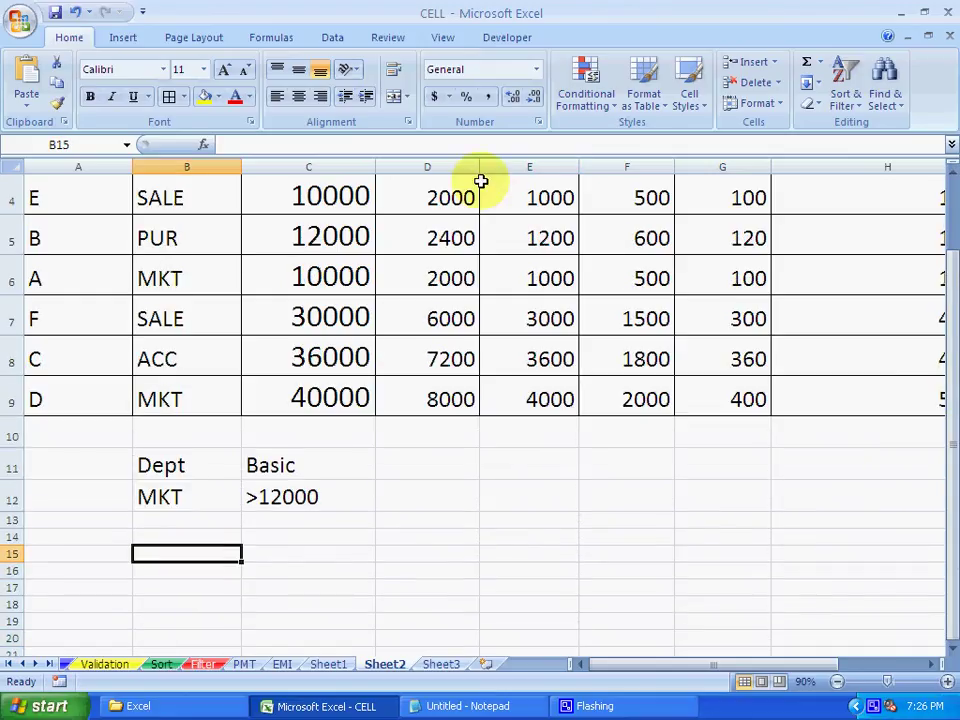
# Step: Rerun the Advanced Filter with the Dept/Basic criteria cells, copying matches to Sheet2!$A$15
pyautogui.click(338, 40)
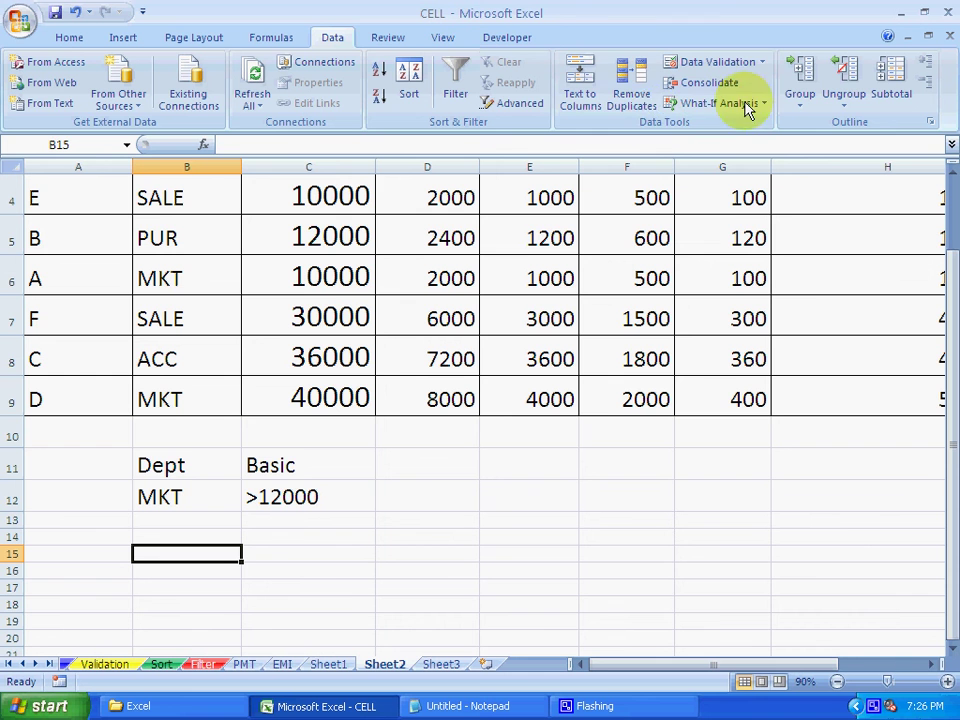
pyautogui.click(507, 106)
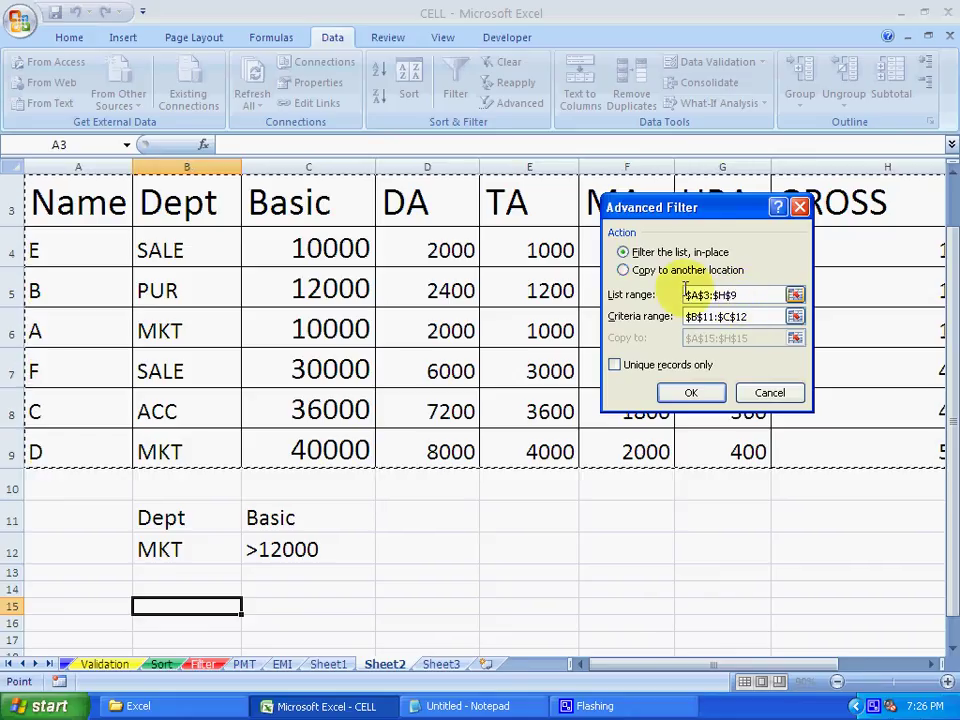
pyautogui.moveTo(767, 317); pyautogui.dragTo(640, 313)
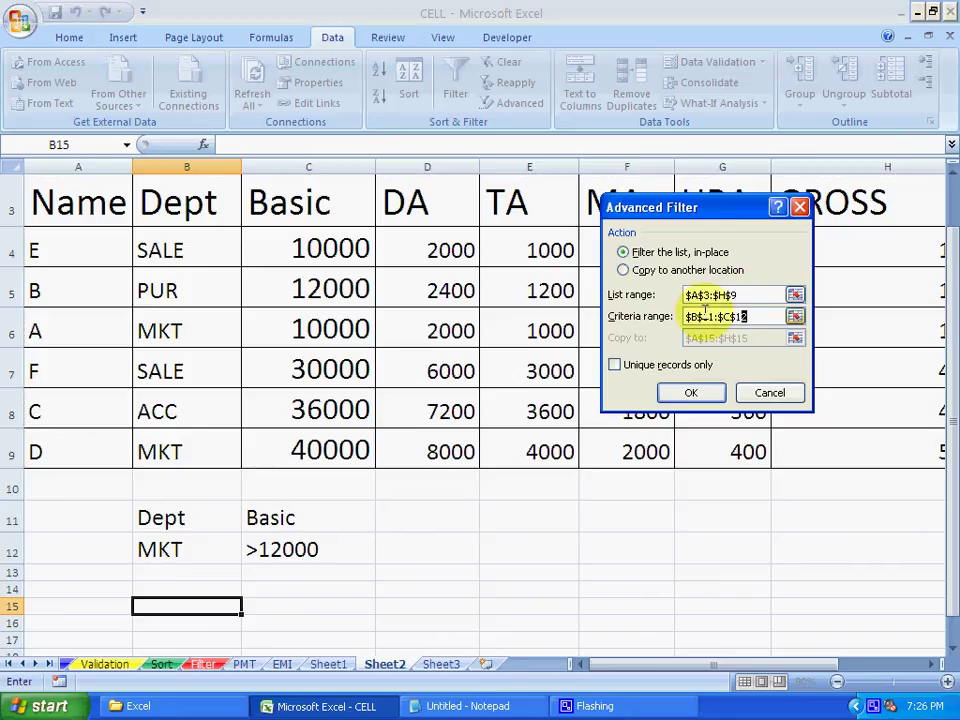
pyautogui.press('BackSpace')
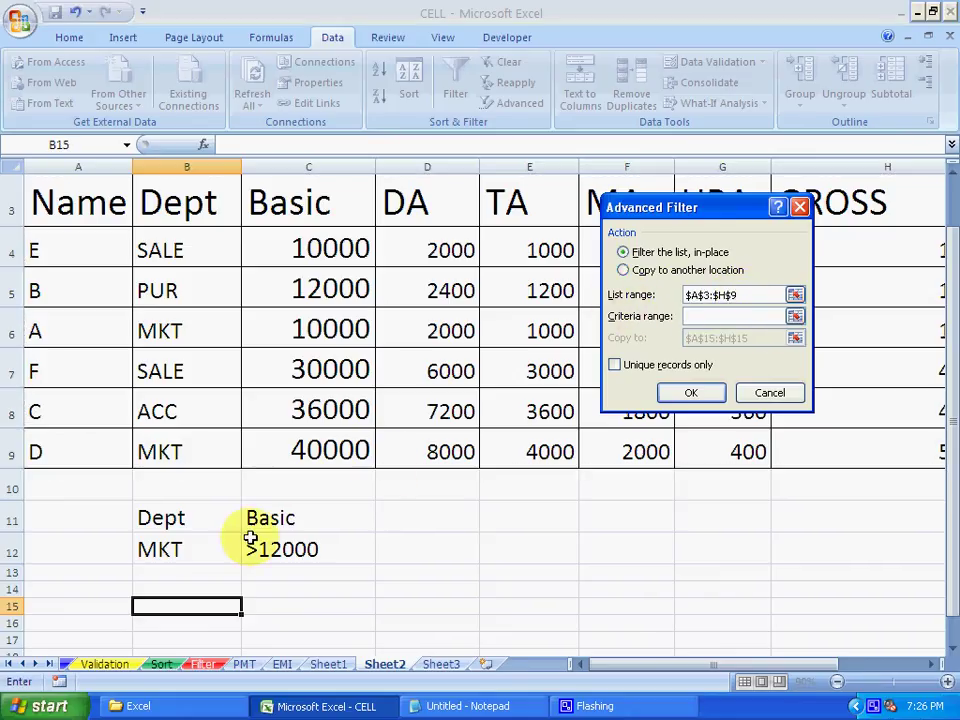
pyautogui.moveTo(172, 520); pyautogui.dragTo(258, 552)
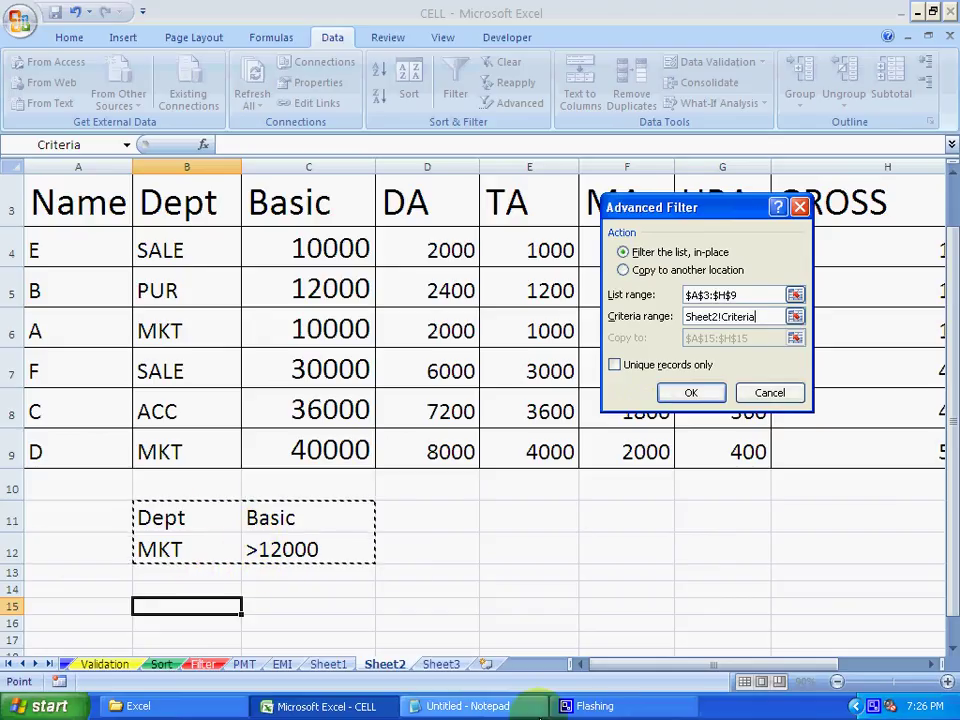
pyautogui.click(640, 270)
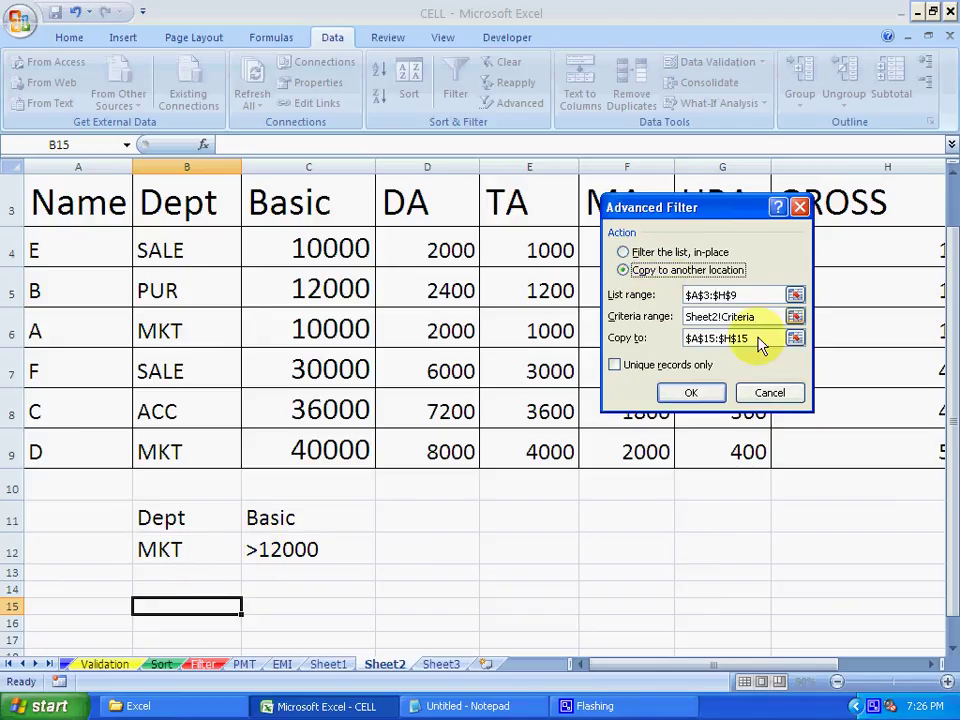
pyautogui.click(679, 338)
pyautogui.doubleClick(679, 338)
pyautogui.press('BackSpace')
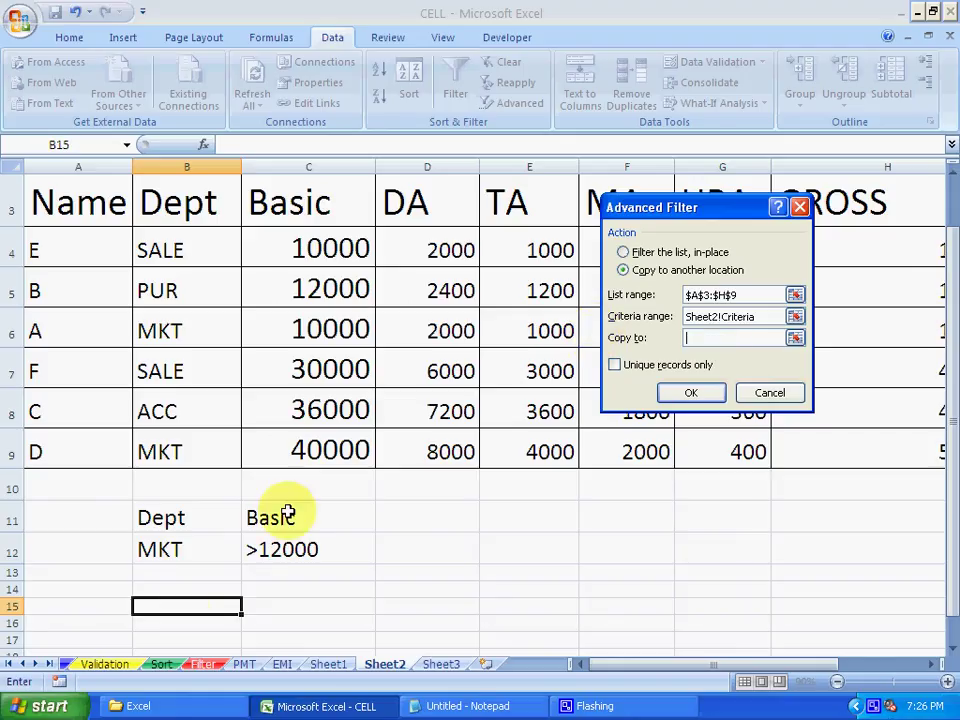
pyautogui.click(62, 606)
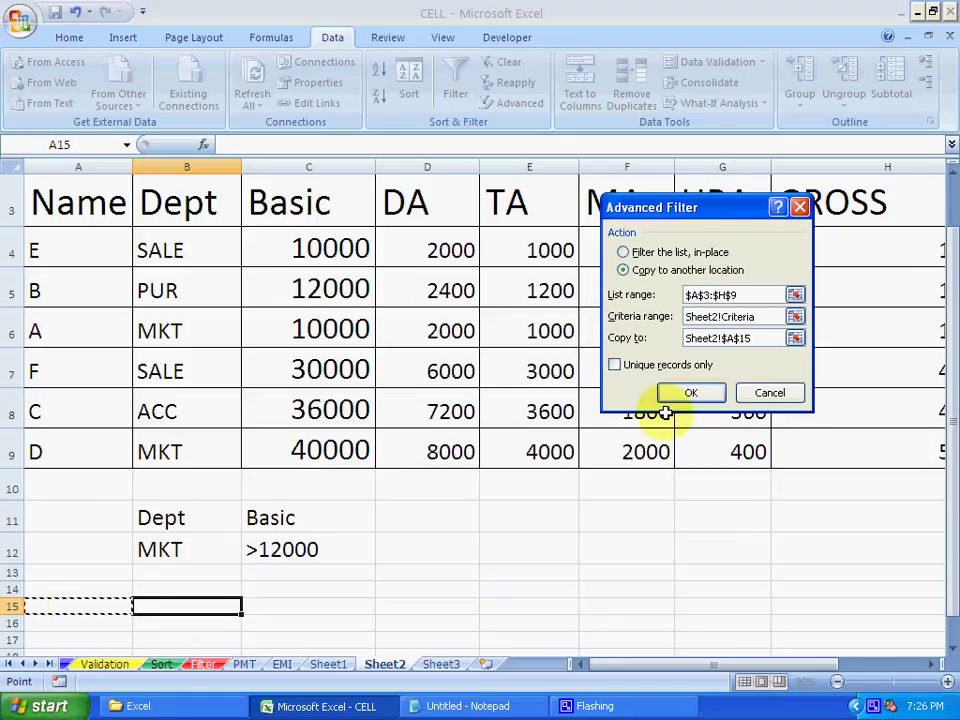
pyautogui.click(697, 394)
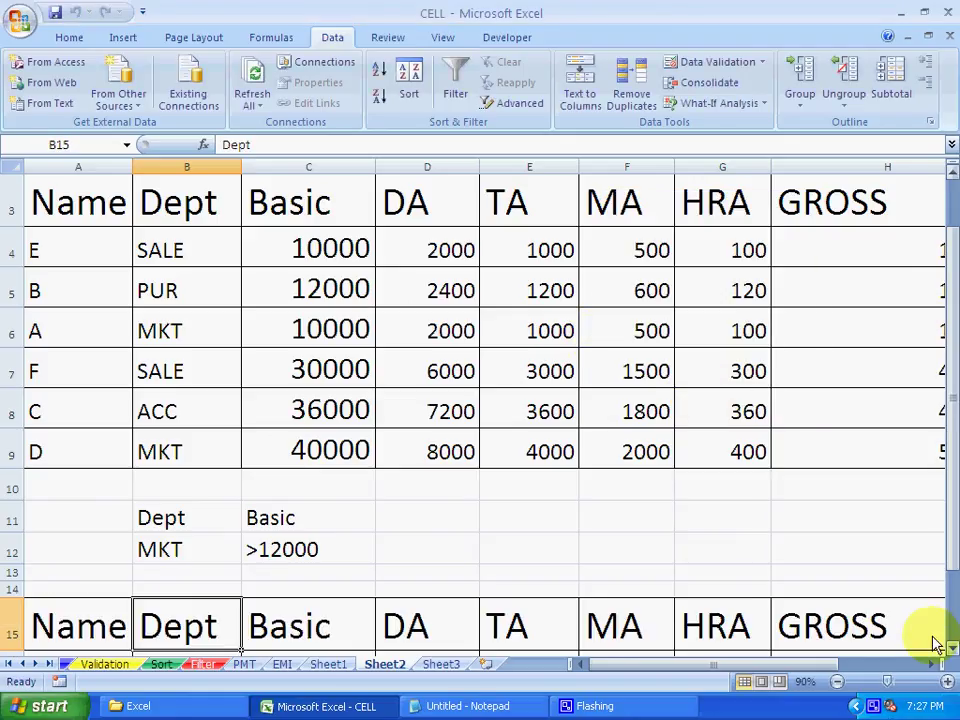
pyautogui.scroll(-2, 938, 644)
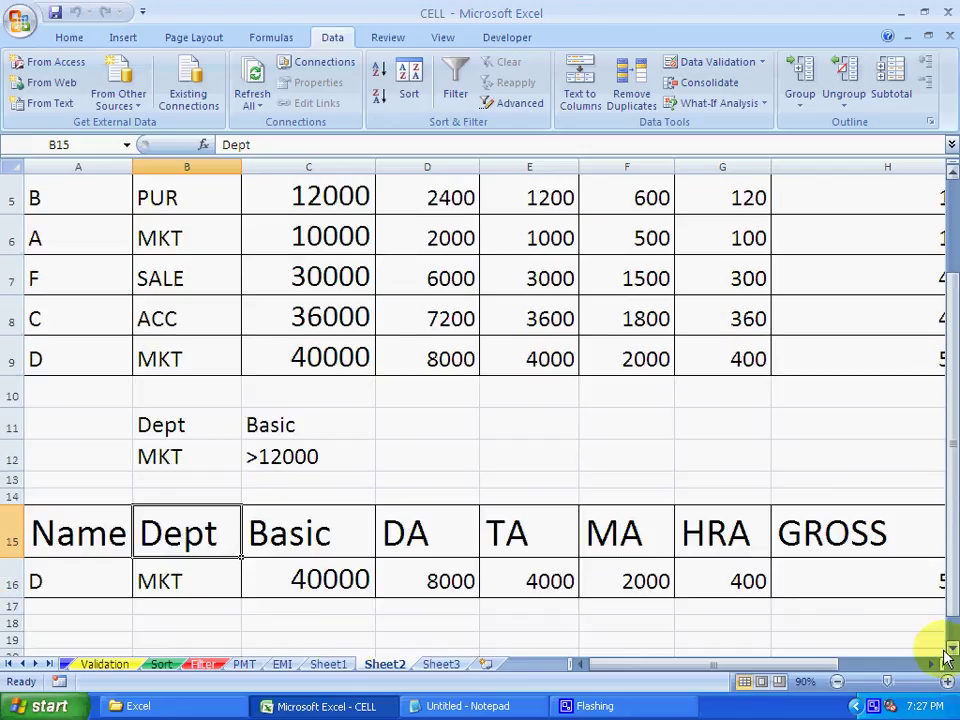
pyautogui.click(178, 580)
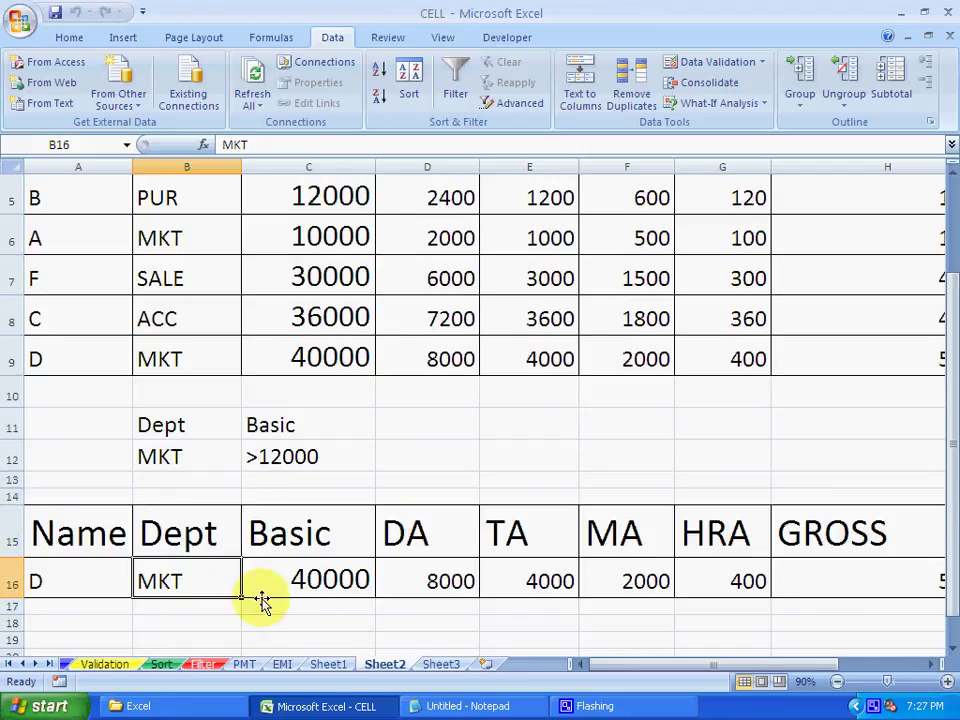
pyautogui.click(343, 580)
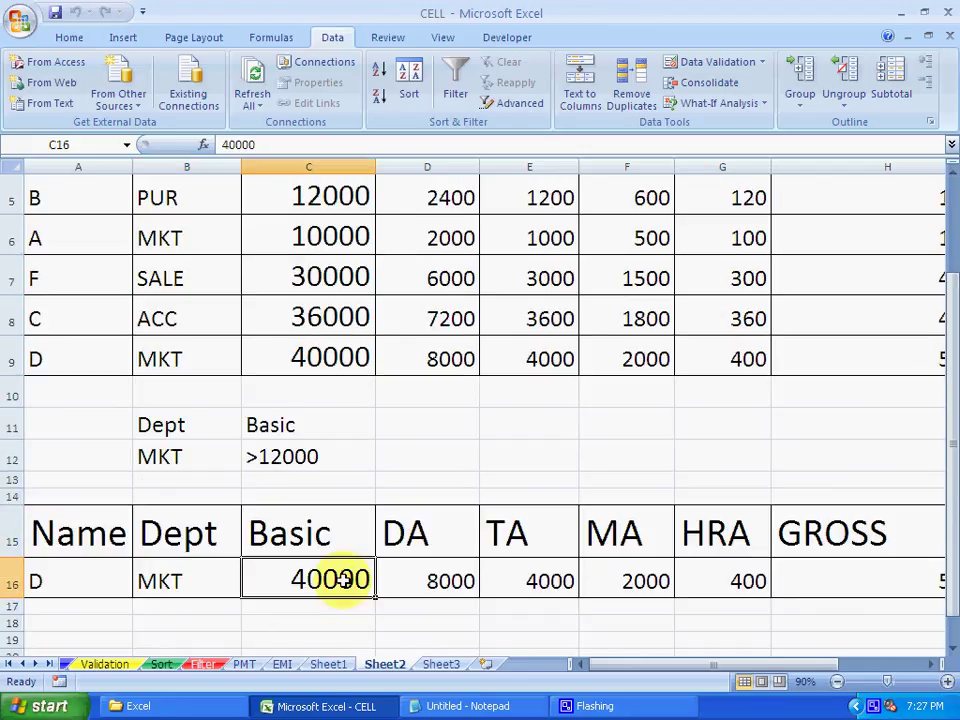
pyautogui.click(541, 580)
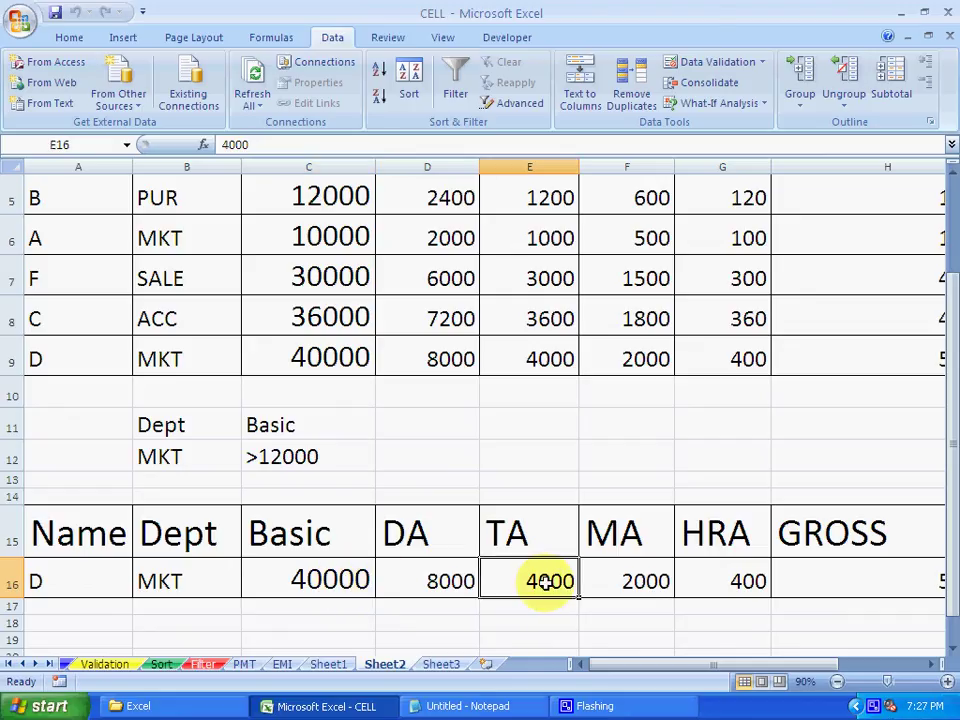
pyautogui.click(735, 582)
pyautogui.click(797, 621)
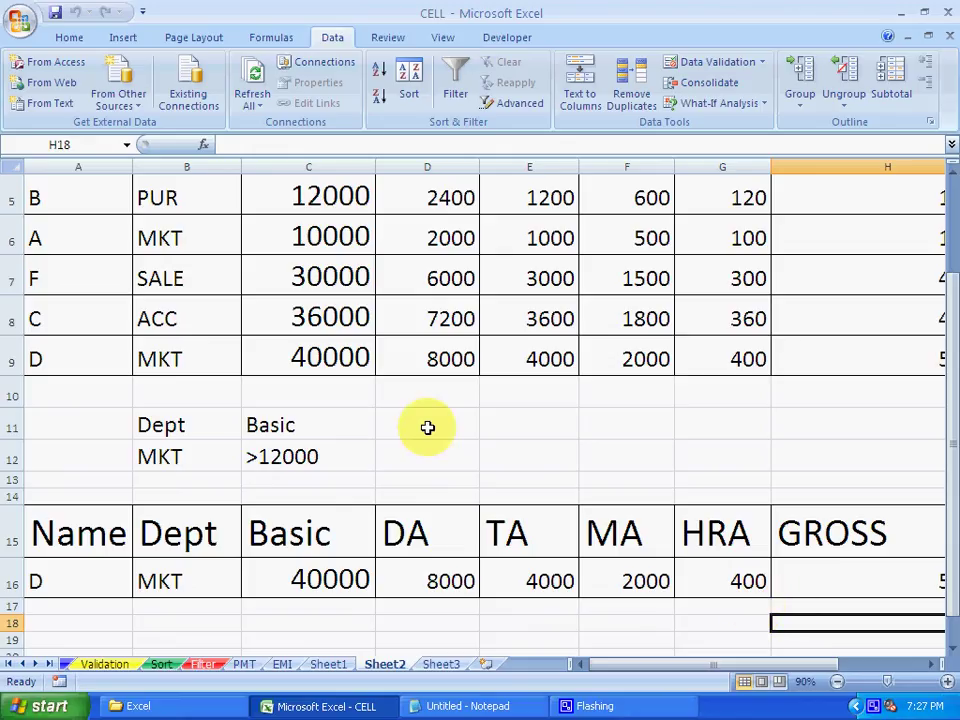
pyautogui.click(325, 317)
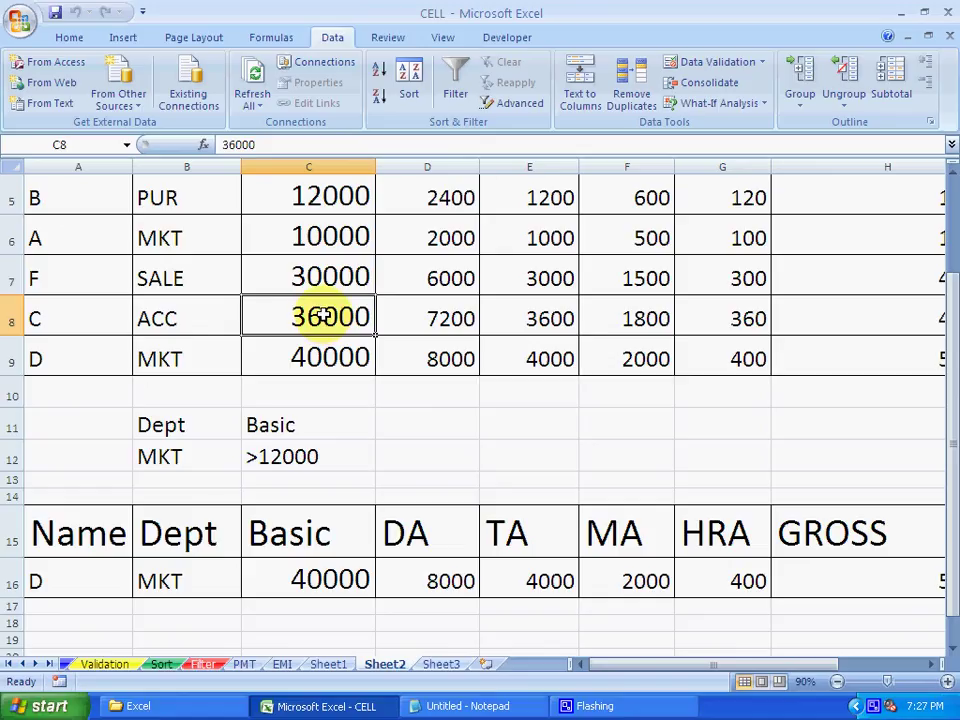
# Step: Change employee C's Basic in C8 to 4000
pyautogui.write('400')
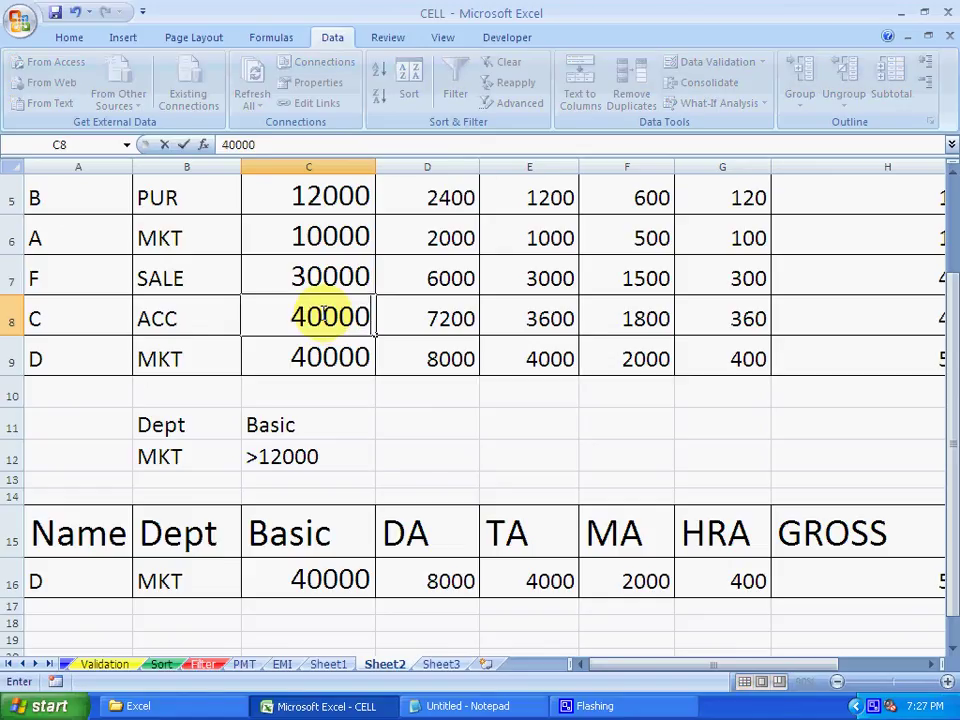
pyautogui.press('BackSpace')
pyautogui.press('Return')
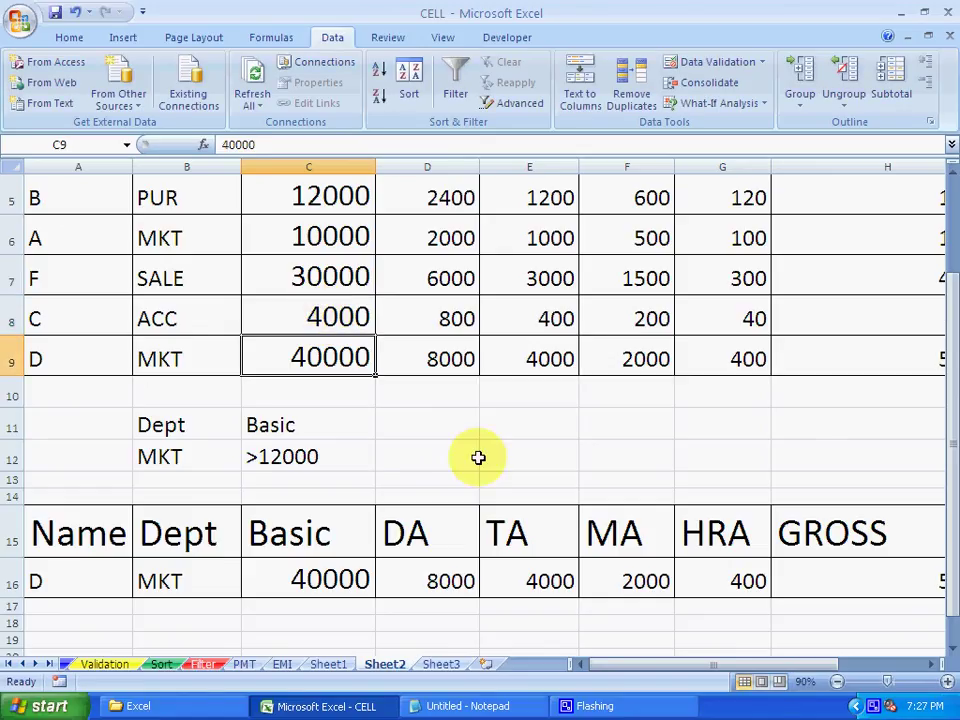
pyautogui.click(476, 455)
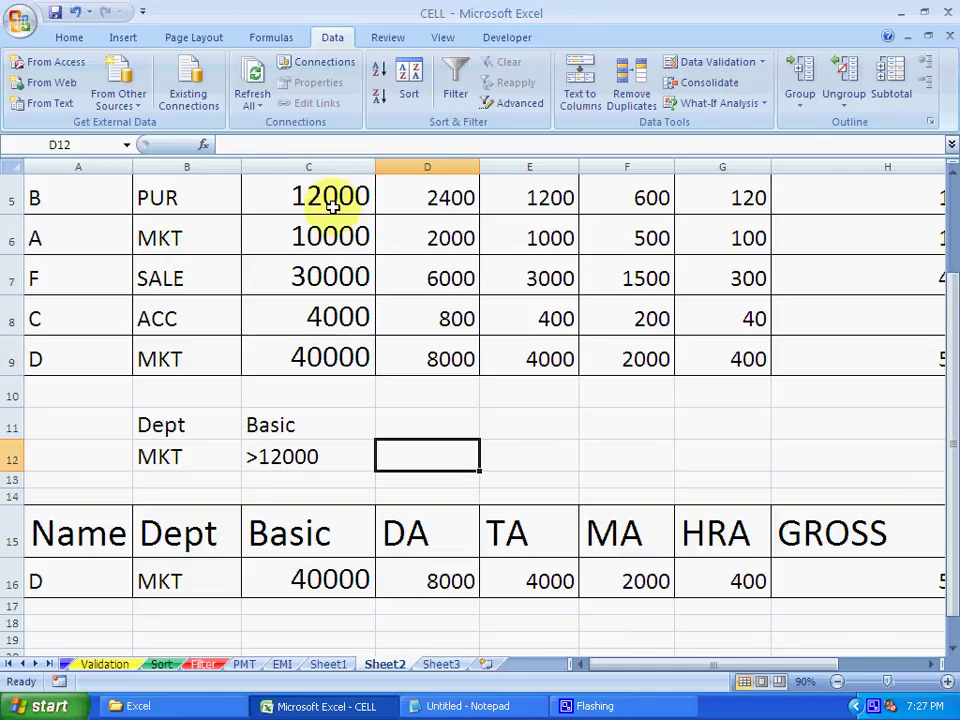
# Step: Set employee A's Basic in C6 to 5000
pyautogui.click(952, 175)
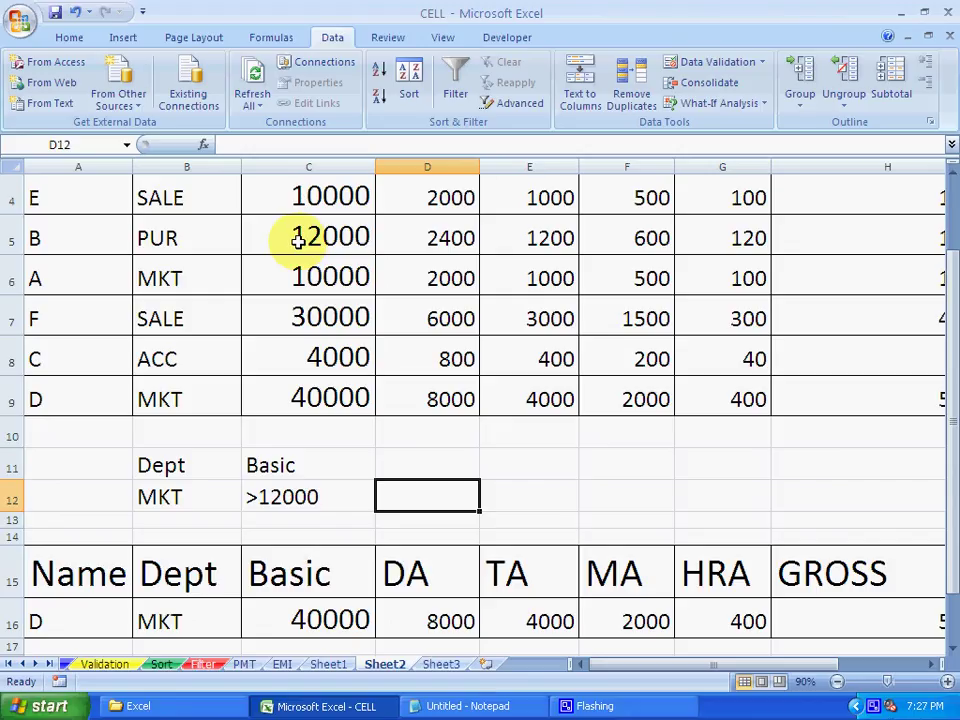
pyautogui.click(313, 276)
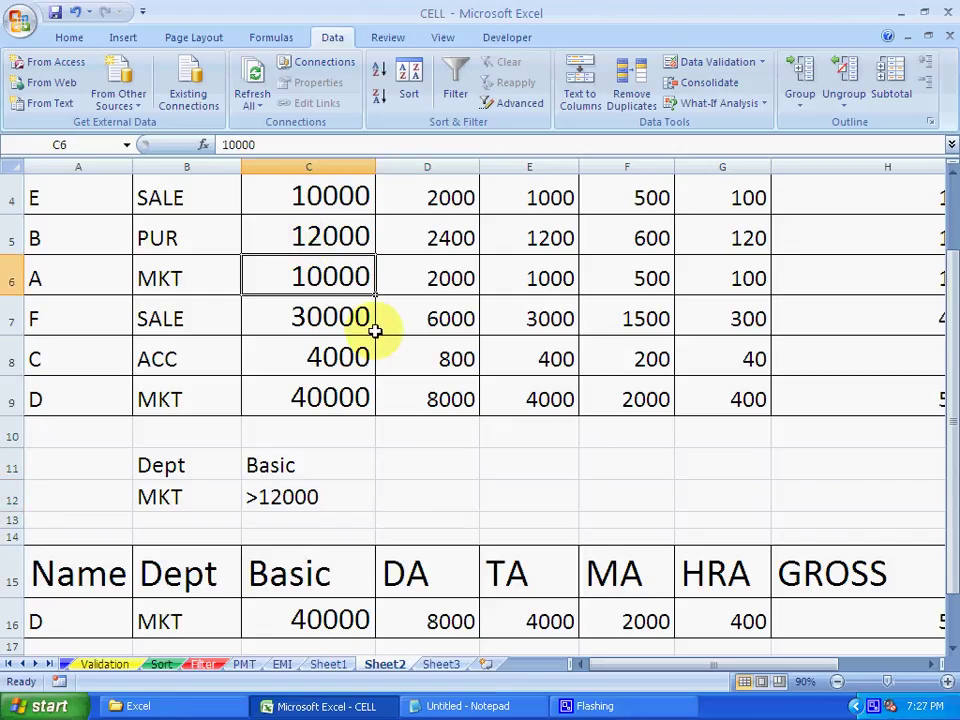
pyautogui.write('5000')
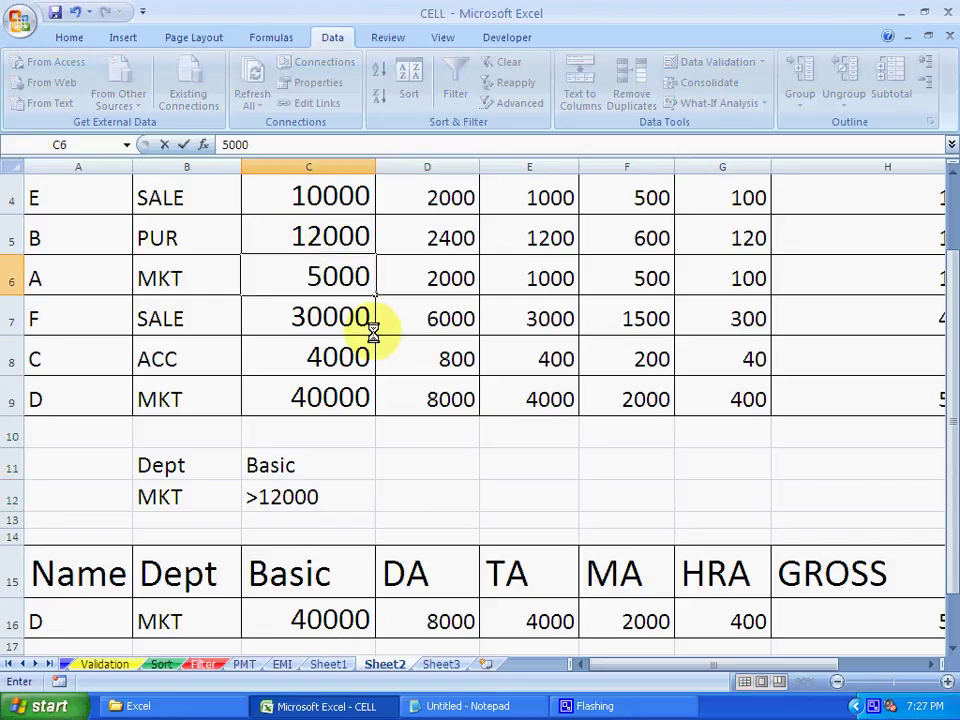
pyautogui.press('Return')
pyautogui.click(385, 520)
# Step: Select A15:H16 and apply Clear All to wipe the copied filter output
pyautogui.click(122, 578)
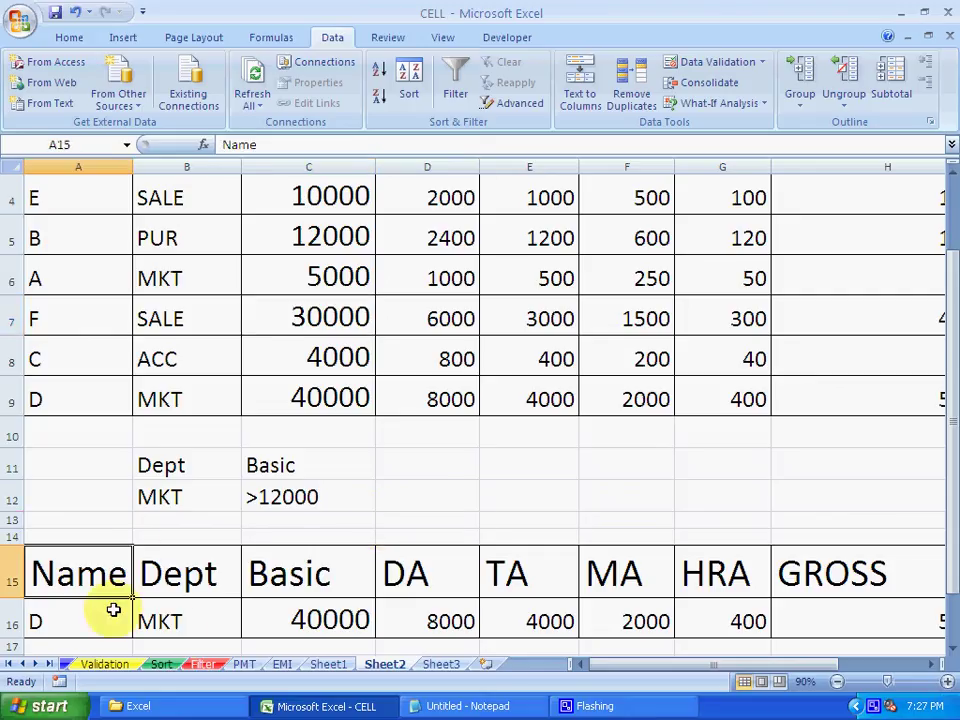
pyautogui.moveTo(113, 610); pyautogui.dragTo(829, 609)
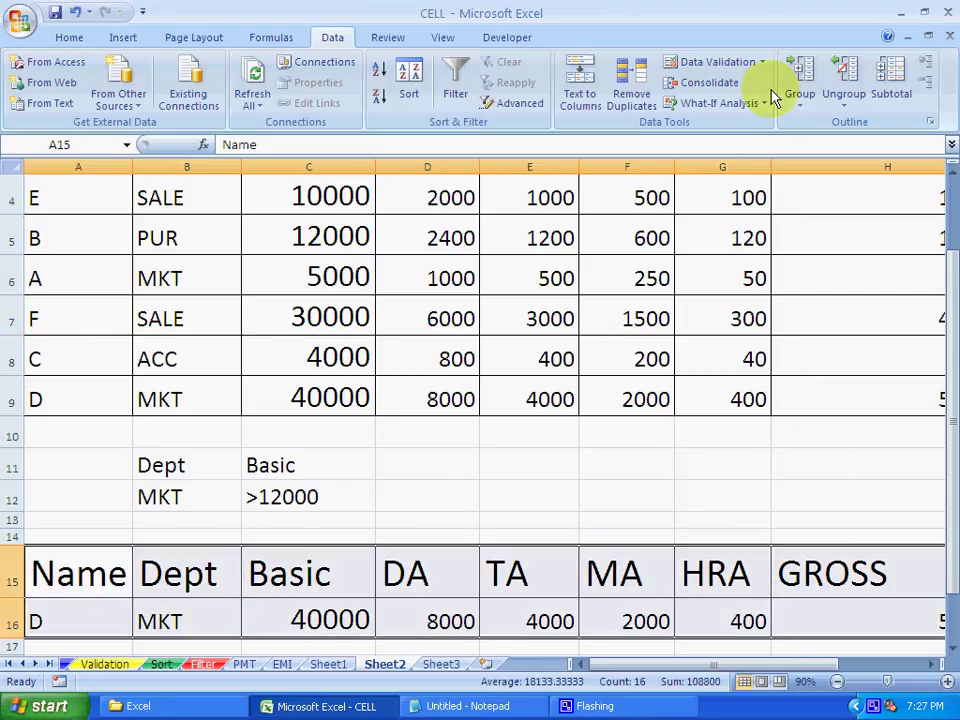
pyautogui.click(70, 38)
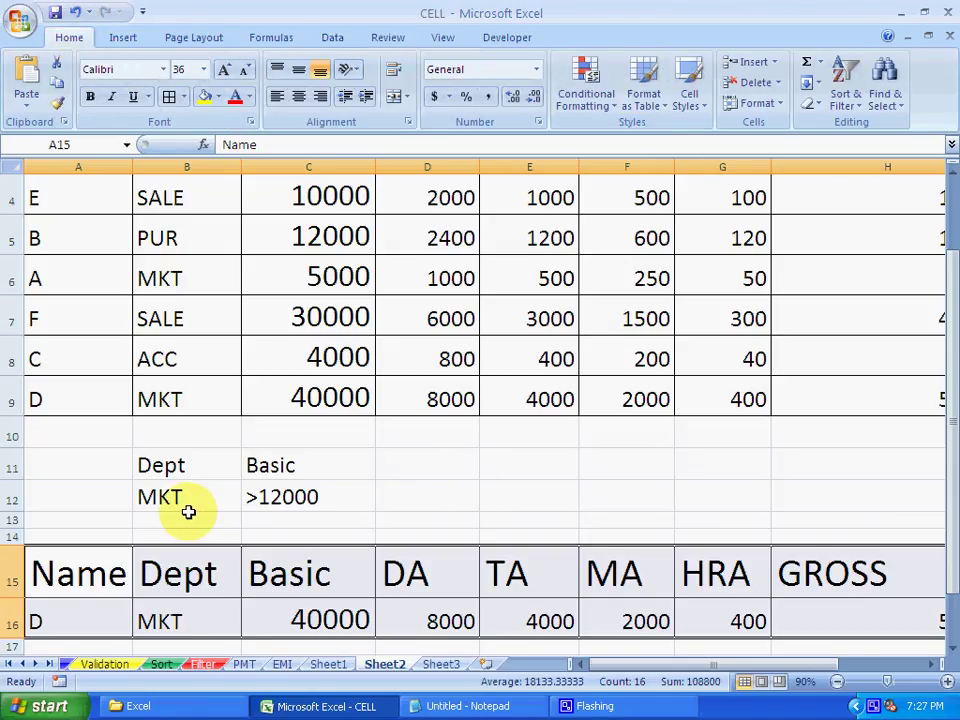
pyautogui.click(815, 115)
pyautogui.click(827, 141)
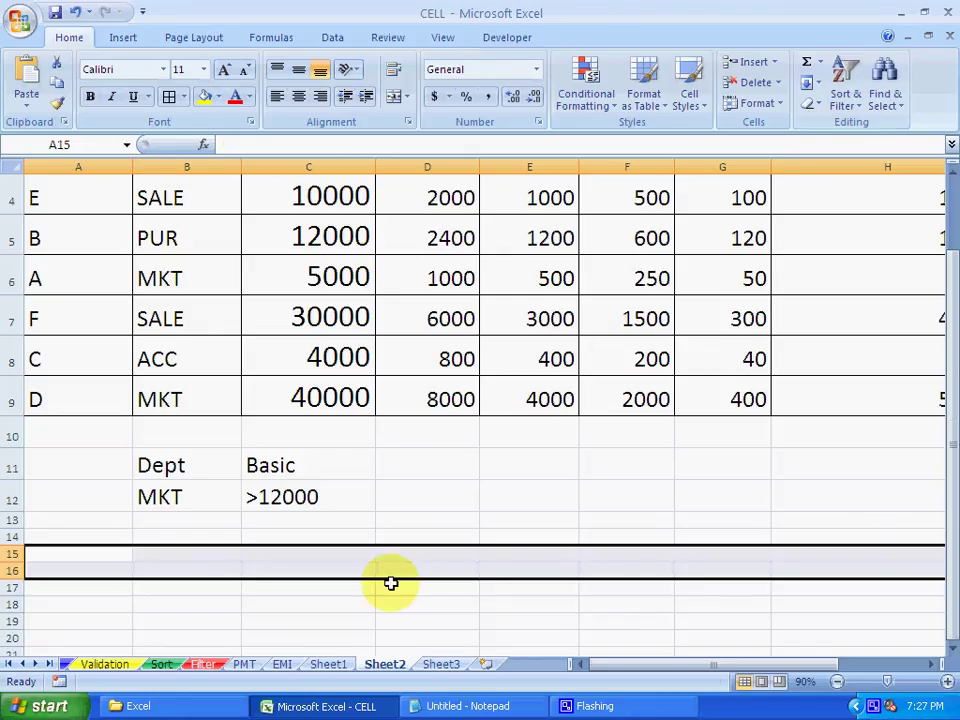
pyautogui.click(427, 620)
pyautogui.click(118, 555)
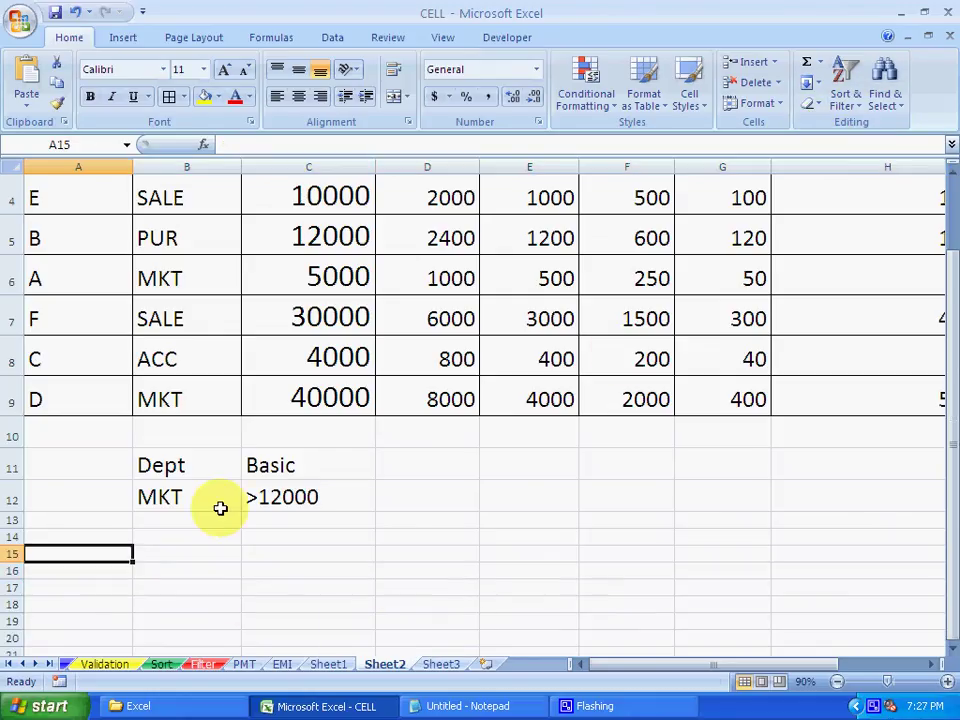
# Step: Move the >12000 criterion from C12 to C13 so the two conditions sit on separate rows
pyautogui.click(270, 497)
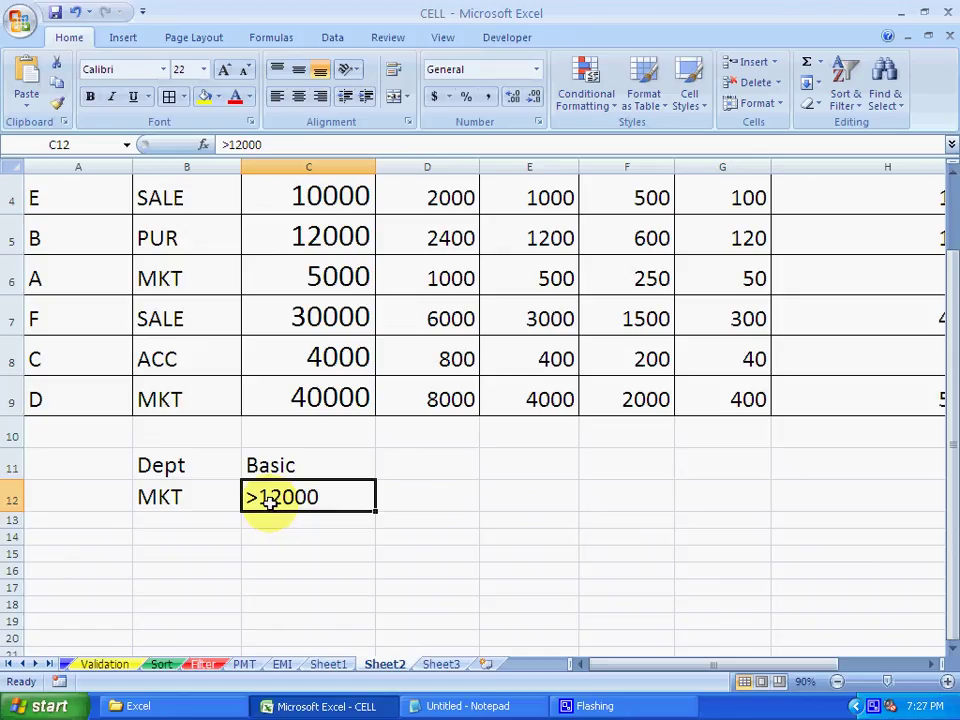
pyautogui.hotkey('ctrl', 'c')
pyautogui.click(282, 523)
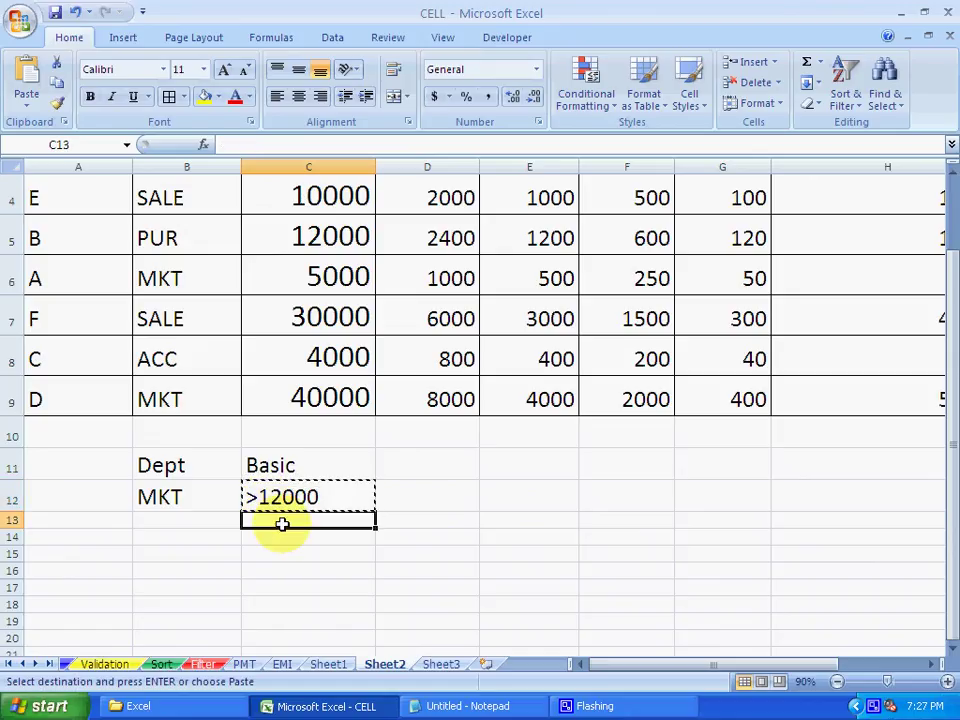
pyautogui.hotkey('ctrl', 'v')
pyautogui.click(301, 578)
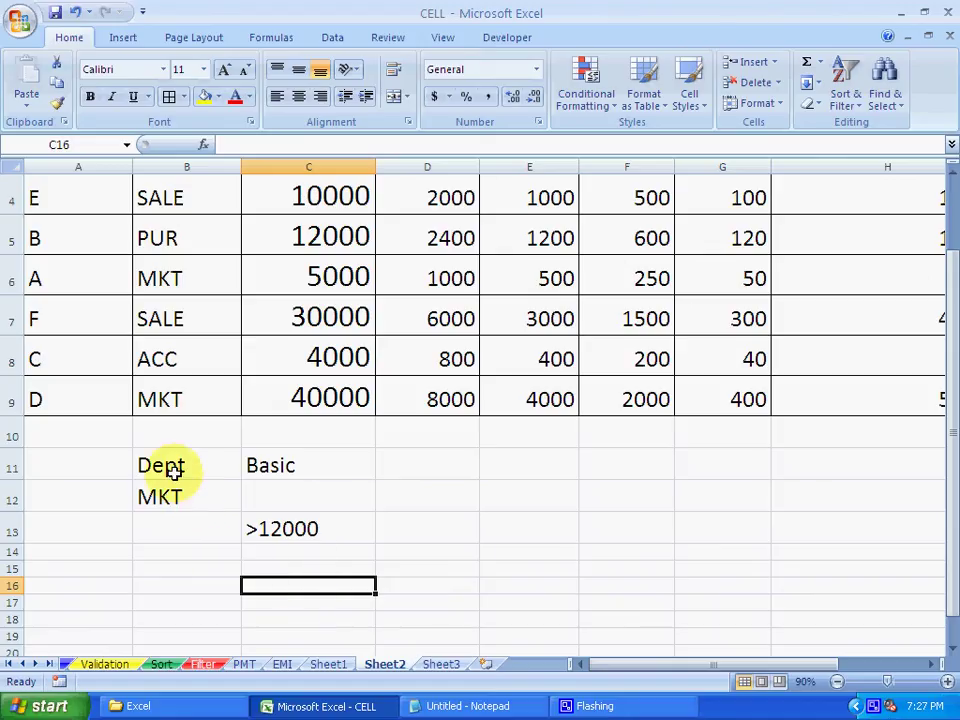
pyautogui.moveTo(173, 472); pyautogui.dragTo(300, 542)
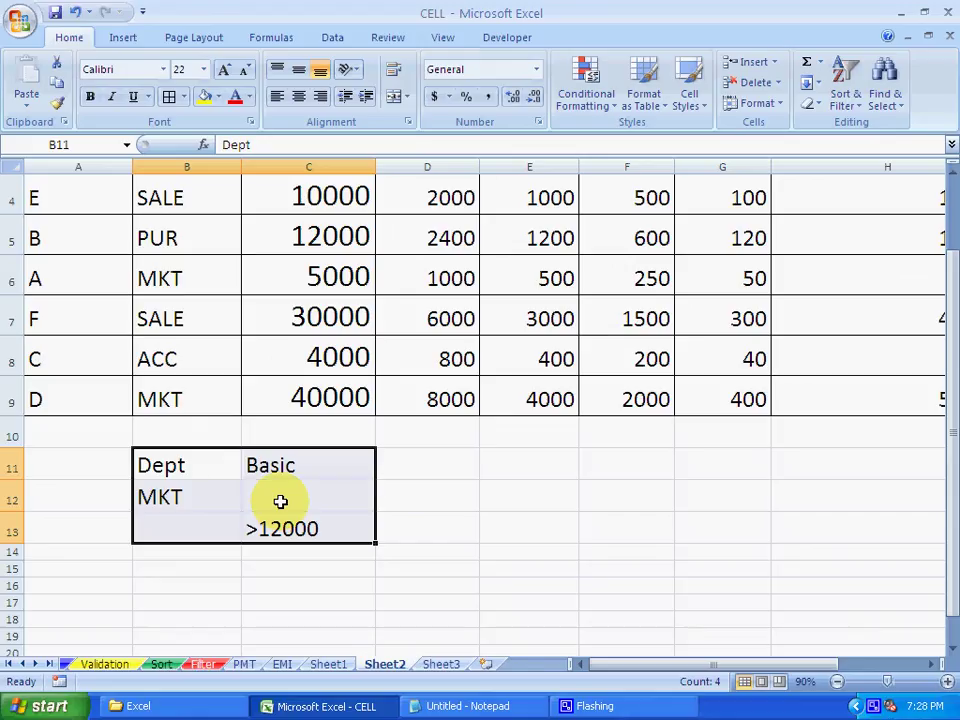
# Step: Check the criteria block: MKT in B12 and >12000 alone in C13
pyautogui.click(296, 585)
pyautogui.click(296, 527)
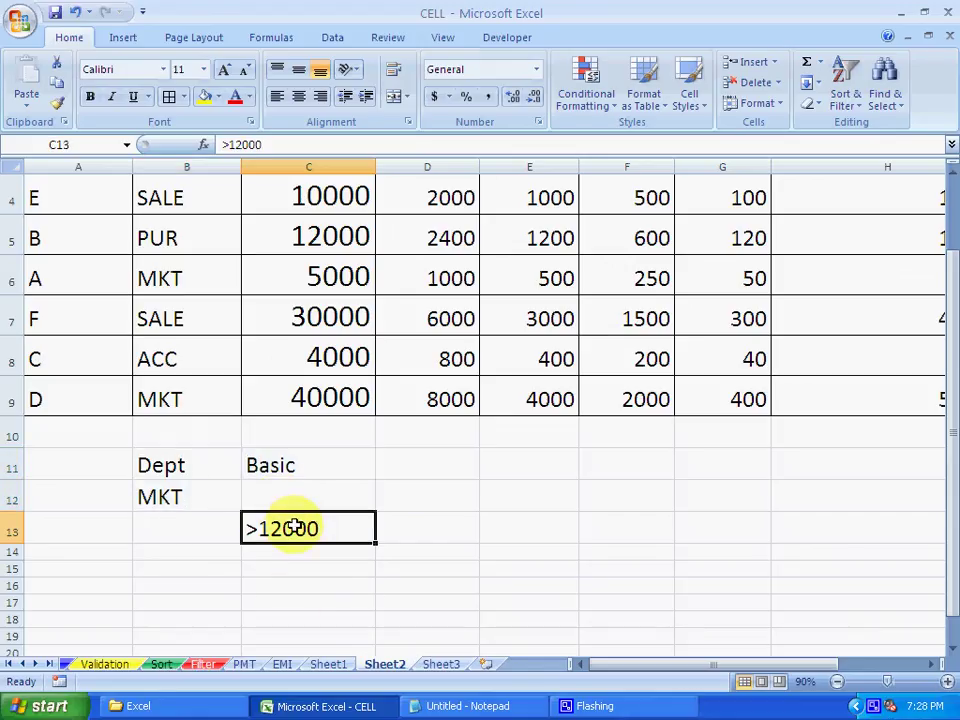
pyautogui.click(202, 524)
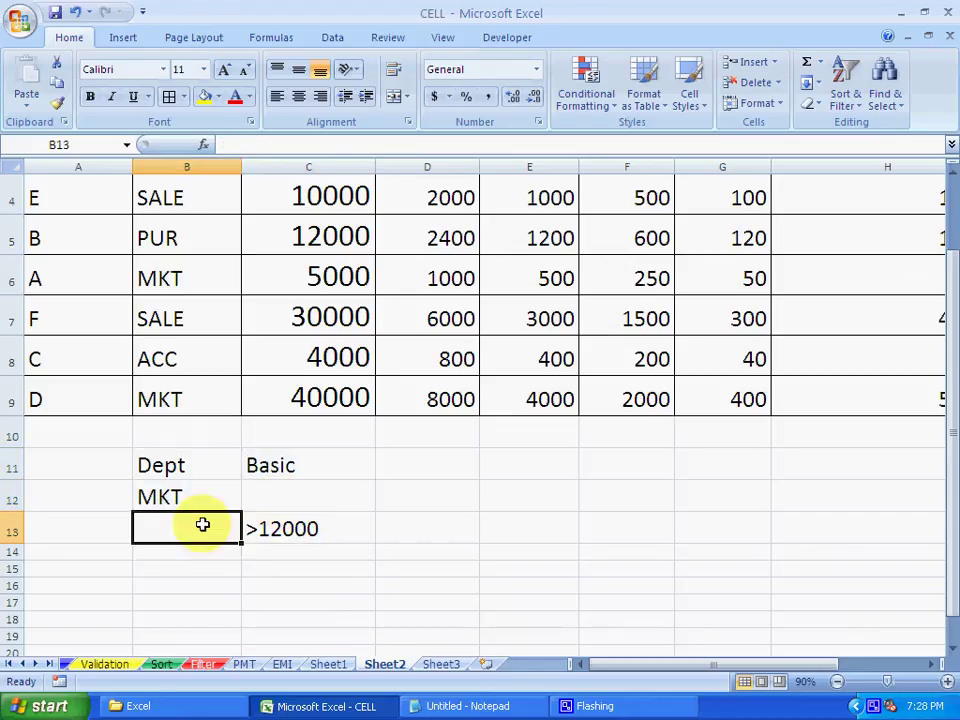
pyautogui.click(268, 583)
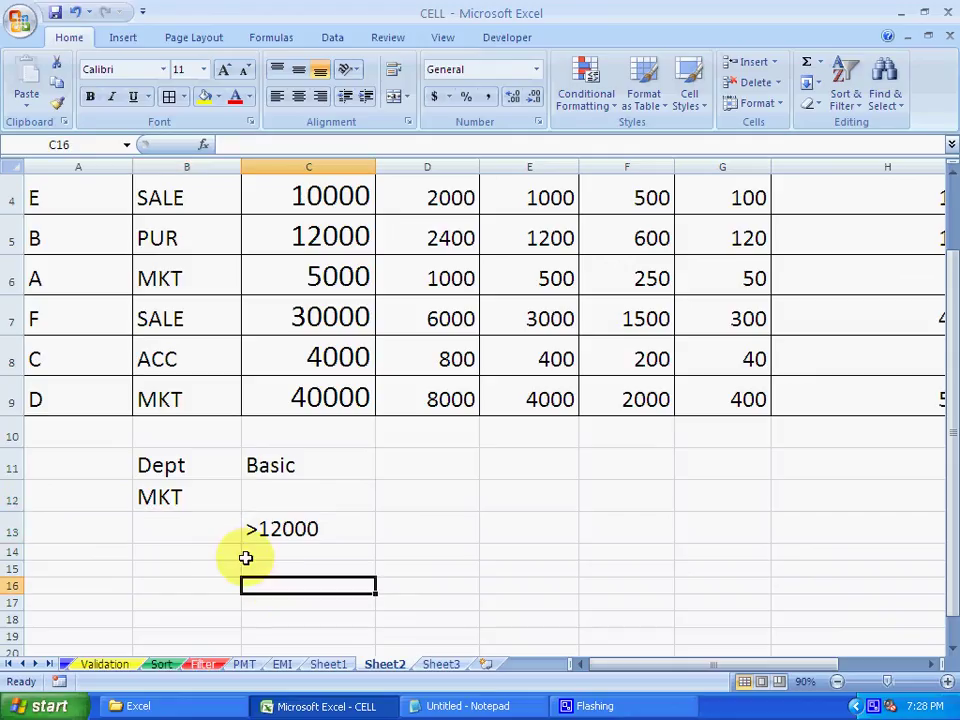
pyautogui.click(197, 500)
pyautogui.click(273, 502)
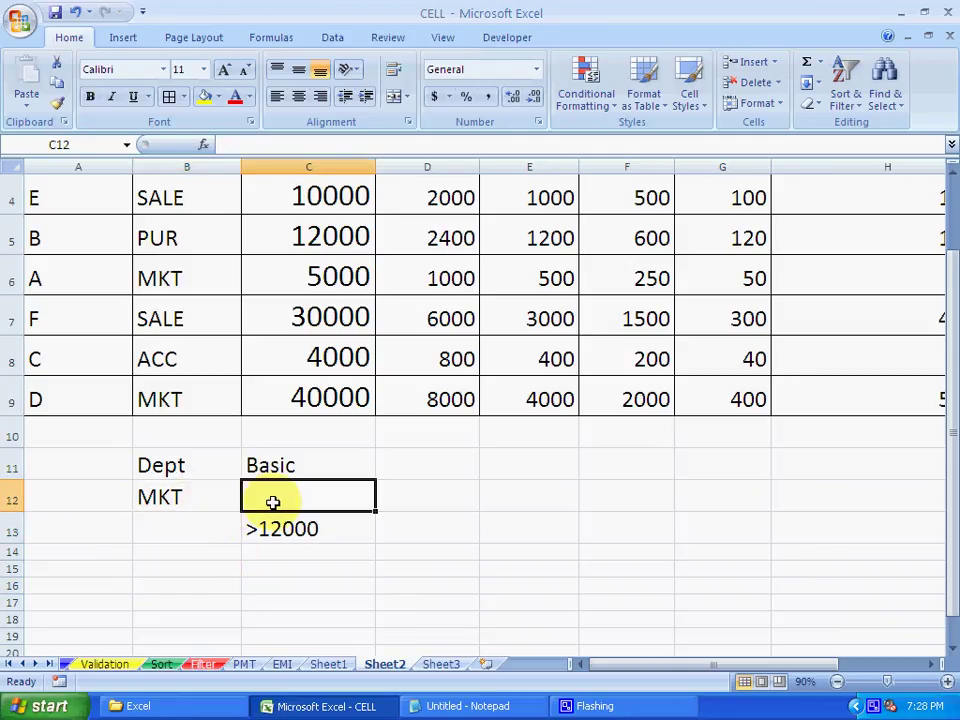
pyautogui.click(299, 532)
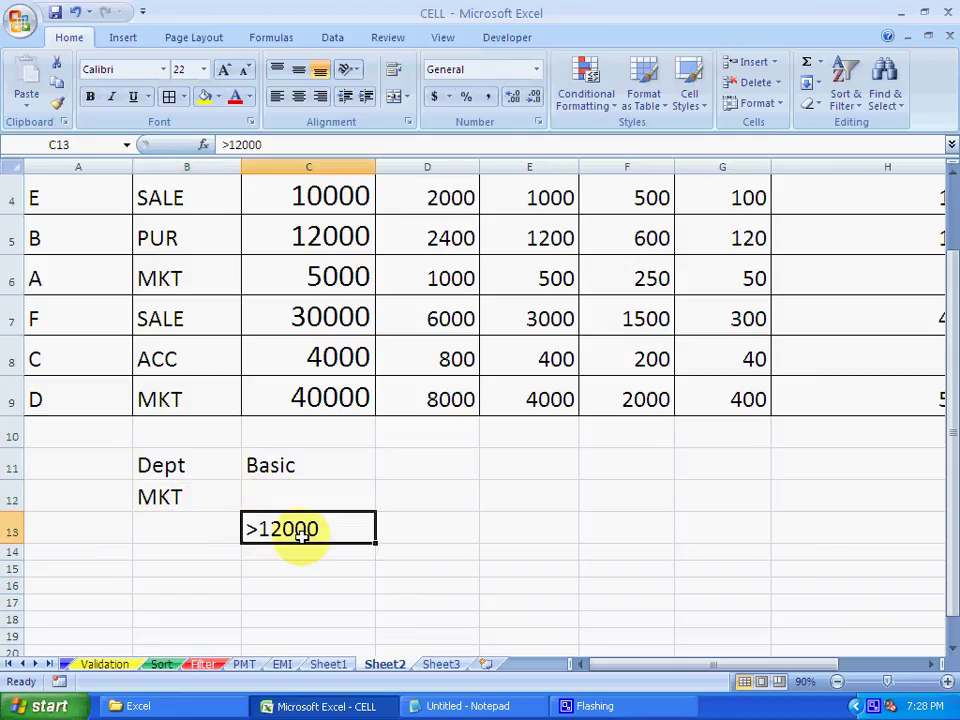
pyautogui.click(336, 588)
pyautogui.click(529, 582)
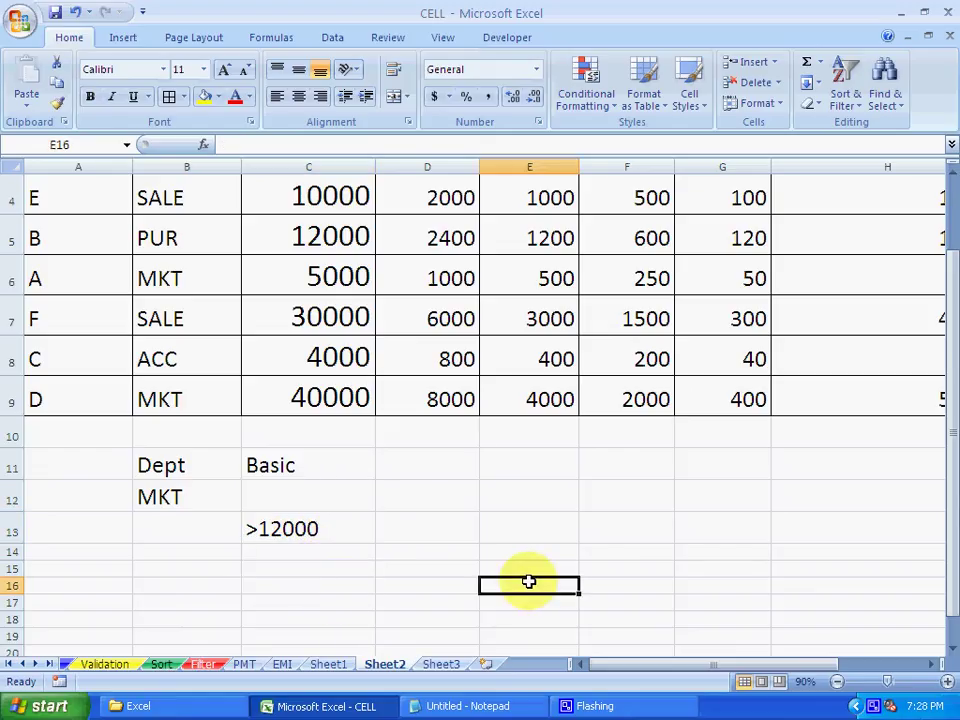
pyautogui.click(347, 594)
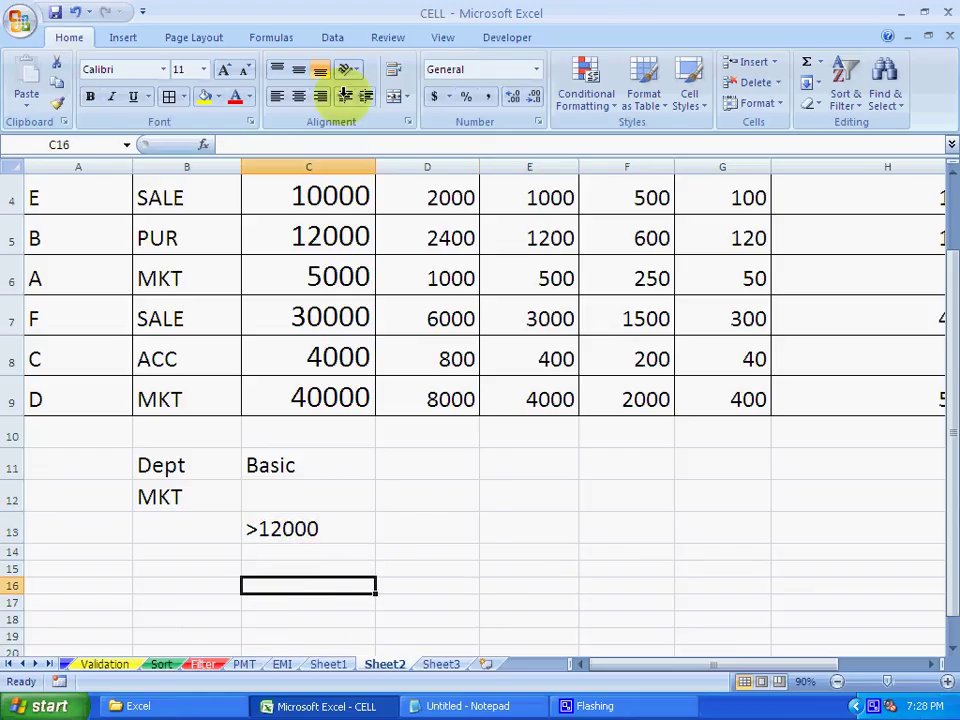
pyautogui.click(333, 40)
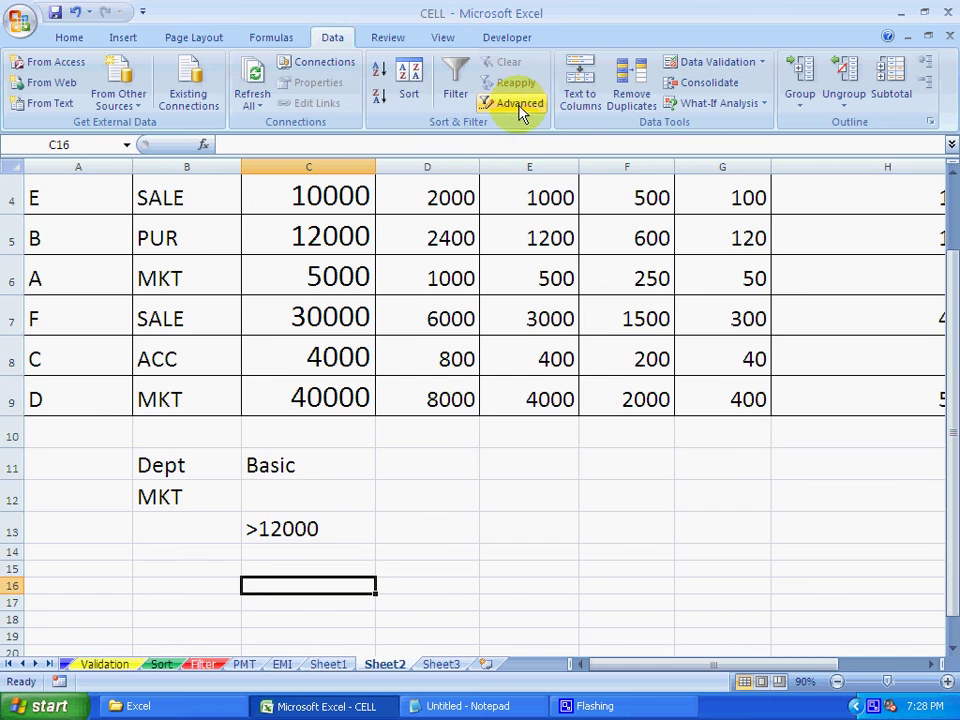
# Step: Run the Advanced Filter with criteria B11:C13, copying matching rows to A16
pyautogui.click(516, 103)
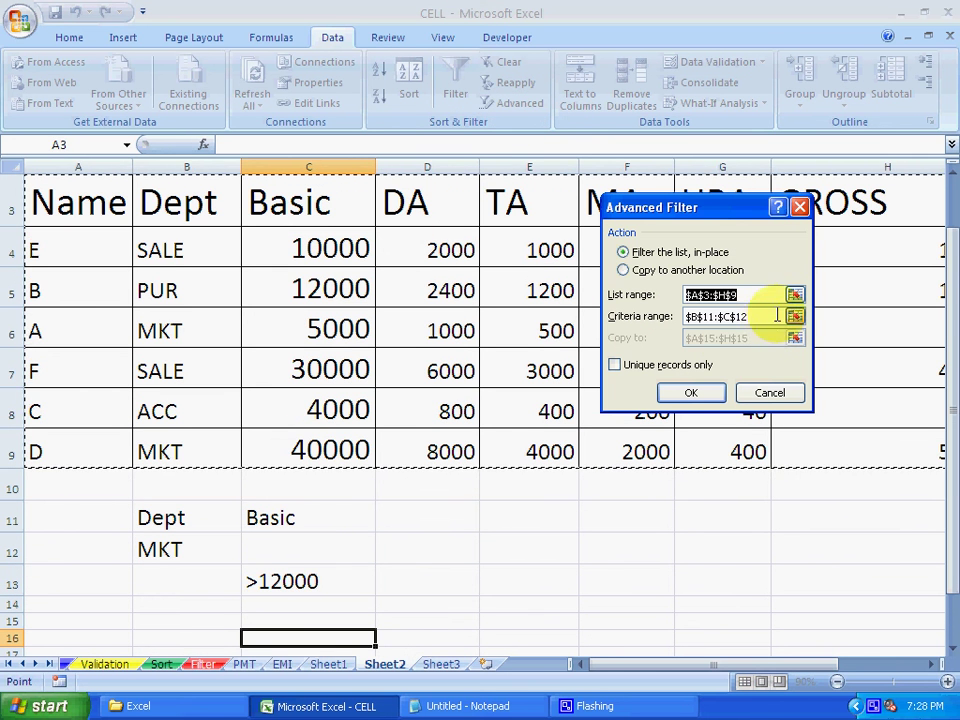
pyautogui.moveTo(771, 317); pyautogui.dragTo(628, 317)
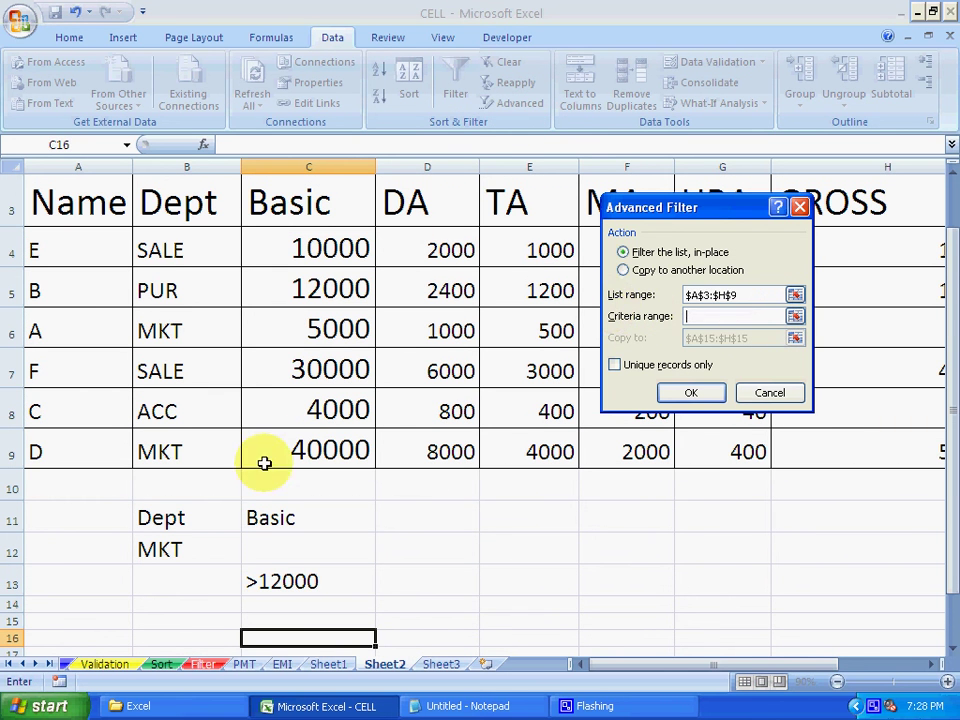
pyautogui.click(186, 521)
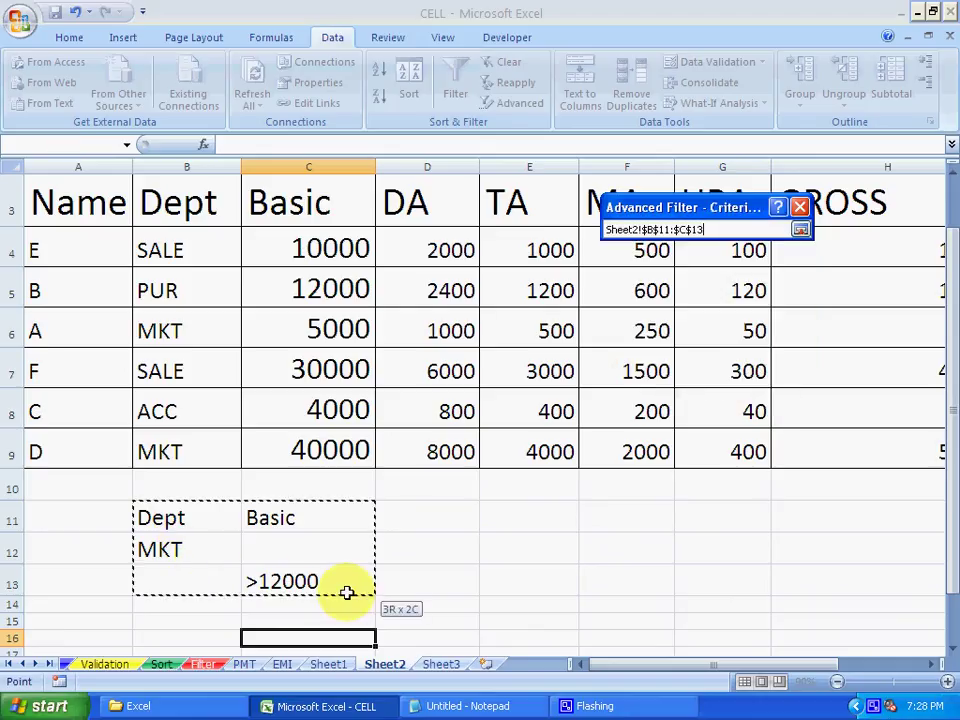
pyautogui.moveTo(204, 555); pyautogui.dragTo(343, 591)
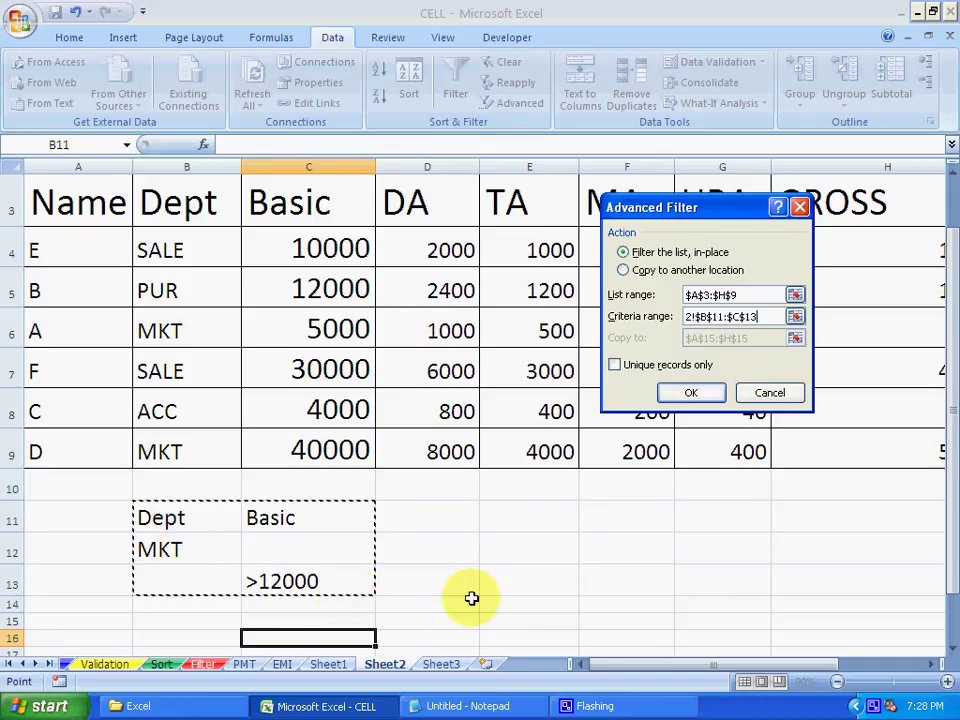
pyautogui.click(624, 270)
pyautogui.moveTo(759, 338); pyautogui.dragTo(580, 343)
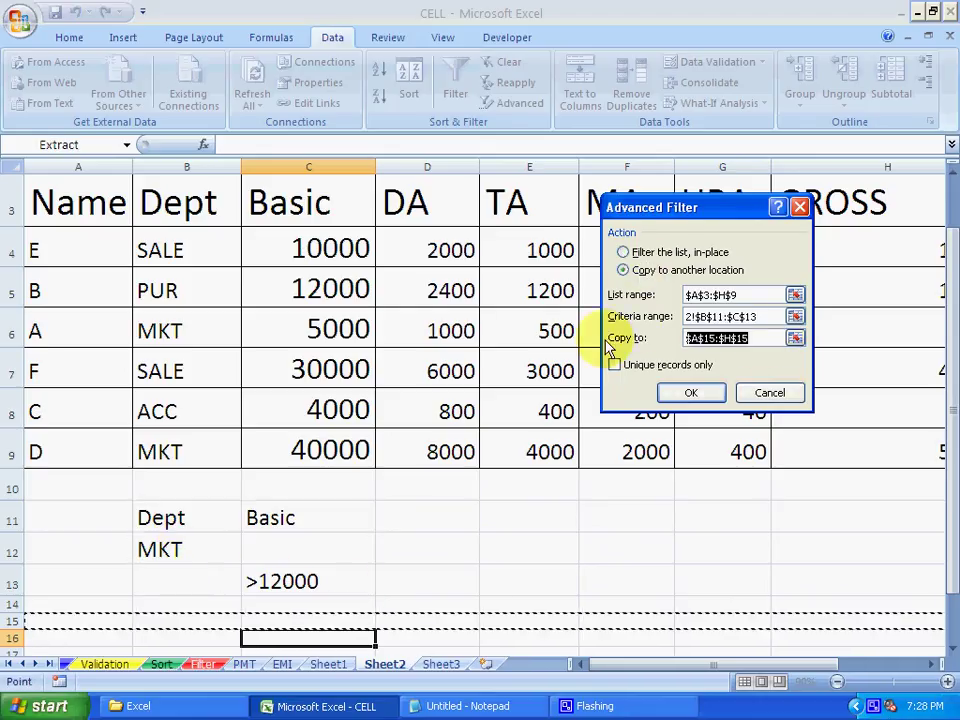
pyautogui.press('Delete')
pyautogui.click(56, 636)
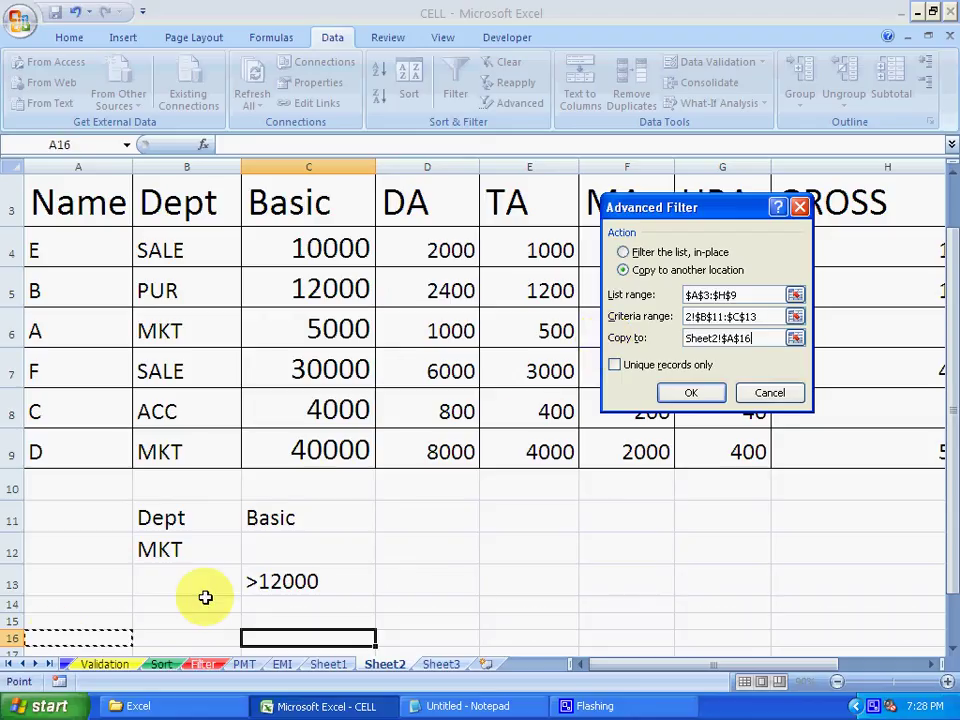
pyautogui.click(692, 393)
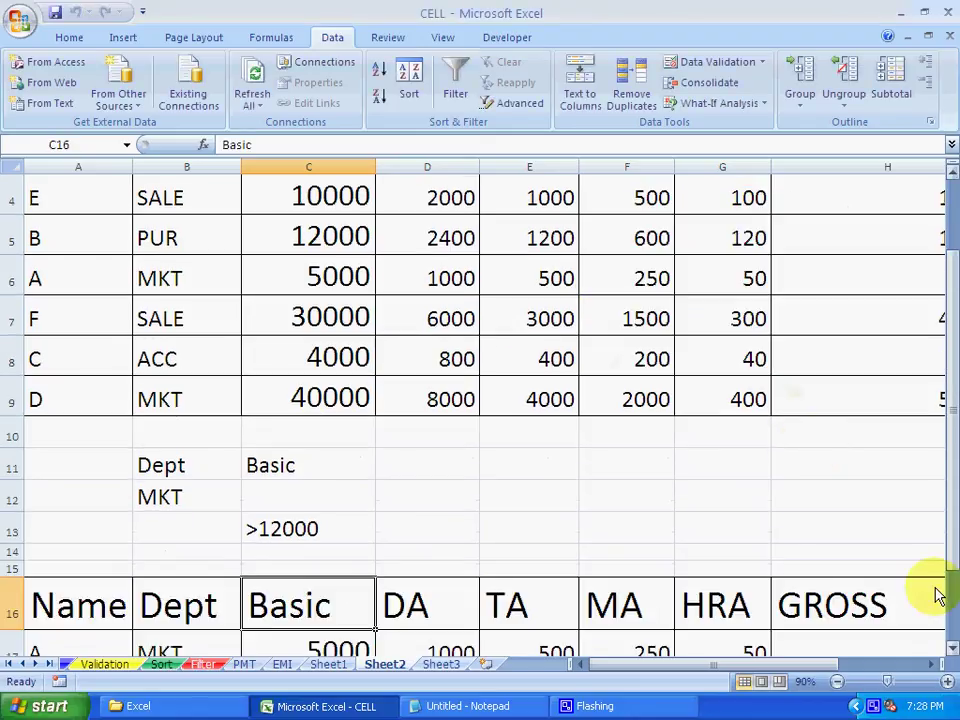
pyautogui.click(951, 648)
pyautogui.click(951, 648)
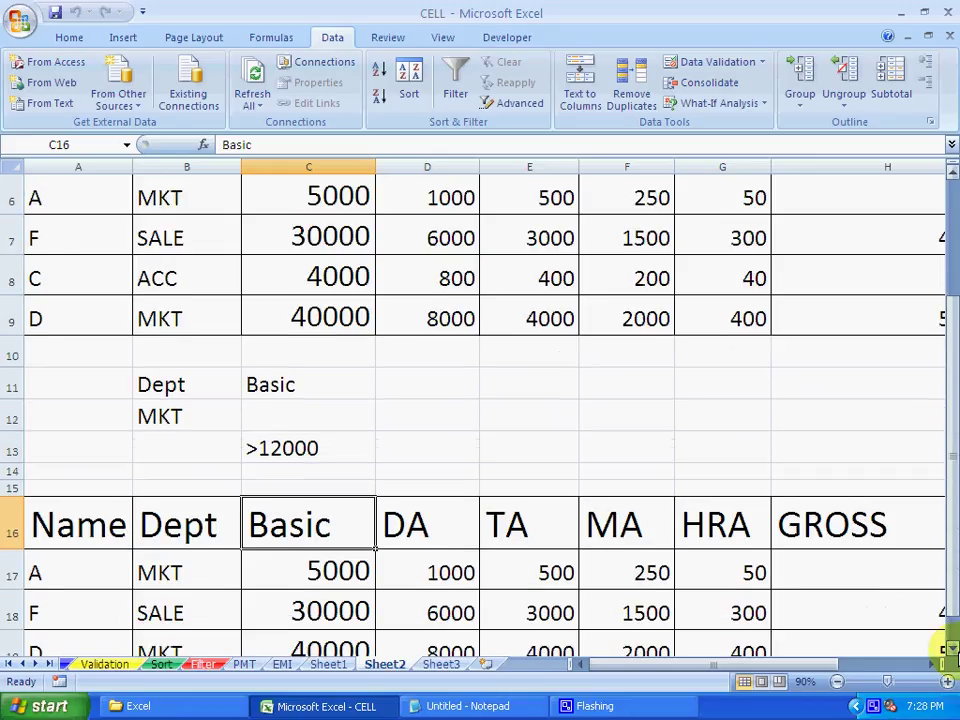
pyautogui.click(951, 648)
pyautogui.click(951, 648)
pyautogui.click(951, 648)
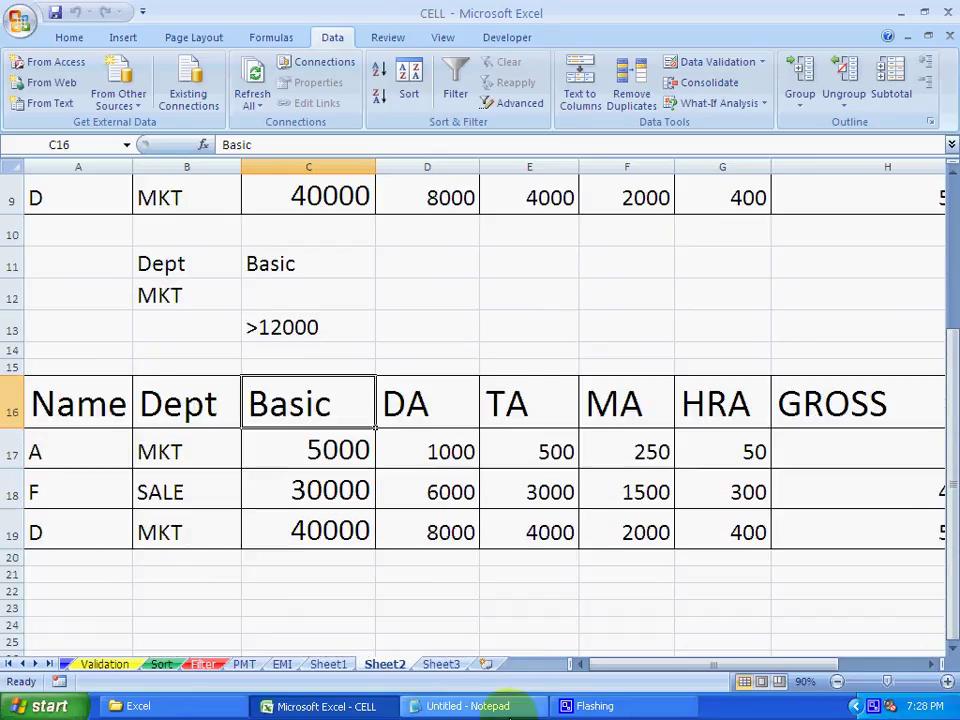
pyautogui.click(150, 452)
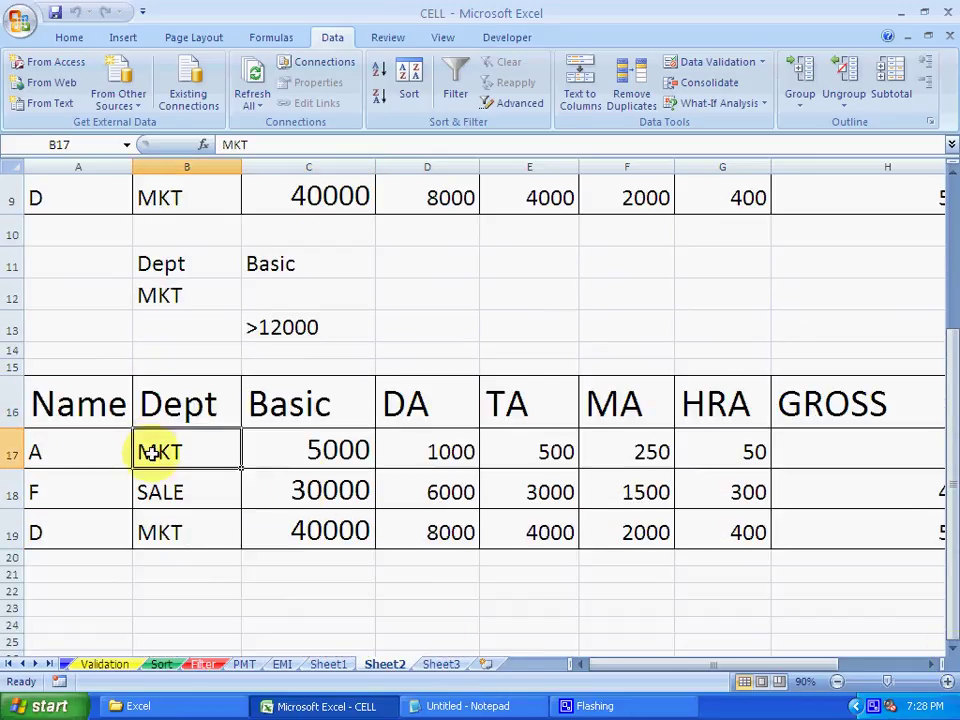
pyautogui.click(333, 453)
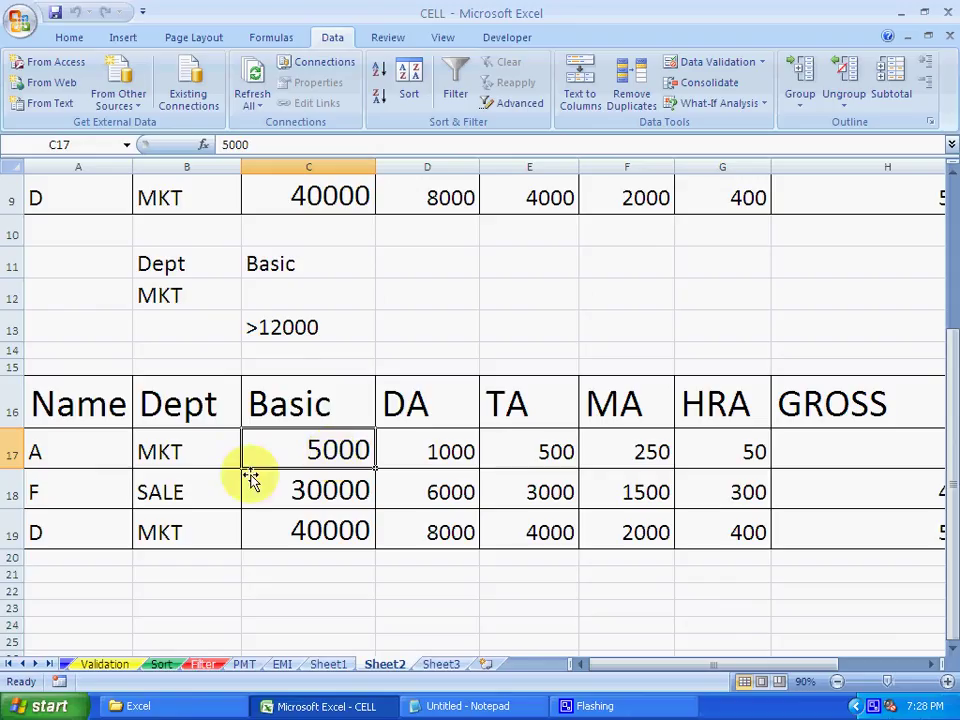
pyautogui.click(312, 497)
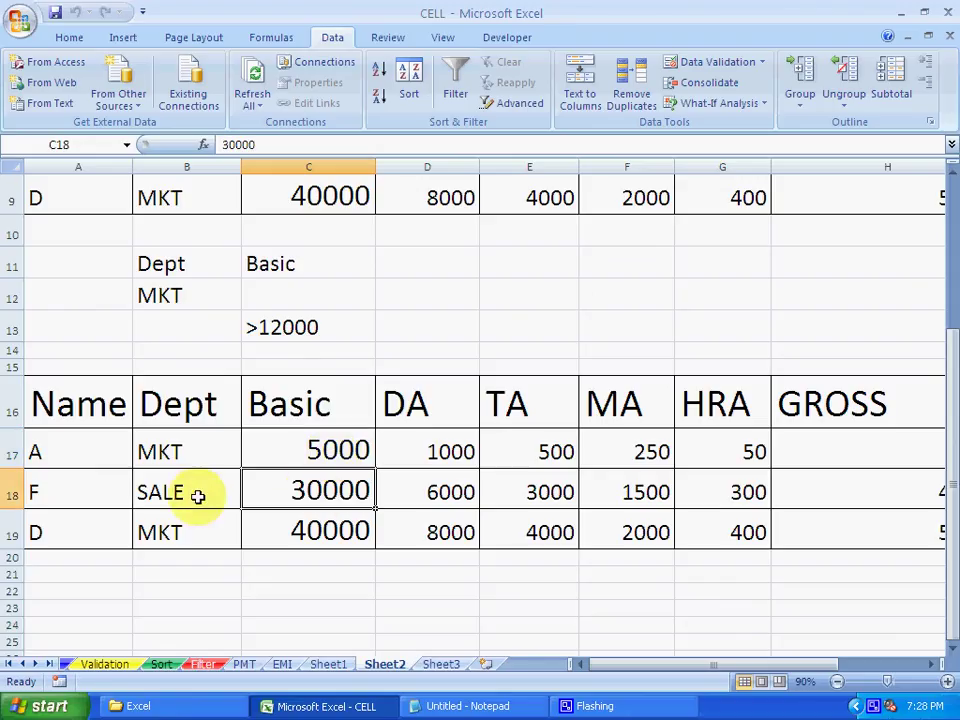
pyautogui.click(165, 491)
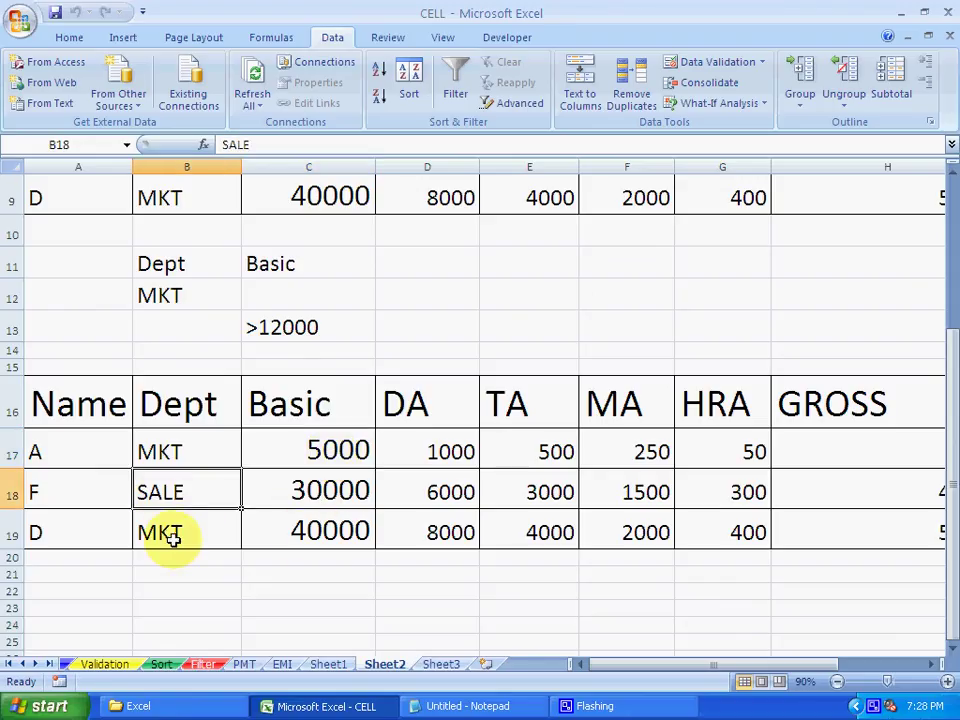
pyautogui.click(171, 536)
pyautogui.click(340, 538)
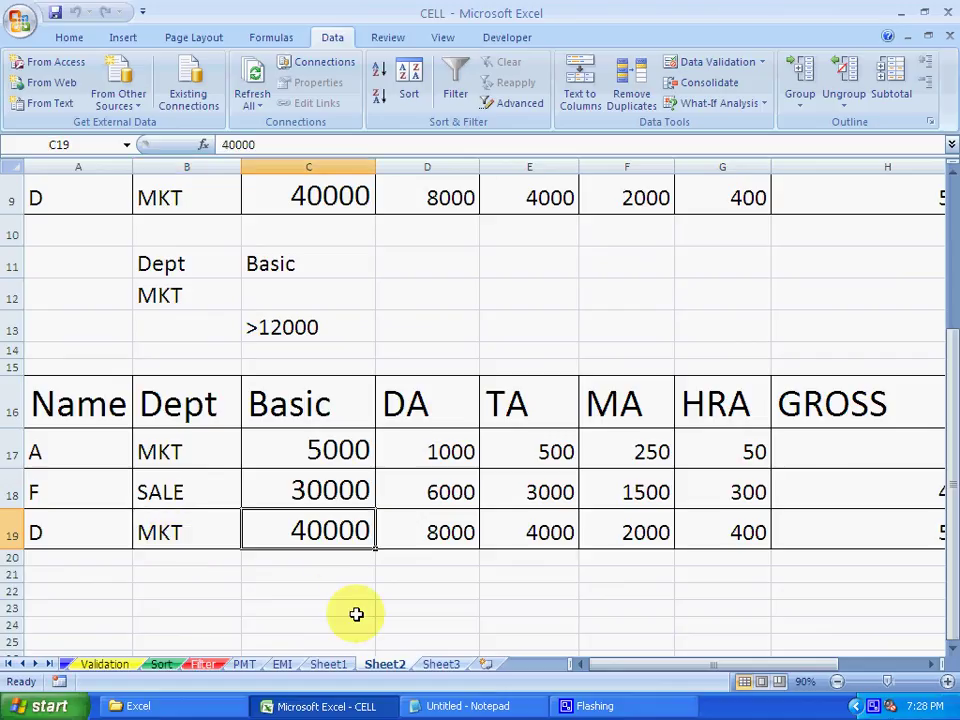
pyautogui.click(365, 592)
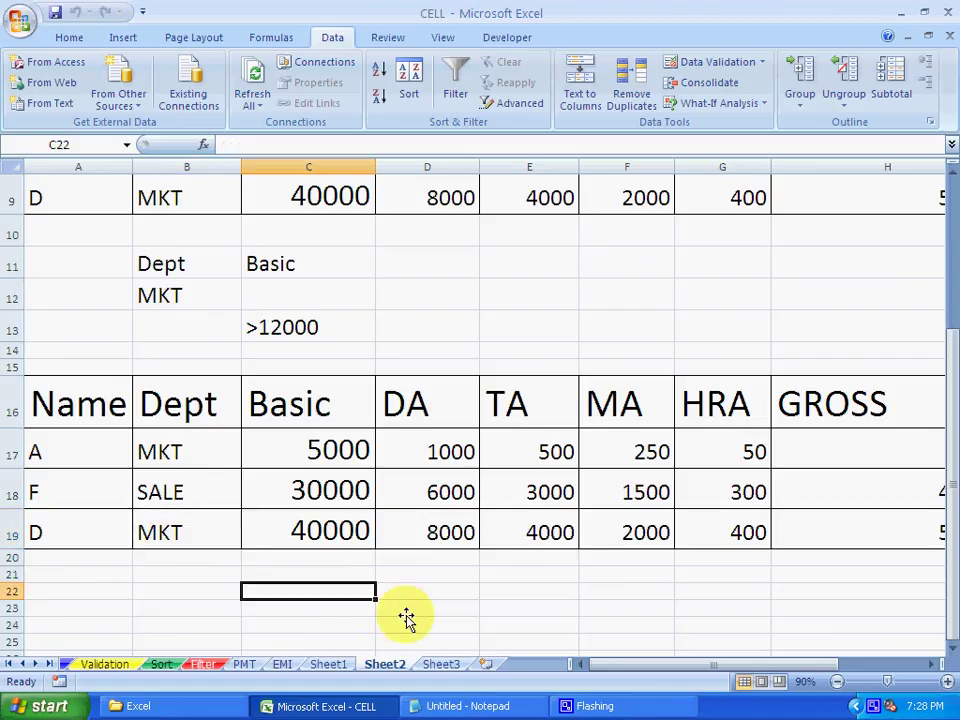
pyautogui.click(420, 610)
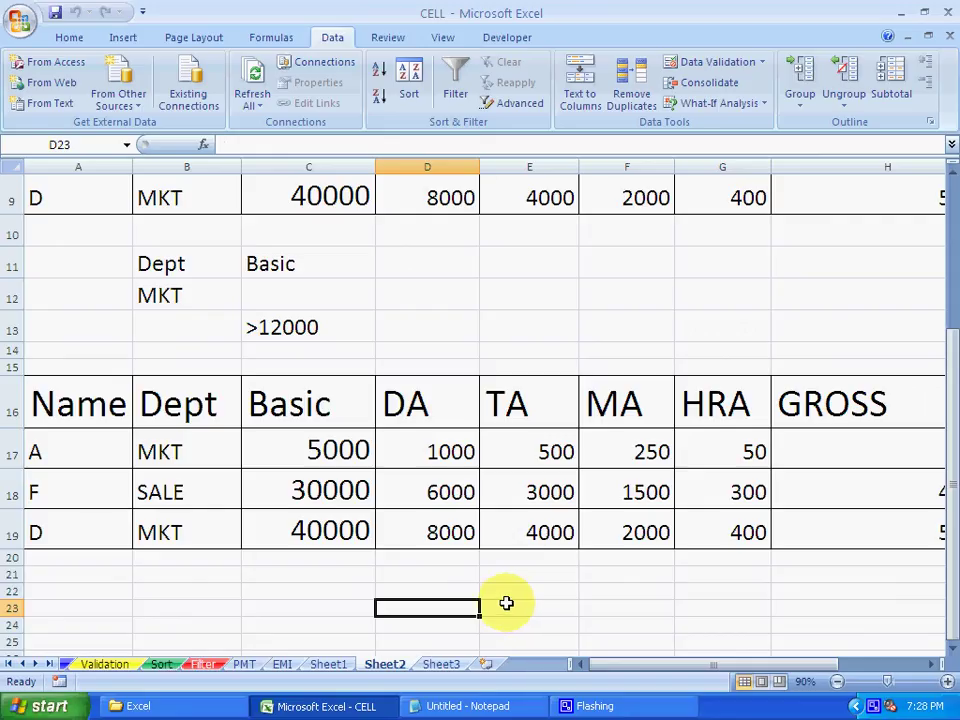
pyautogui.click(522, 299)
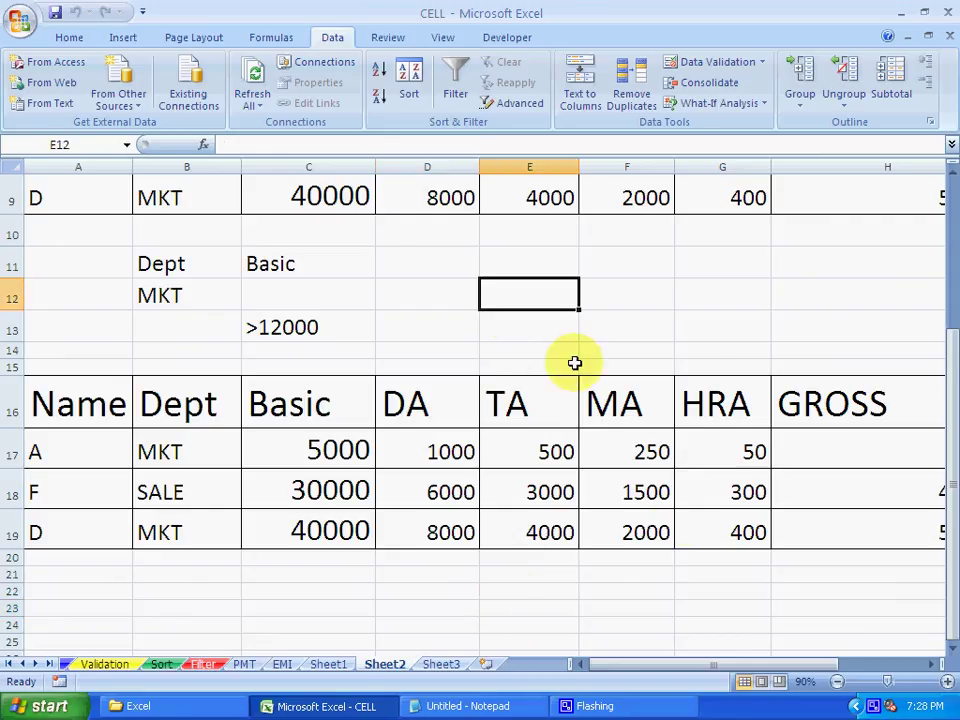